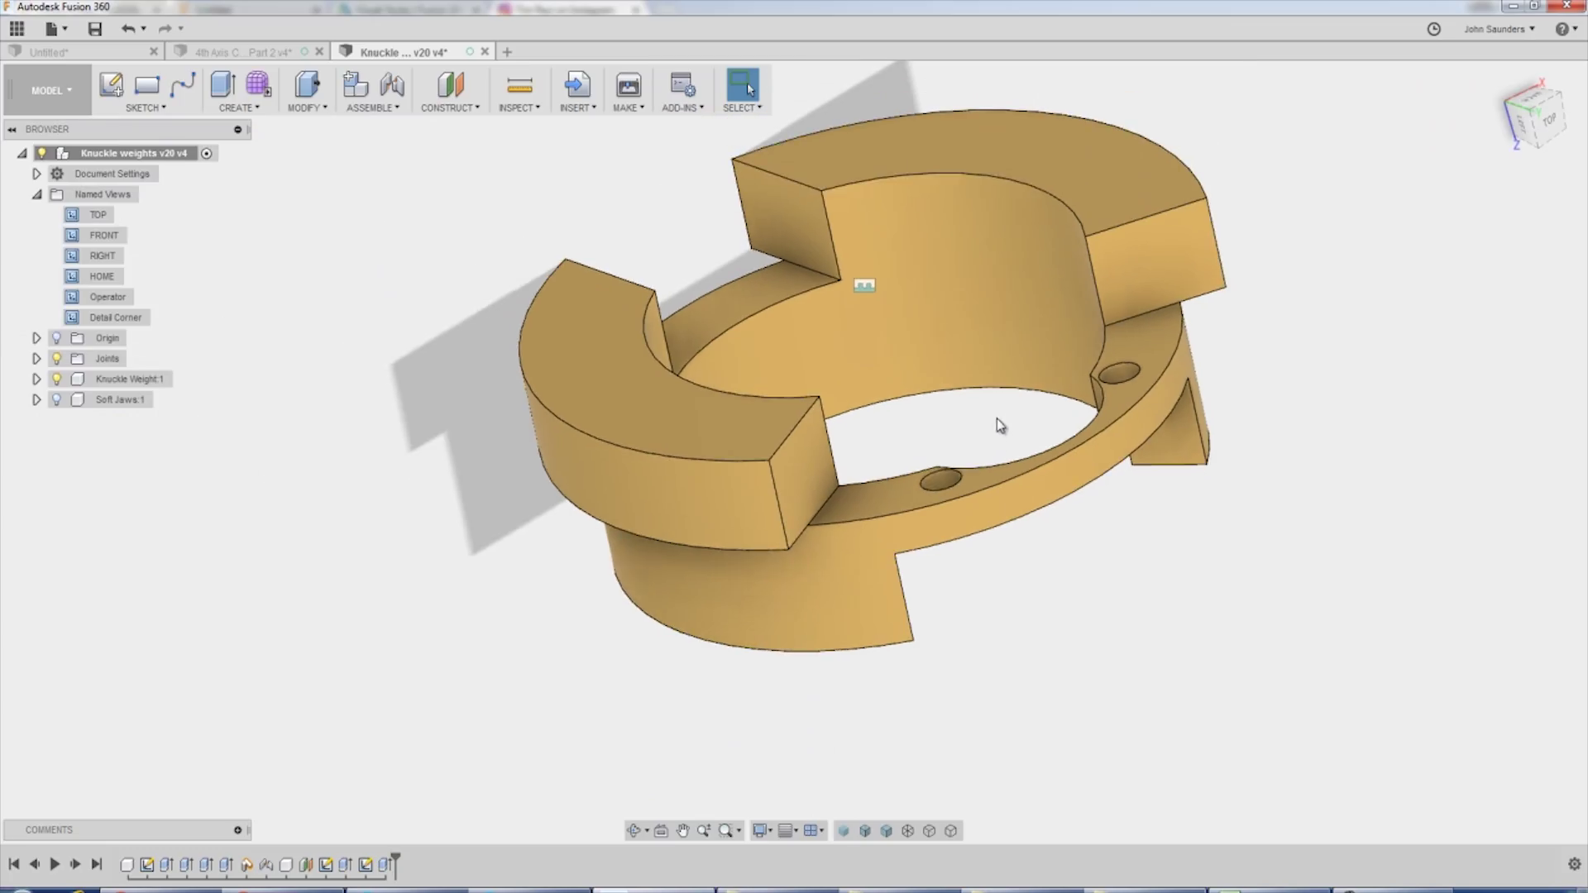
Examine the knuckle weight part from the TOP, FRONT, RIGHT and HOME views.
{"action": "middle_click_drag", "start_coordinate": [997, 419], "coordinate": [944, 477]}
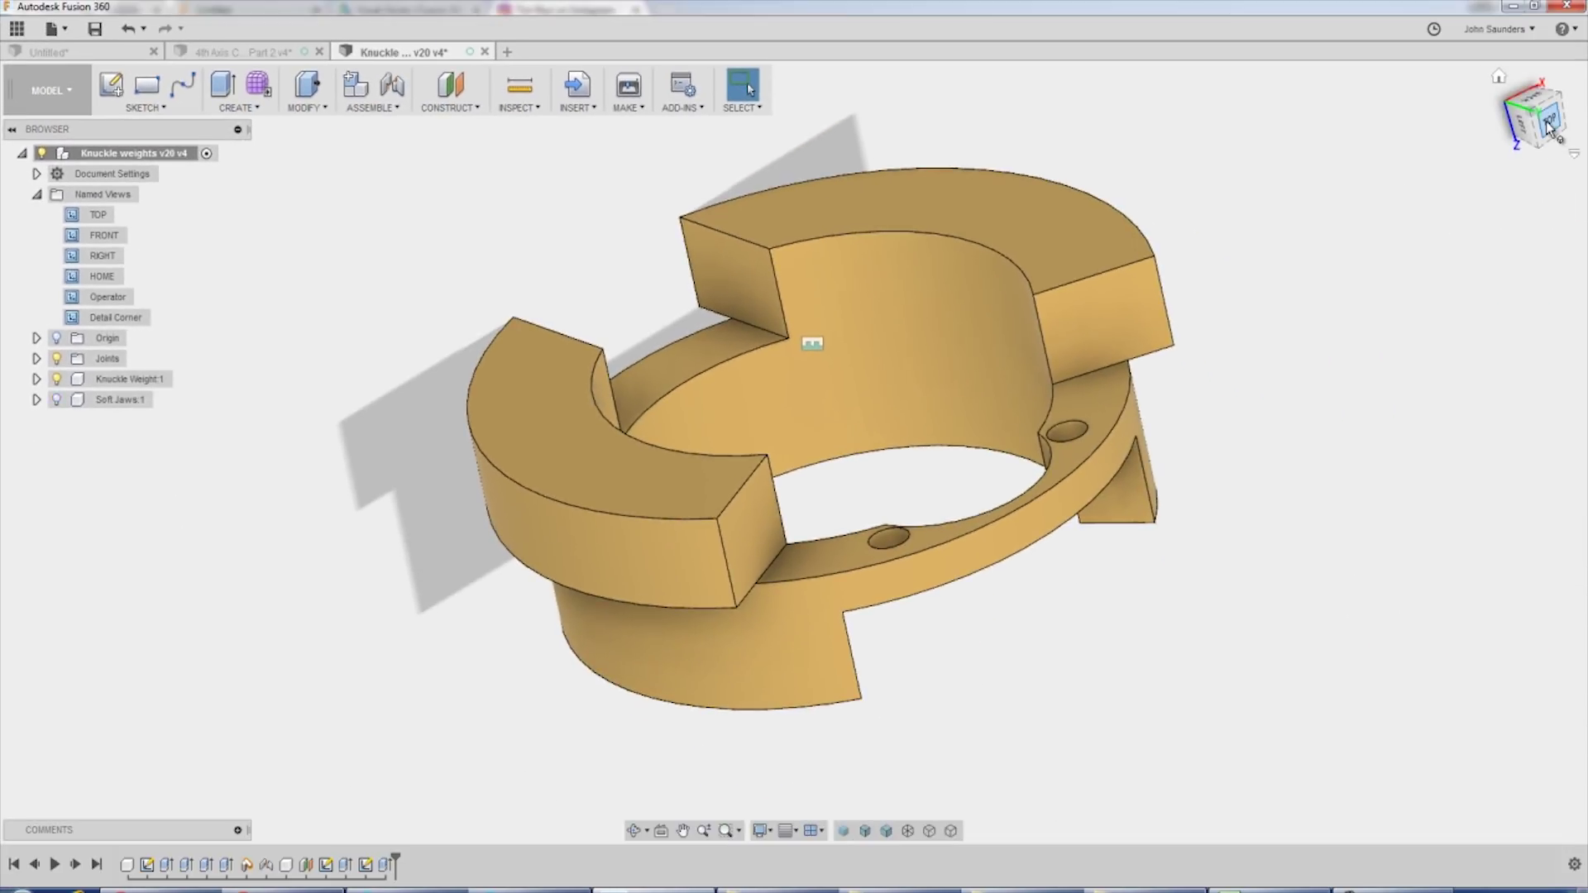
{"action": "left_click", "coordinate": [1546, 121]}
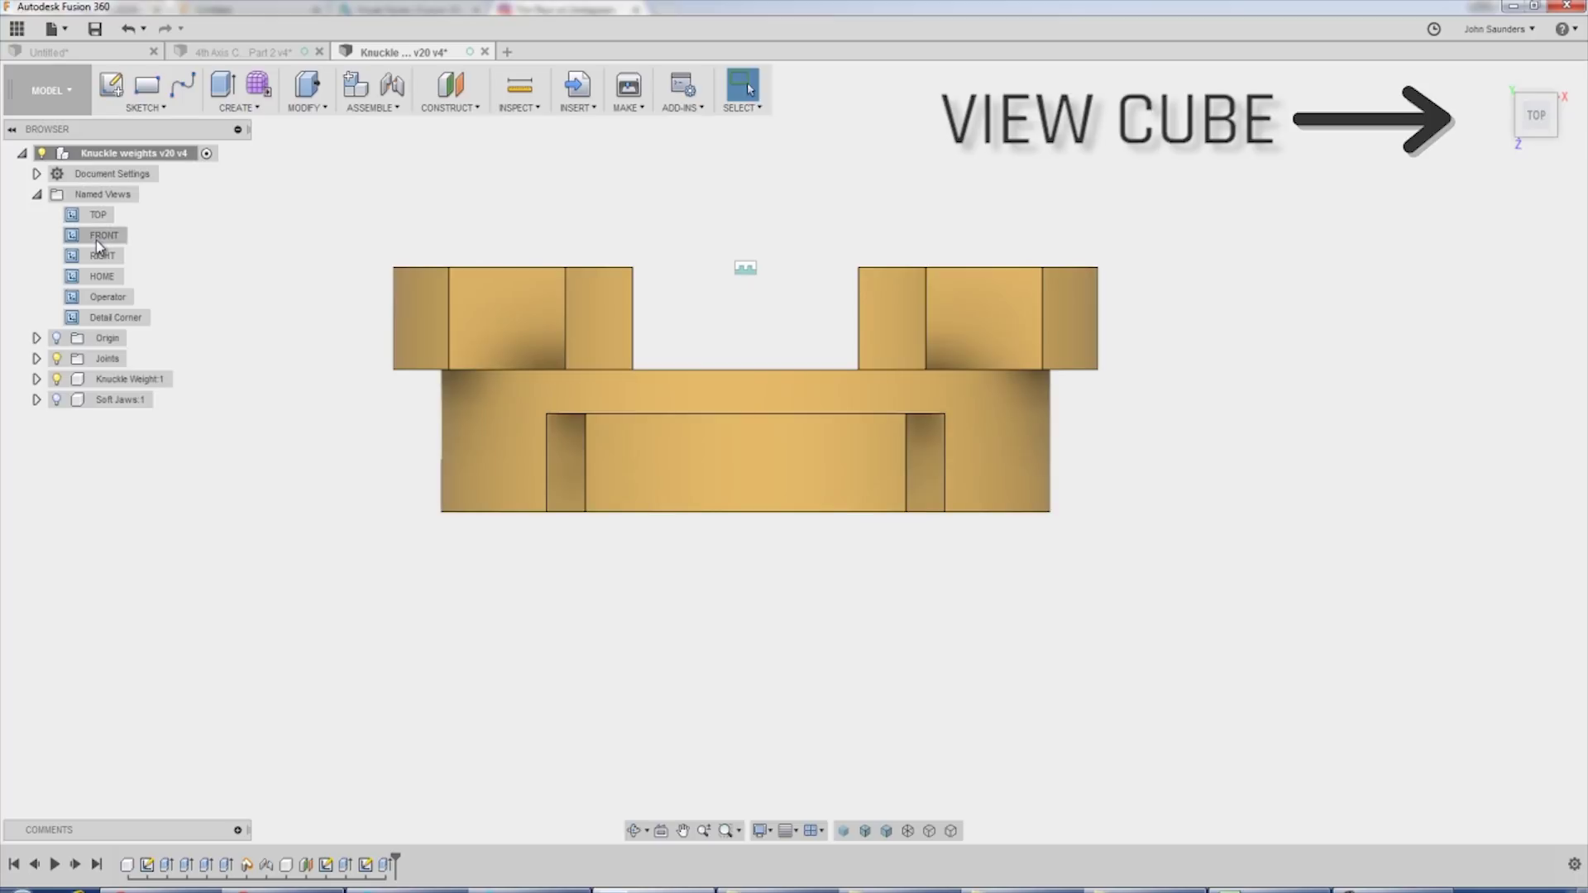
{"action": "double_click", "coordinate": [101, 236]}
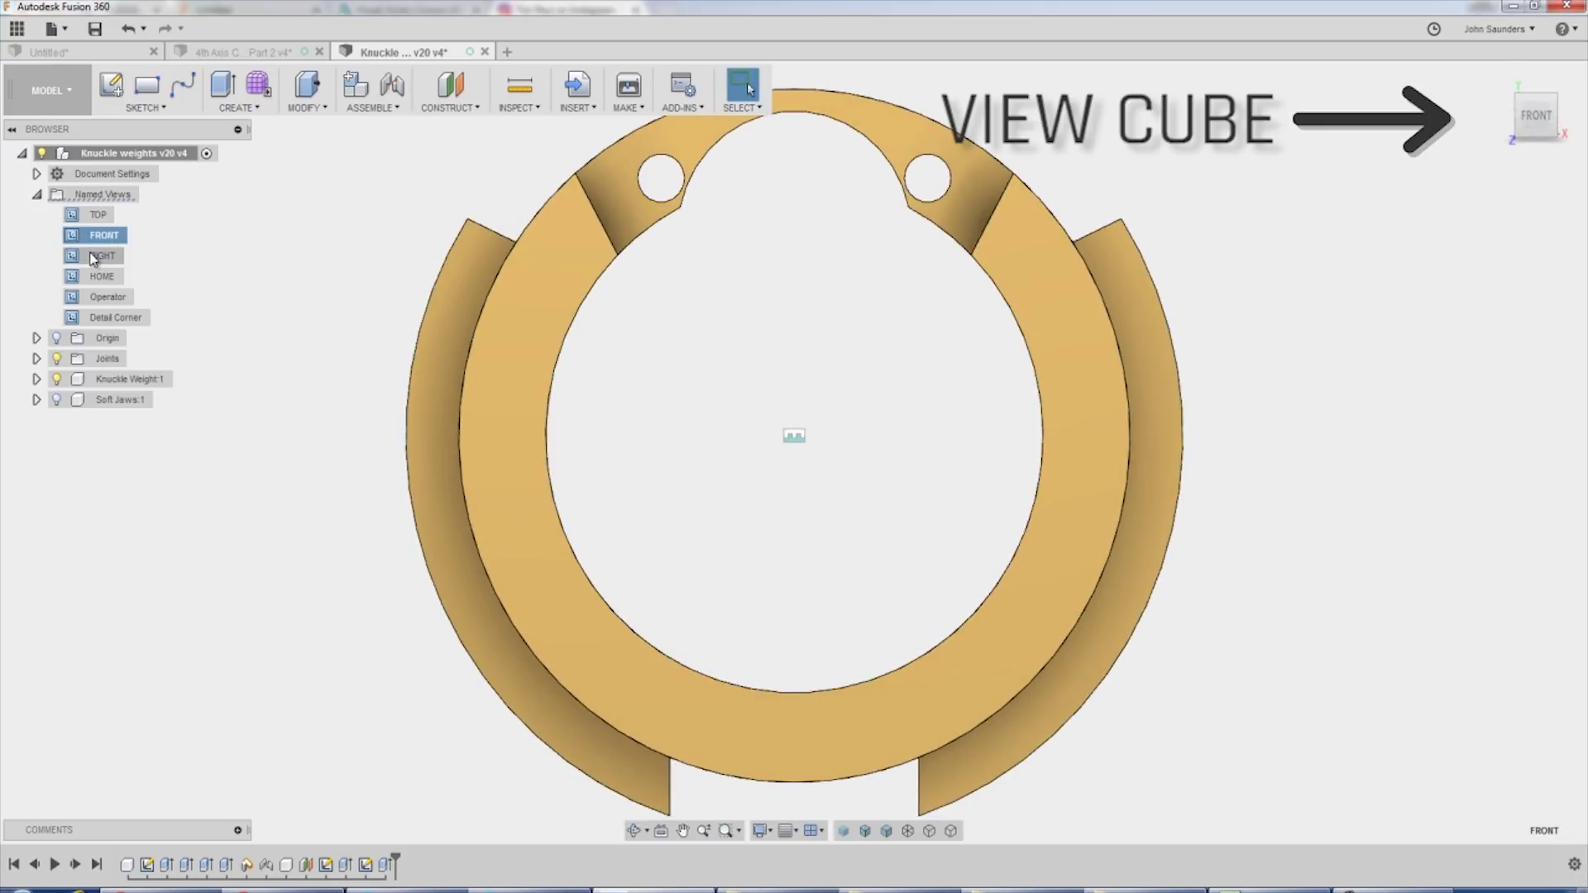
{"action": "double_click", "coordinate": [93, 256]}
{"action": "double_click", "coordinate": [102, 276]}
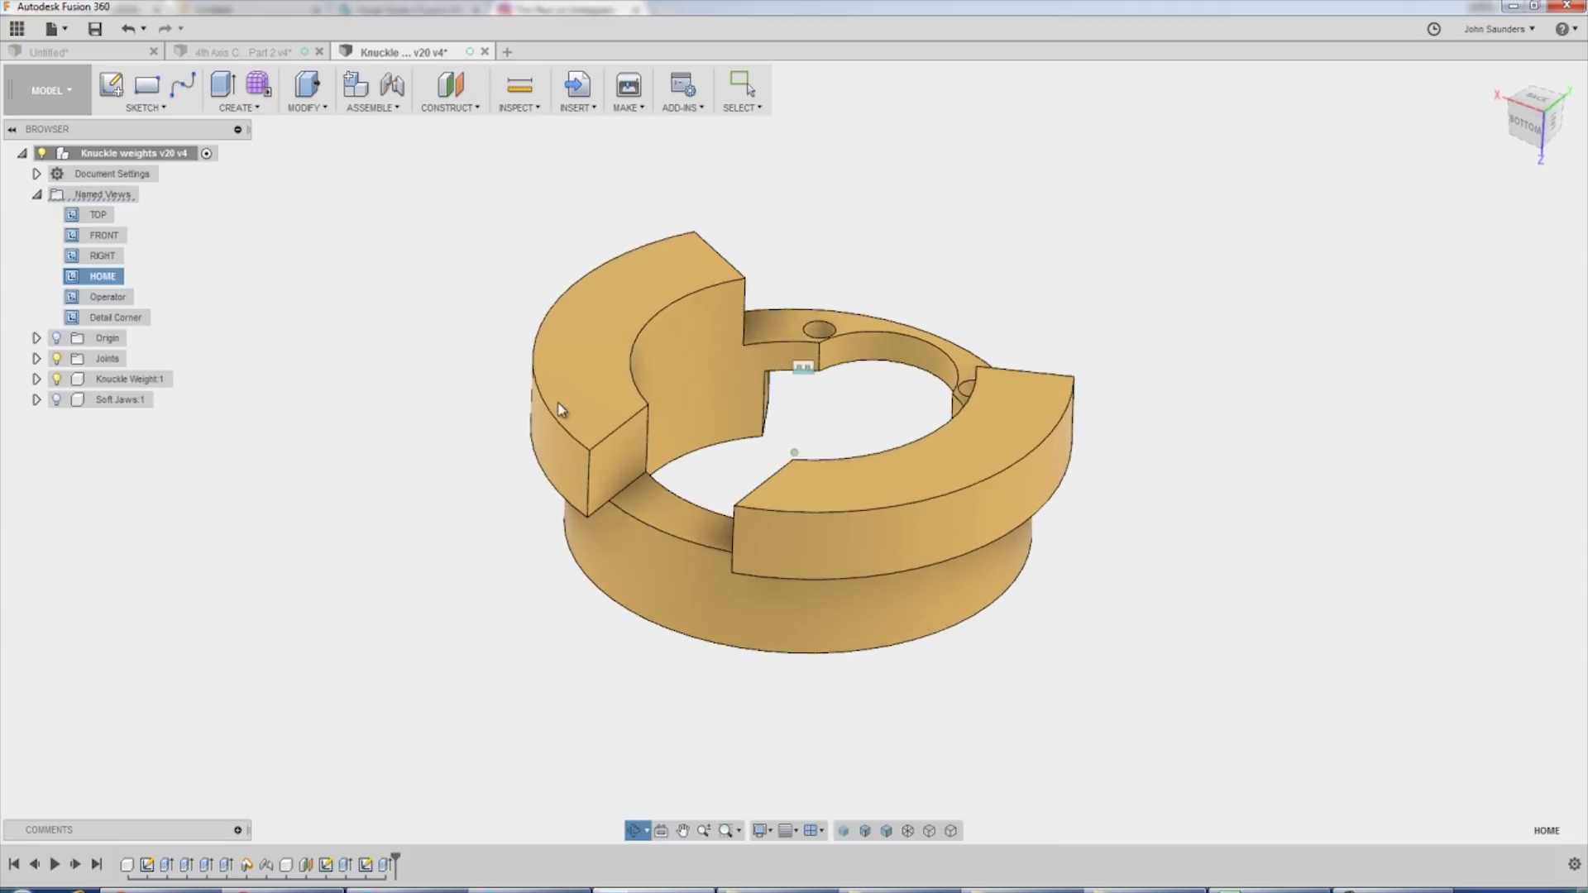
Save a close-up of the upper arc segment's corner as a new named view called Detailed Corner 2.
{"action": "scroll", "coordinate": [559, 409], "scroll_direction": "up", "scroll_amount": 10}
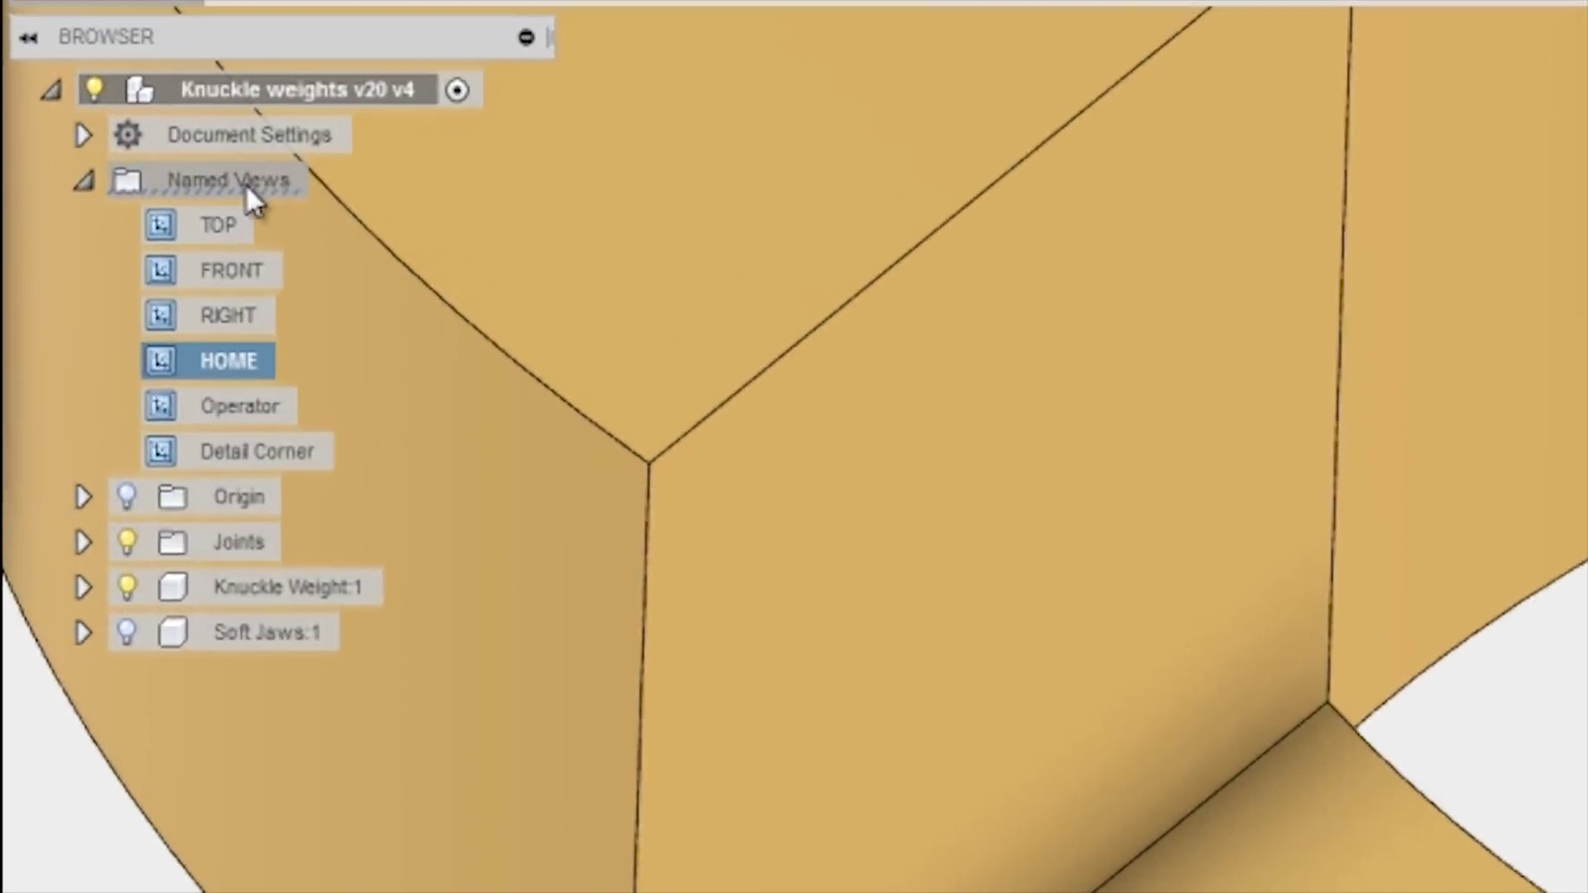
{"action": "right_click", "coordinate": [245, 182]}
{"action": "left_click", "coordinate": [345, 211]}
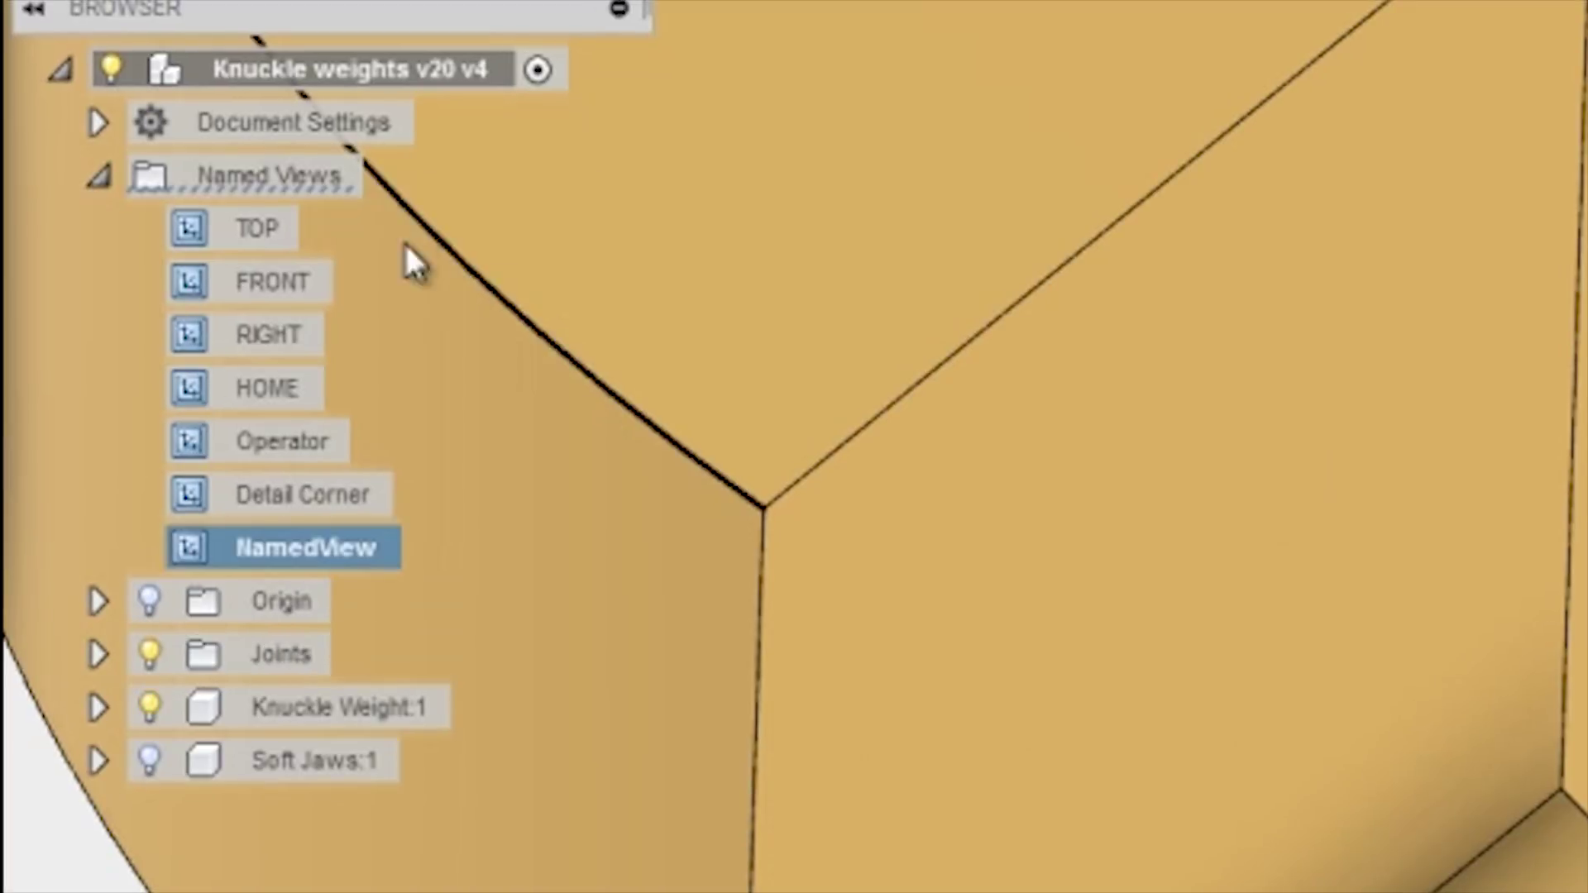
{"action": "double_click", "coordinate": [307, 534]}
{"action": "type", "text": "Detailed Corner"}
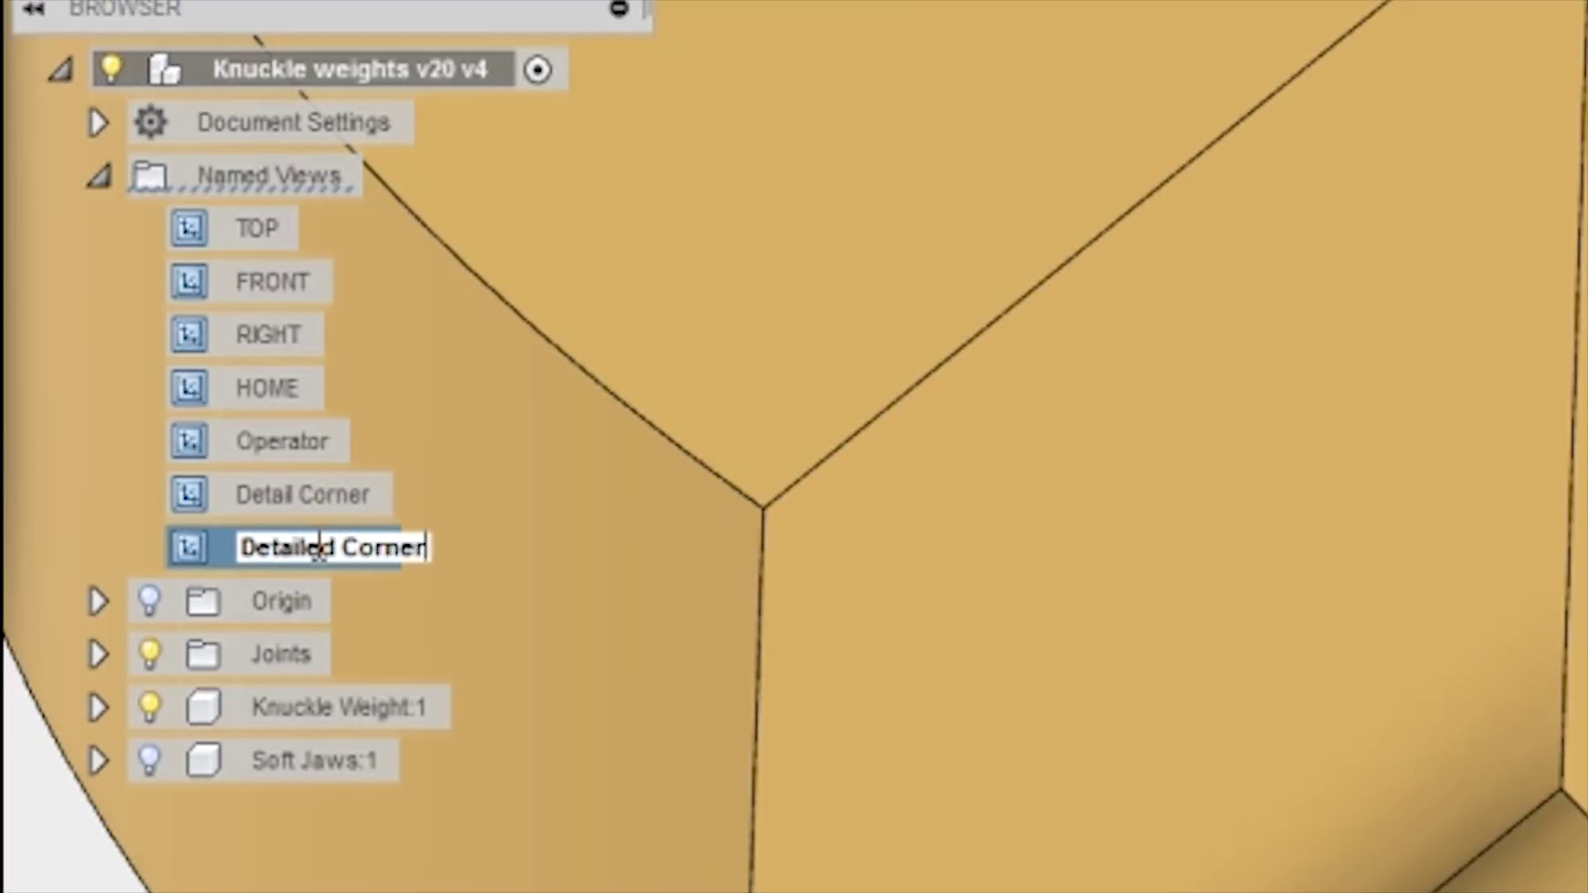
{"action": "key", "text": "Escape"}
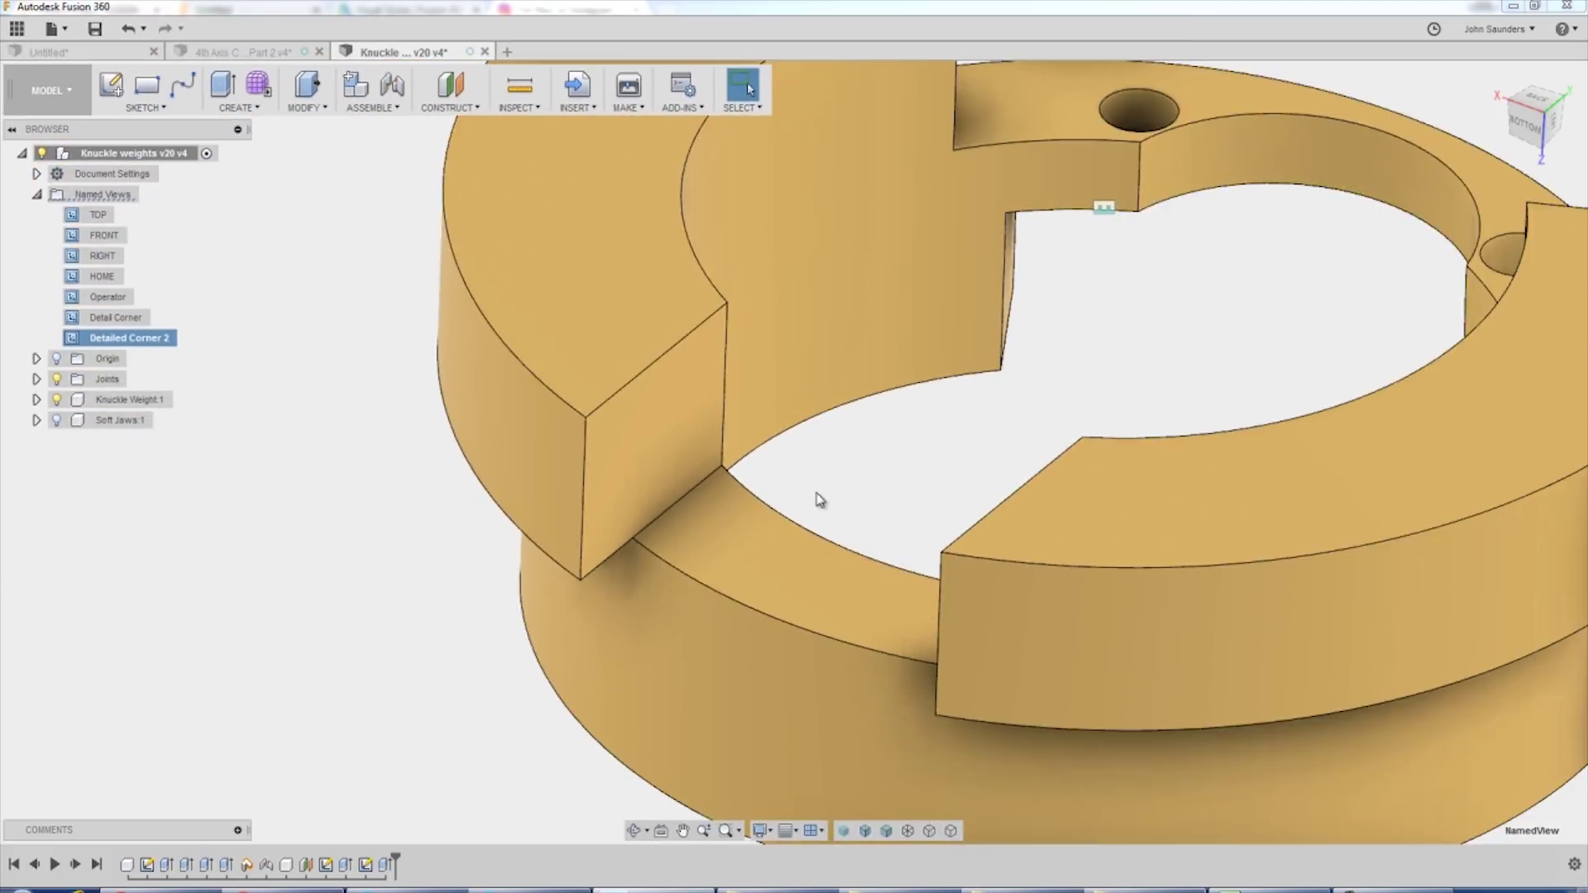
Check the saved views of the part by recalling HOME, Operator, Detailed Corner 2 and Detail Corner.
{"action": "scroll", "coordinate": [819, 500], "scroll_direction": "down", "scroll_amount": 5}
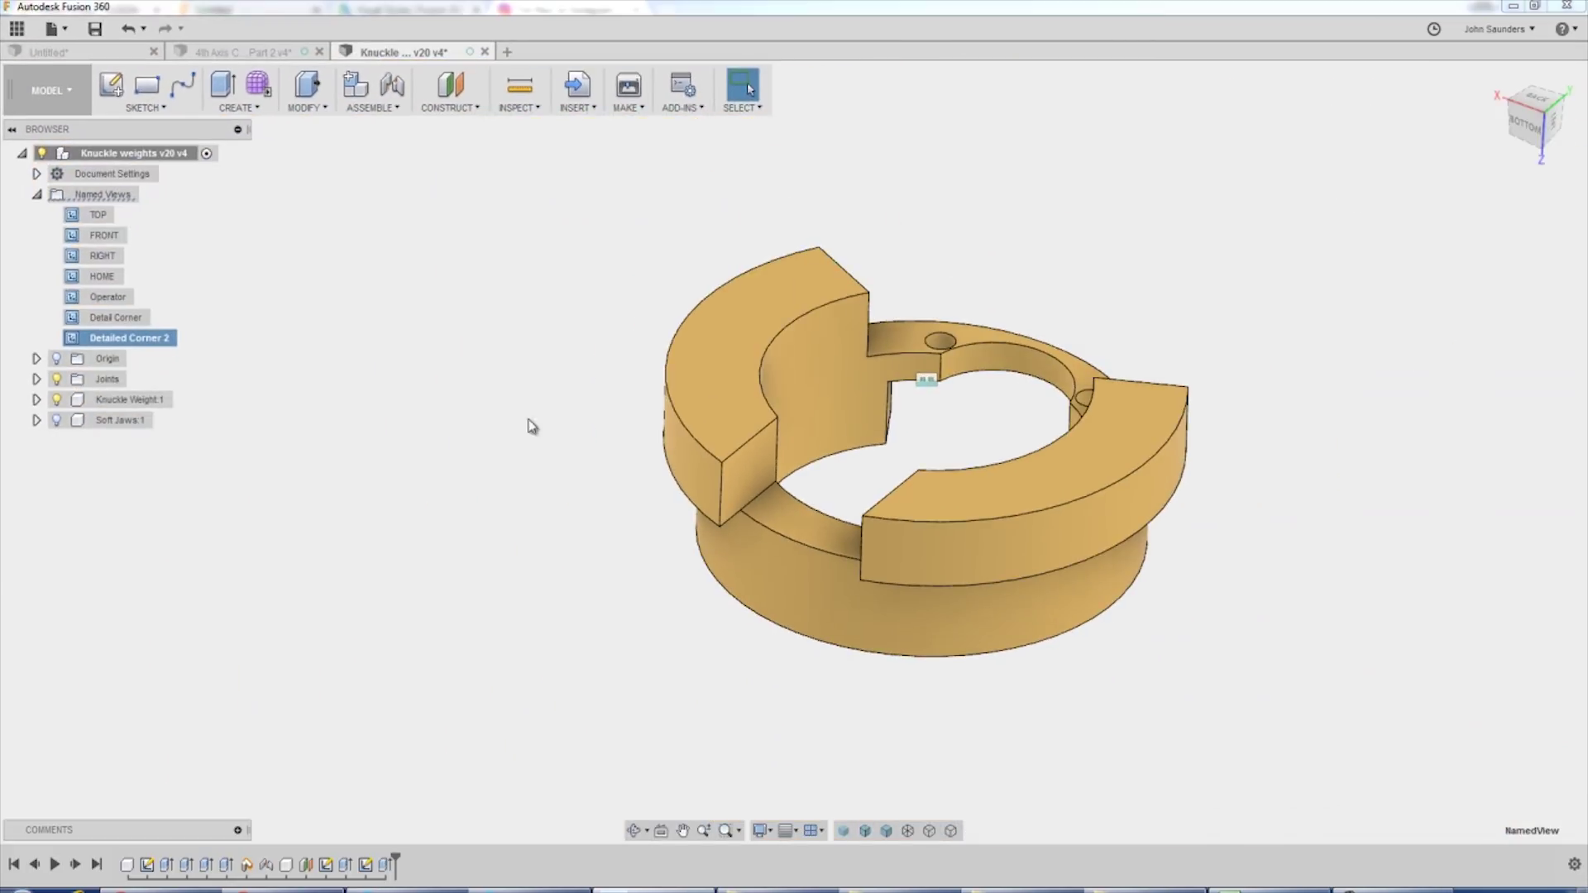
{"action": "left_click", "coordinate": [530, 424]}
{"action": "left_click", "coordinate": [109, 280]}
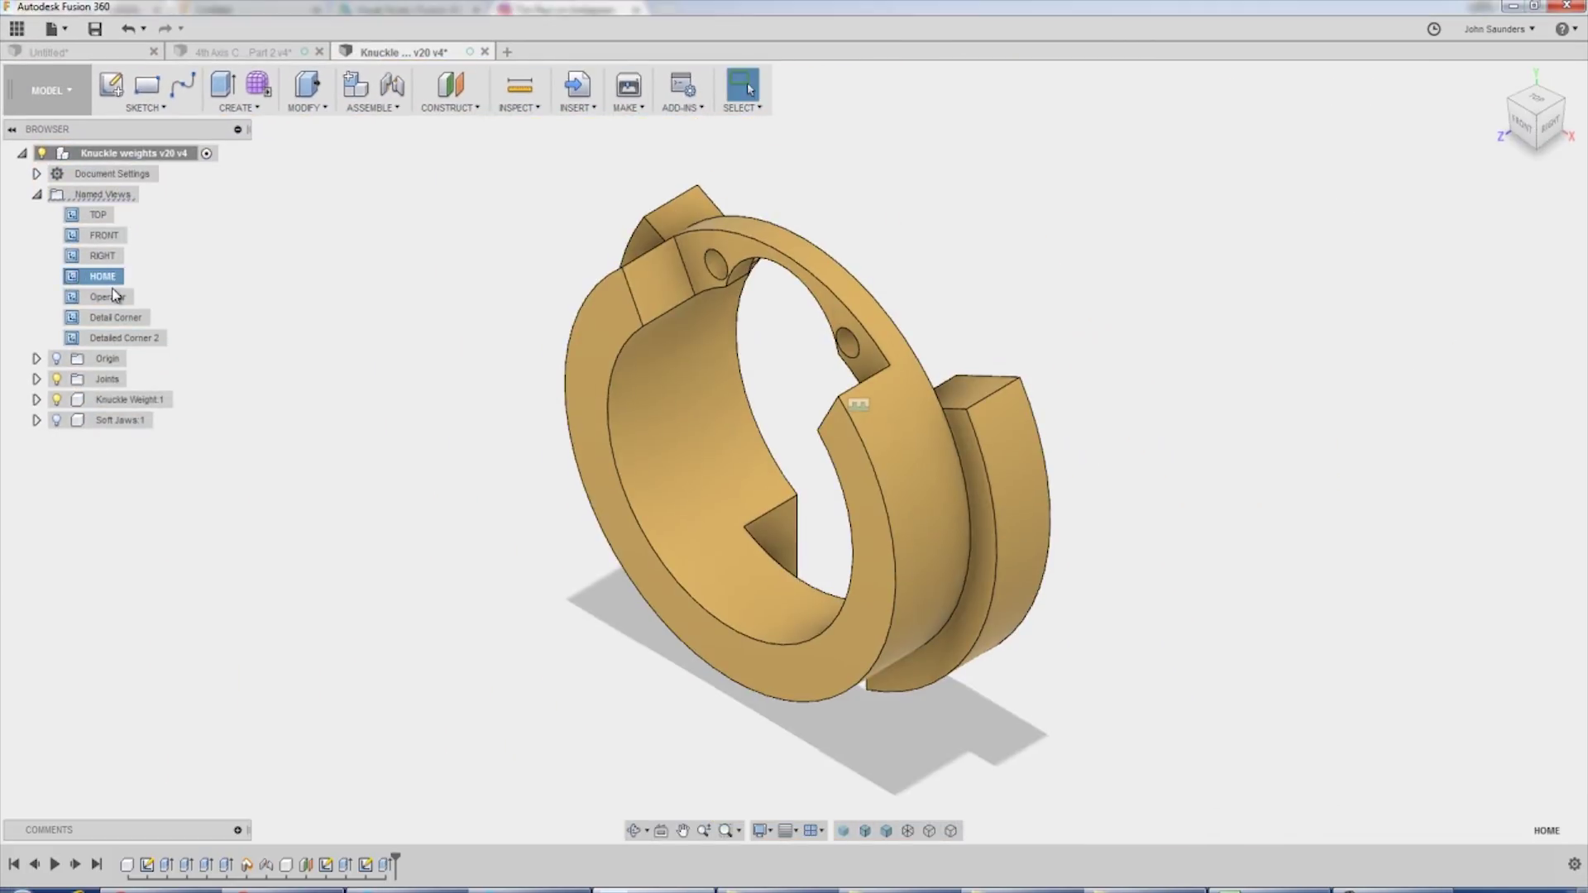
{"action": "left_click", "coordinate": [113, 300]}
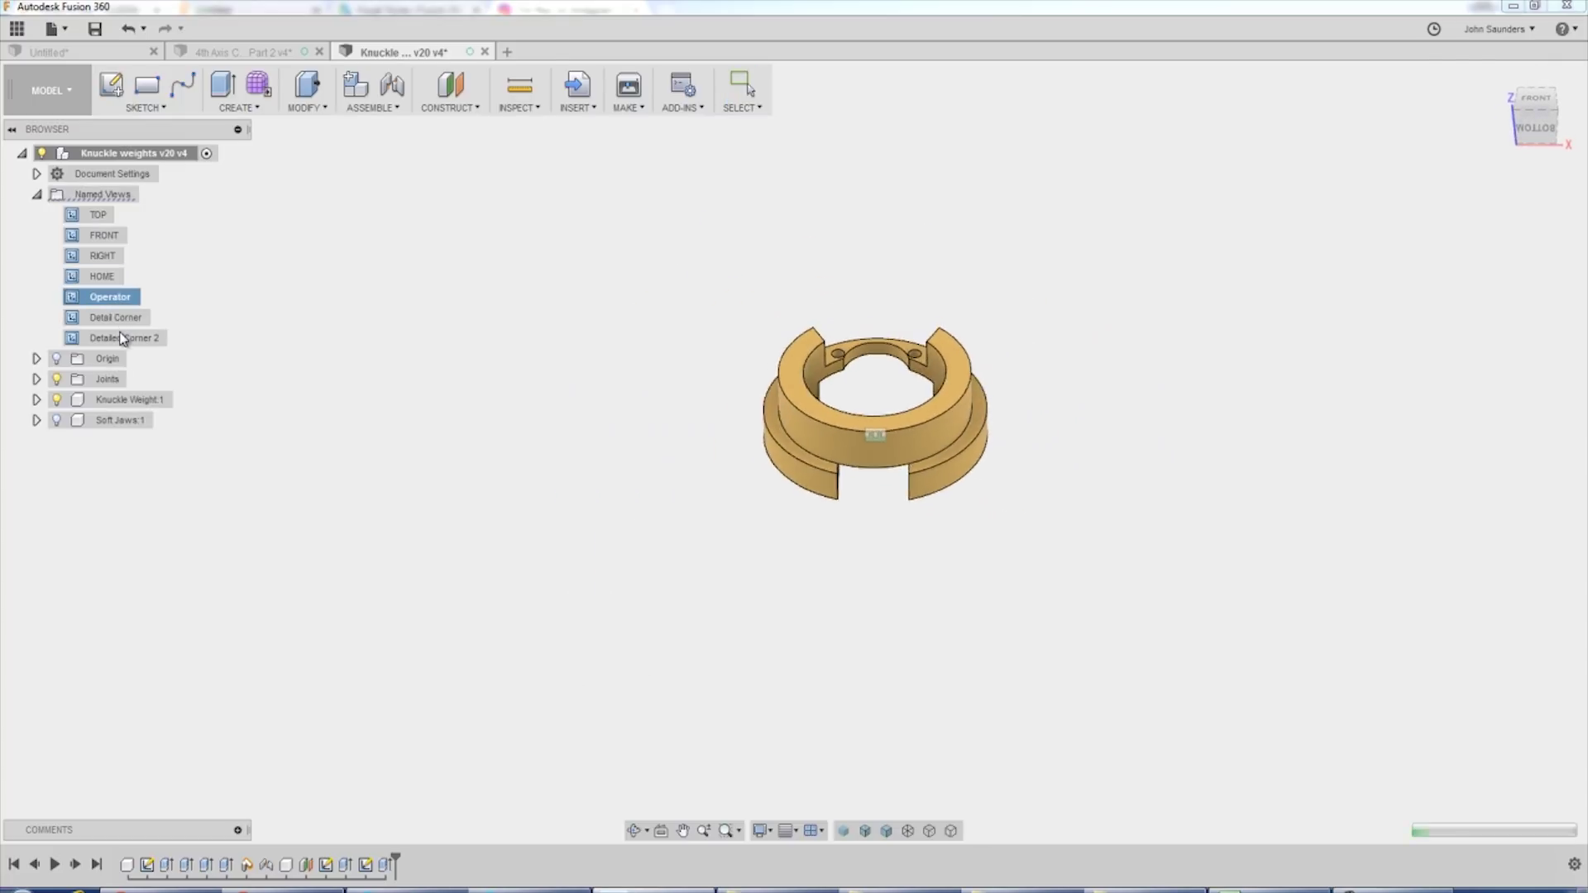
{"action": "left_click", "coordinate": [123, 338]}
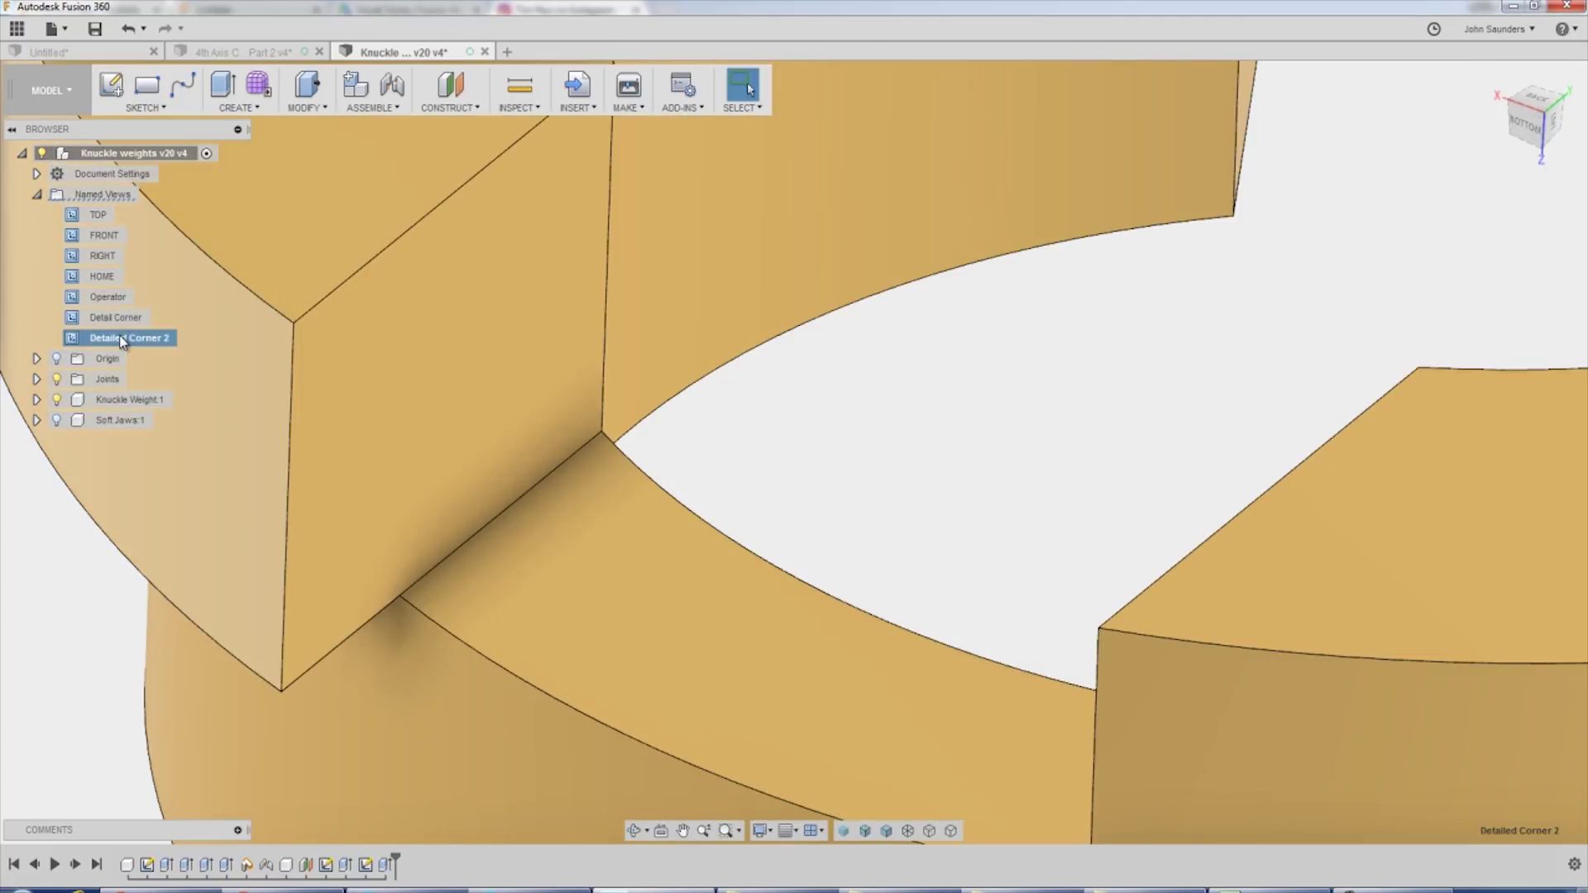
{"action": "left_click", "coordinate": [120, 320]}
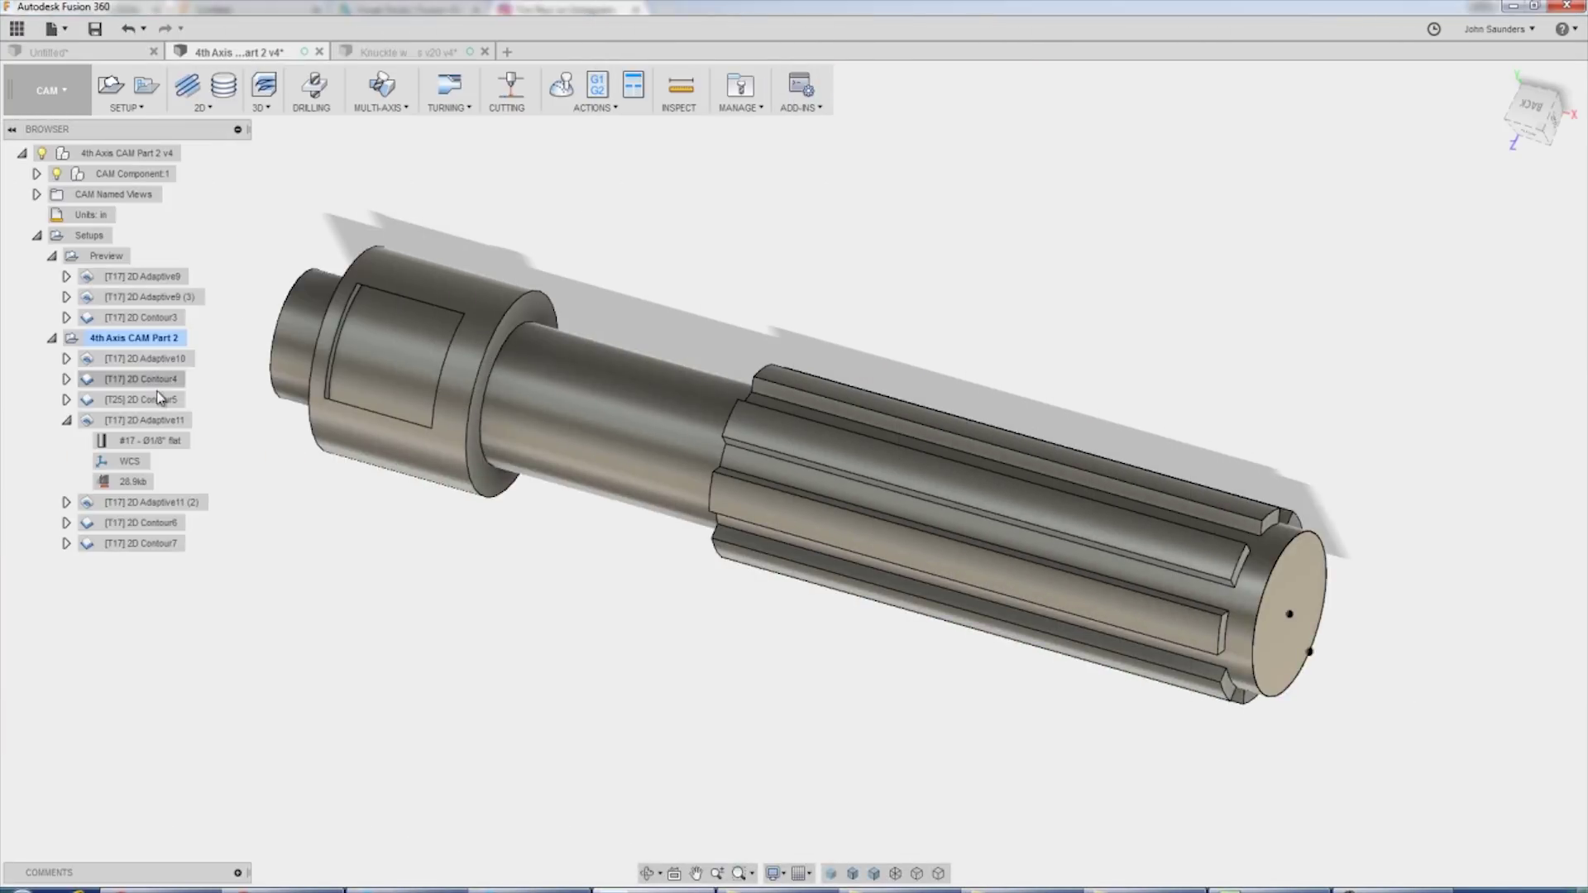
Show the 2D Adaptive11 toolpath in the 4th Axis CAM Part 2 setup and protect that operation.
{"action": "left_click", "coordinate": [141, 420]}
{"action": "mouse_move", "coordinate": [497, 406]}
{"action": "middle_mouse_down", "text": "shift"}
{"action": "mouse_move", "coordinate": [486, 461]}
{"action": "mouse_move", "coordinate": [450, 422]}
{"action": "mouse_move", "coordinate": [496, 410]}
{"action": "middle_mouse_up", "text": "shift"}
{"action": "scroll", "coordinate": [553, 405], "scroll_direction": "up", "scroll_amount": 4}
{"action": "middle_click_drag", "start_coordinate": [609, 397], "coordinate": [613, 436]}
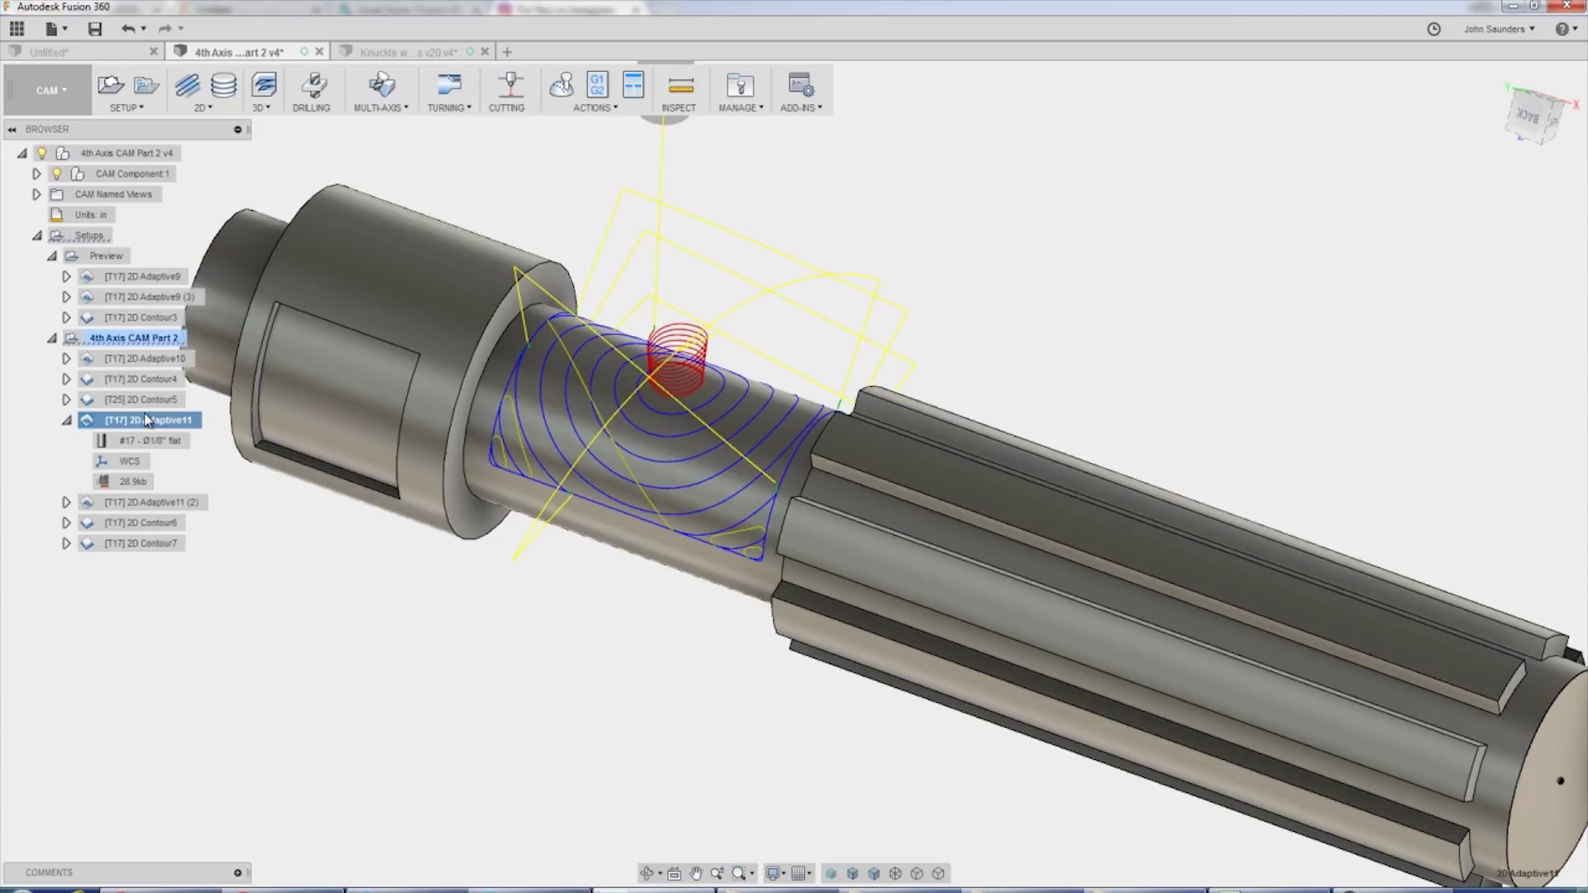
{"action": "scroll", "coordinate": [505, 360], "scroll_direction": "up", "scroll_amount": 2}
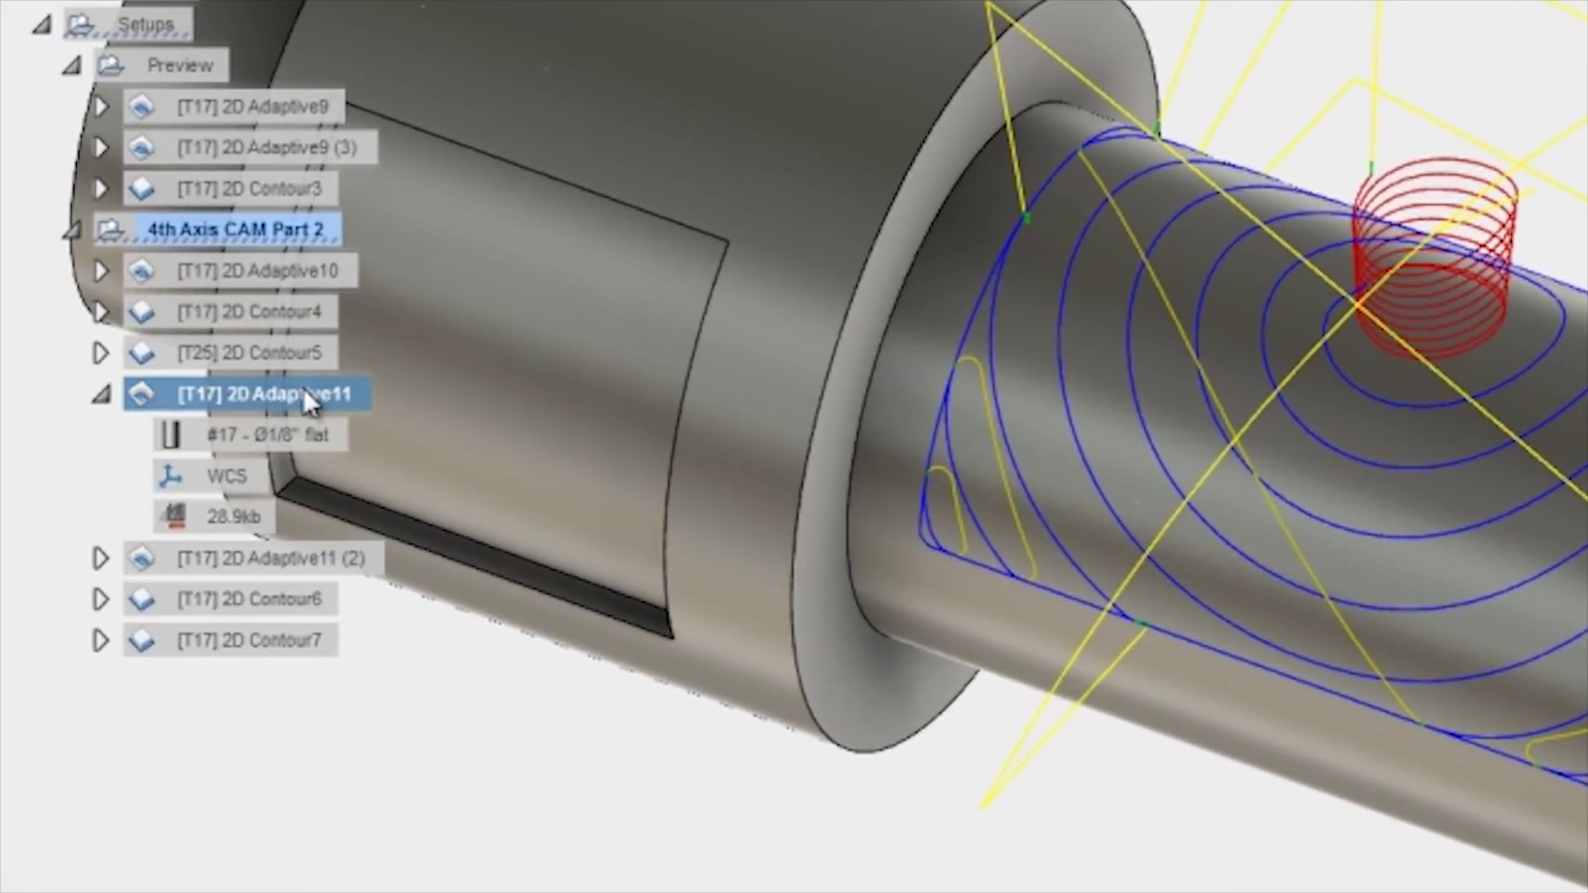
{"action": "right_click", "coordinate": [304, 394]}
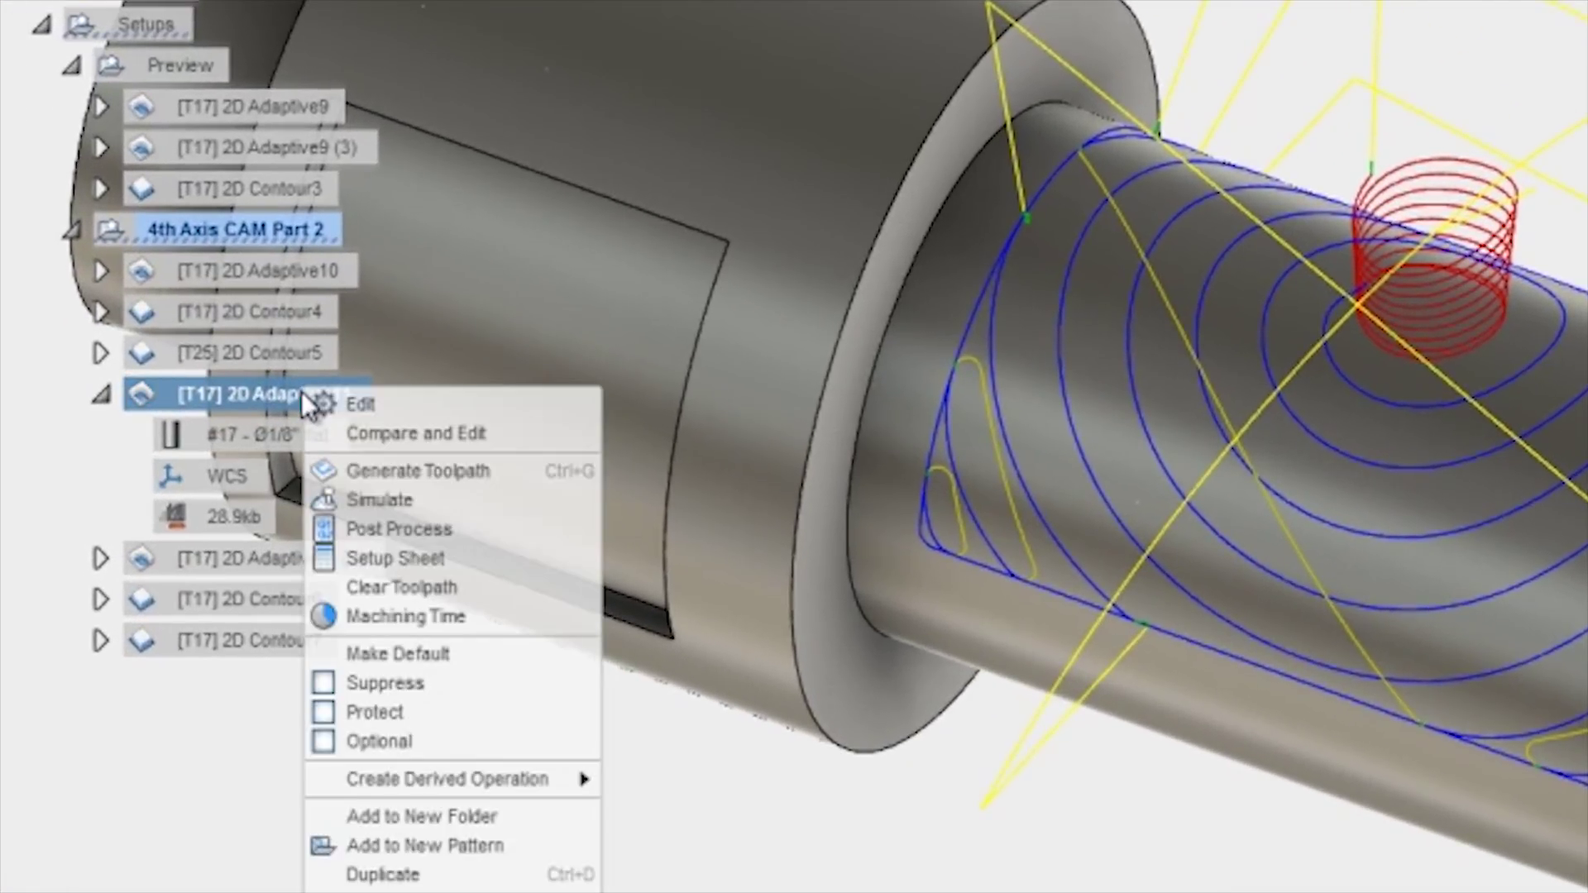
{"action": "left_click", "coordinate": [329, 712]}
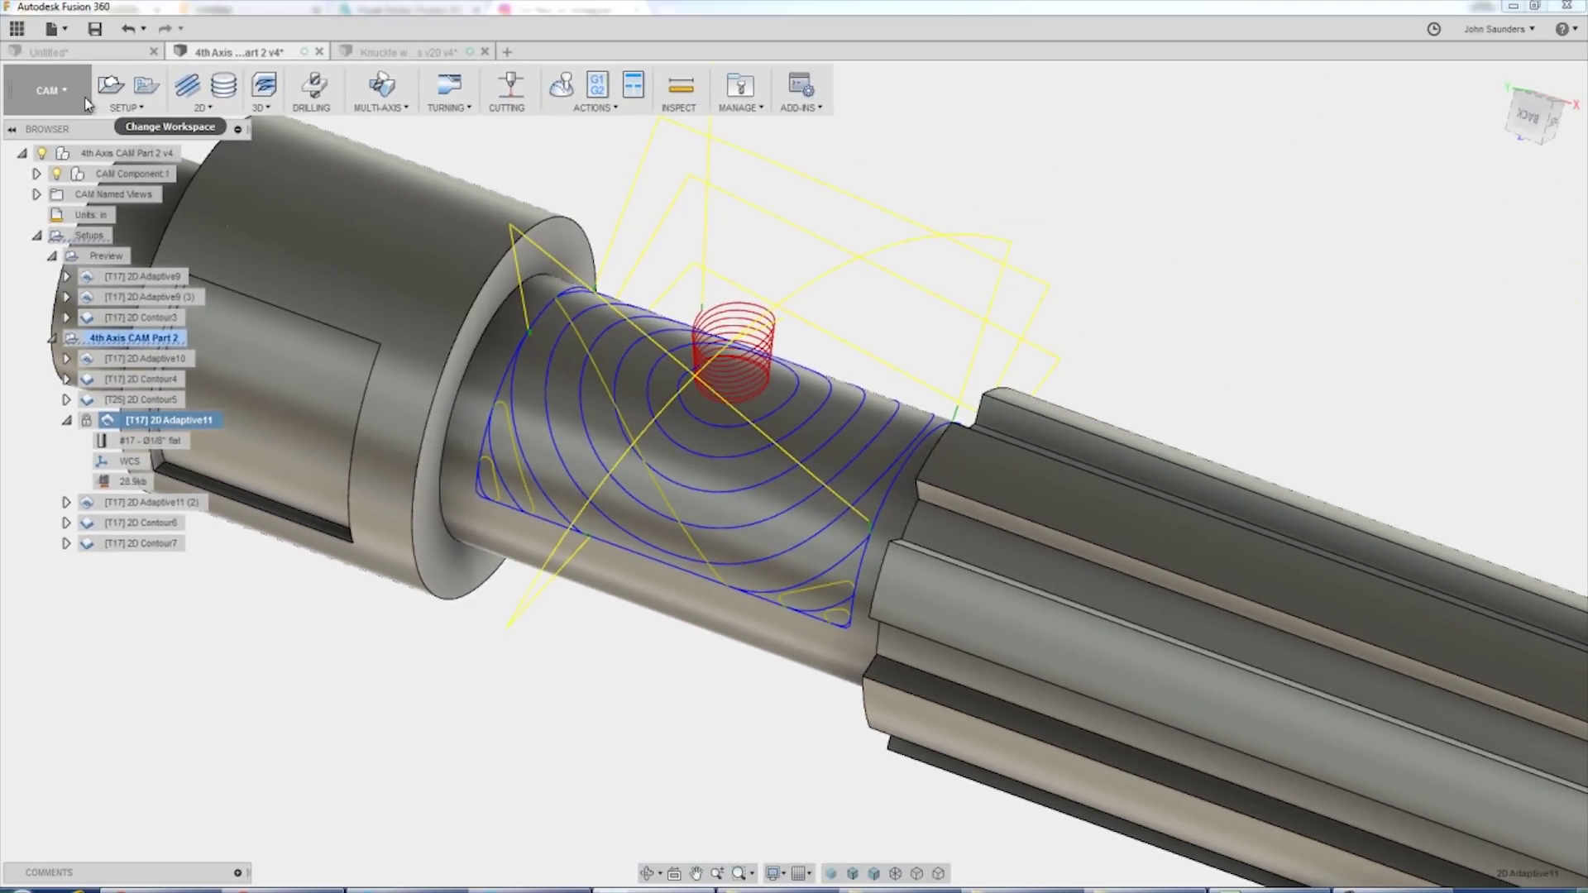
{"action": "right_click", "coordinate": [152, 423]}
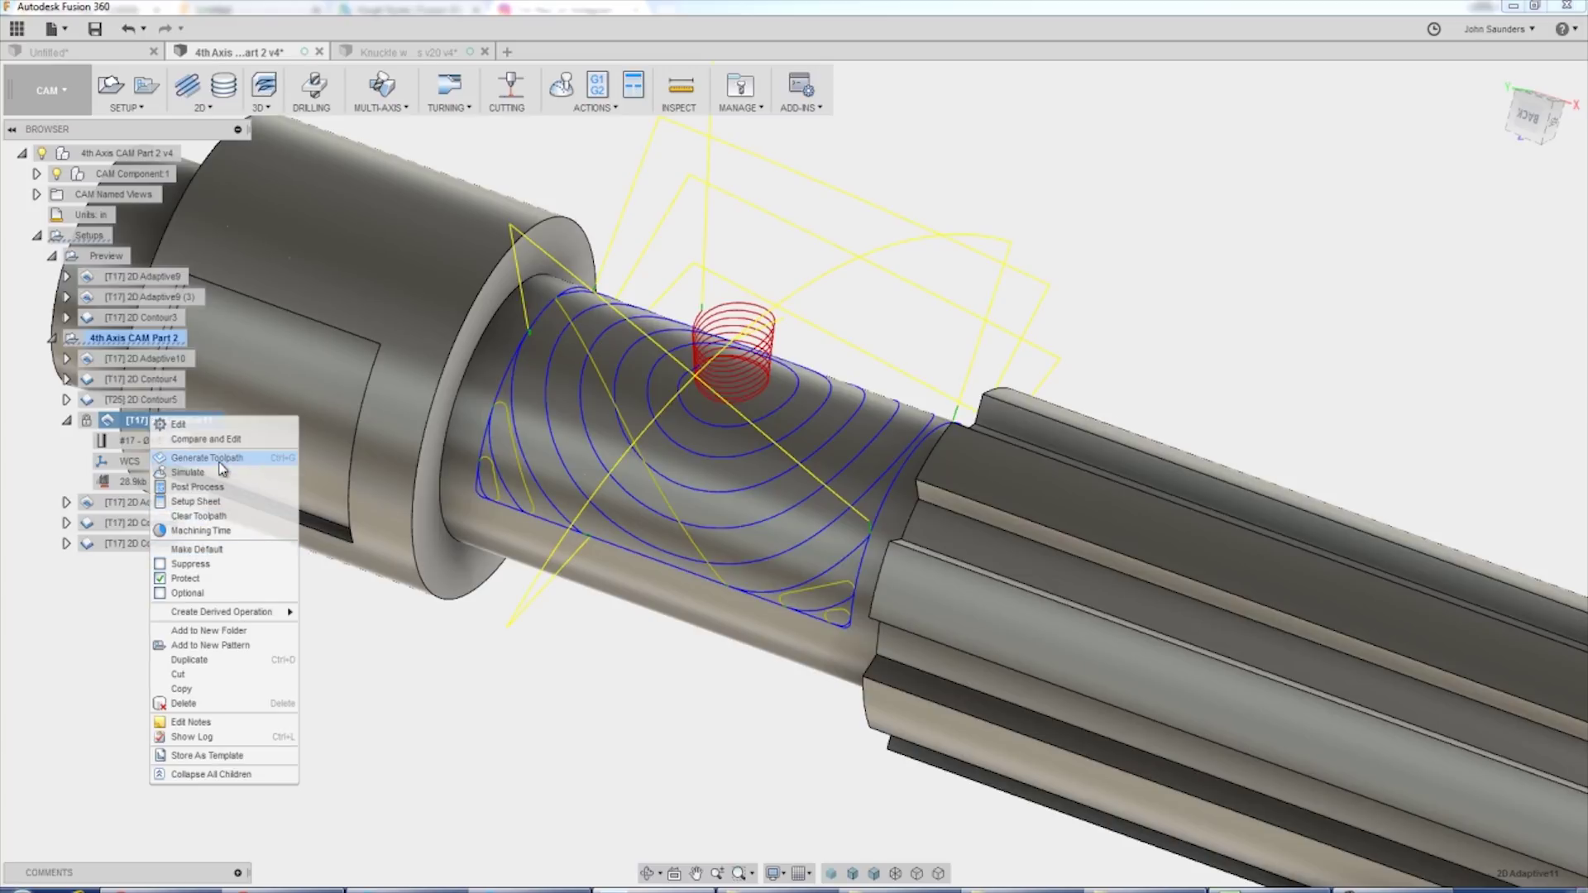
{"action": "left_click", "coordinate": [538, 694]}
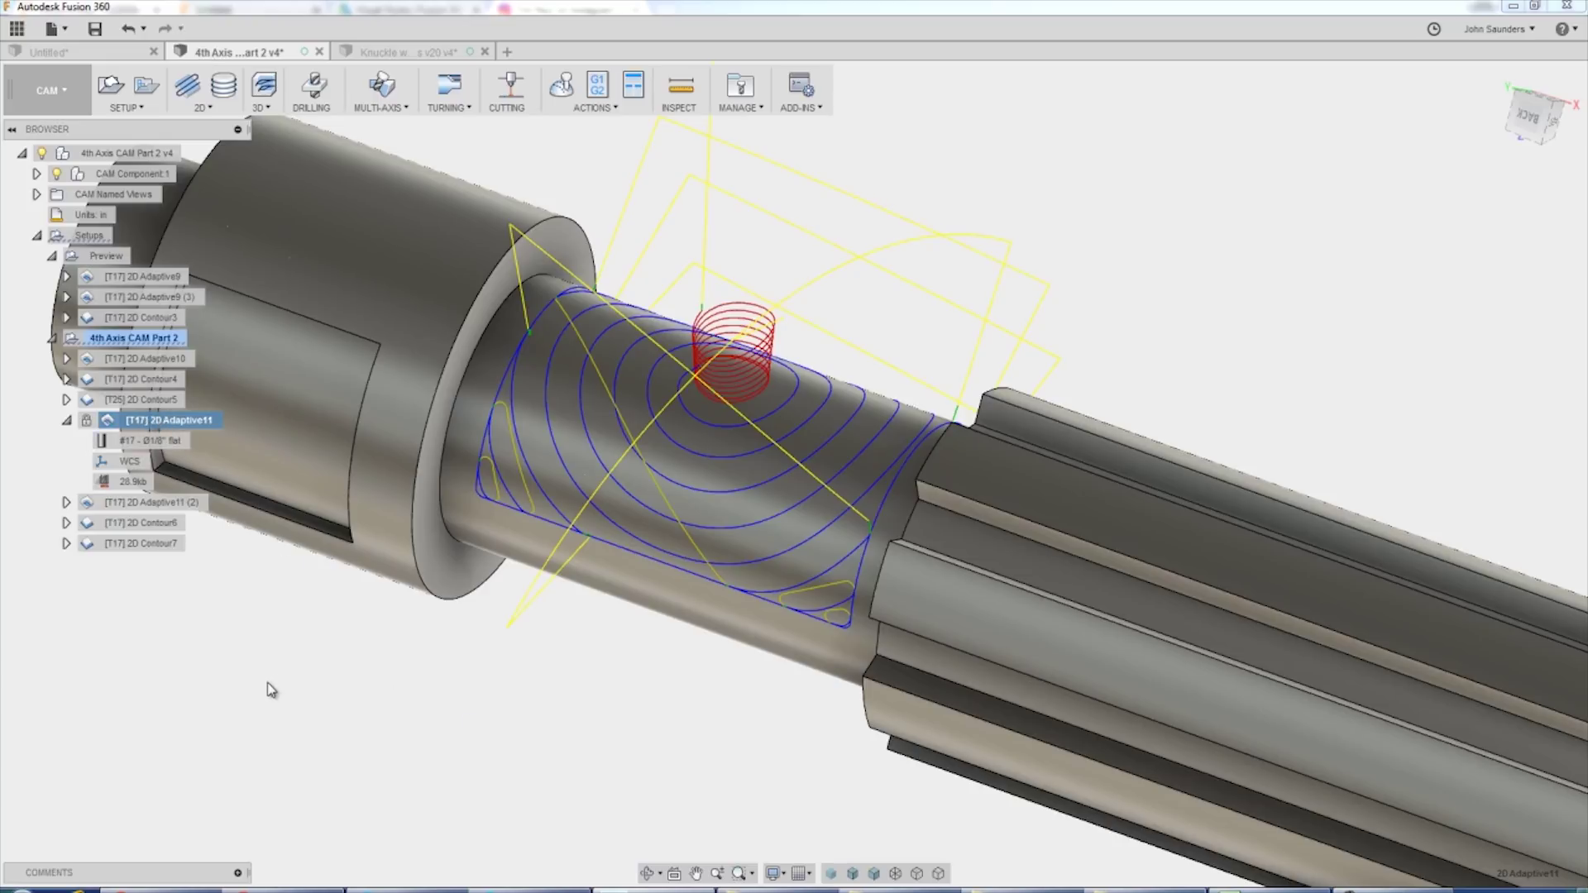
Open Compare and Edit for the protected 2D Adaptive11 operation and filter its parameters by "feedrate".
{"action": "right_click", "coordinate": [135, 424]}
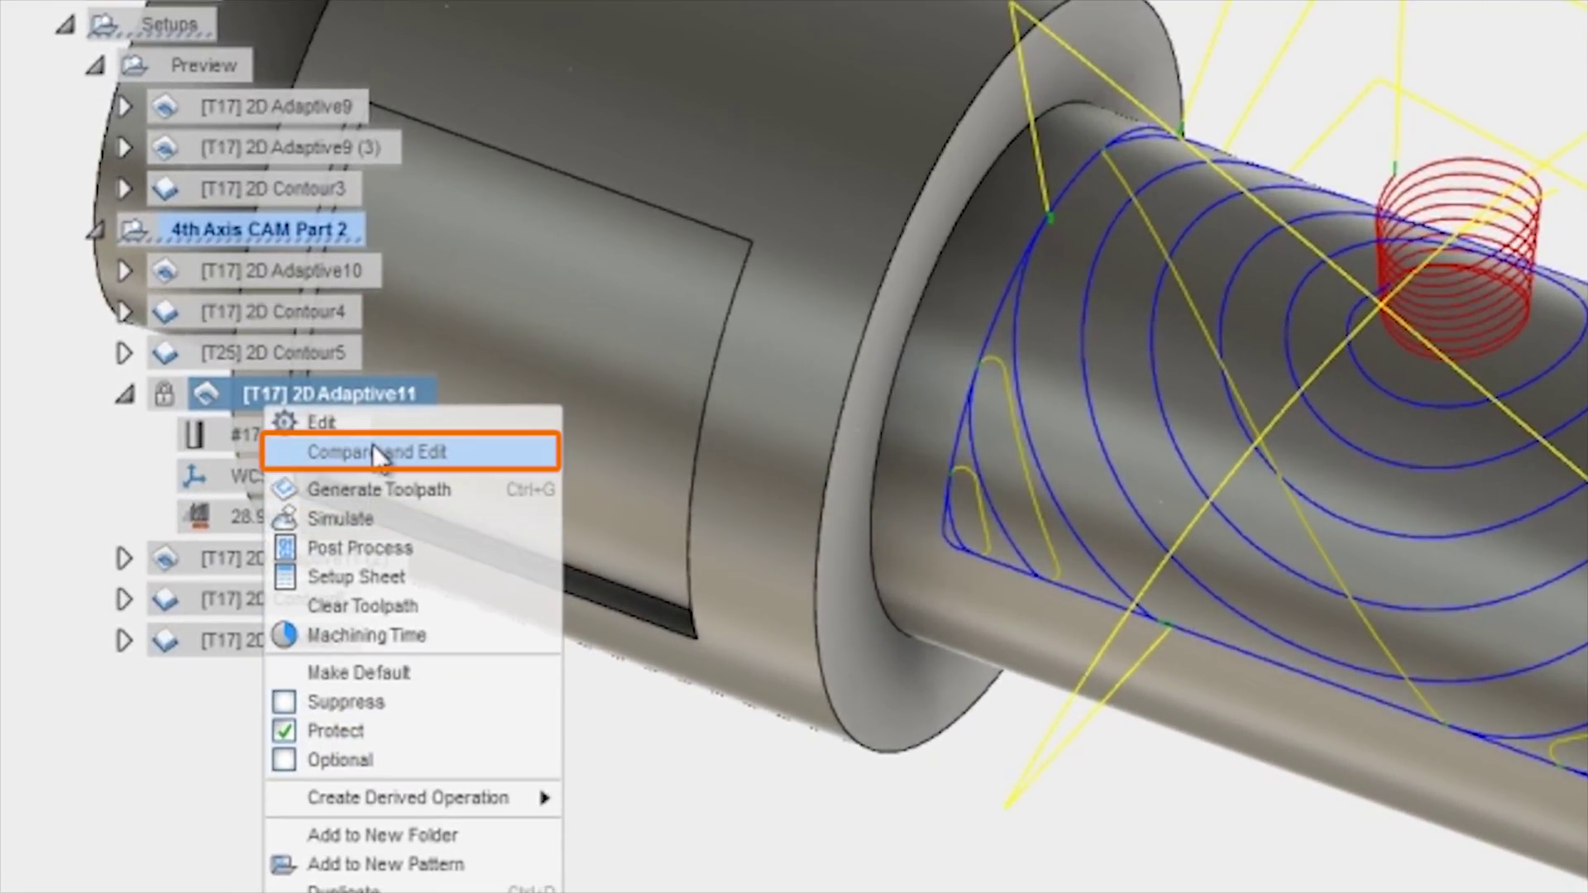
{"action": "left_click", "coordinate": [382, 453]}
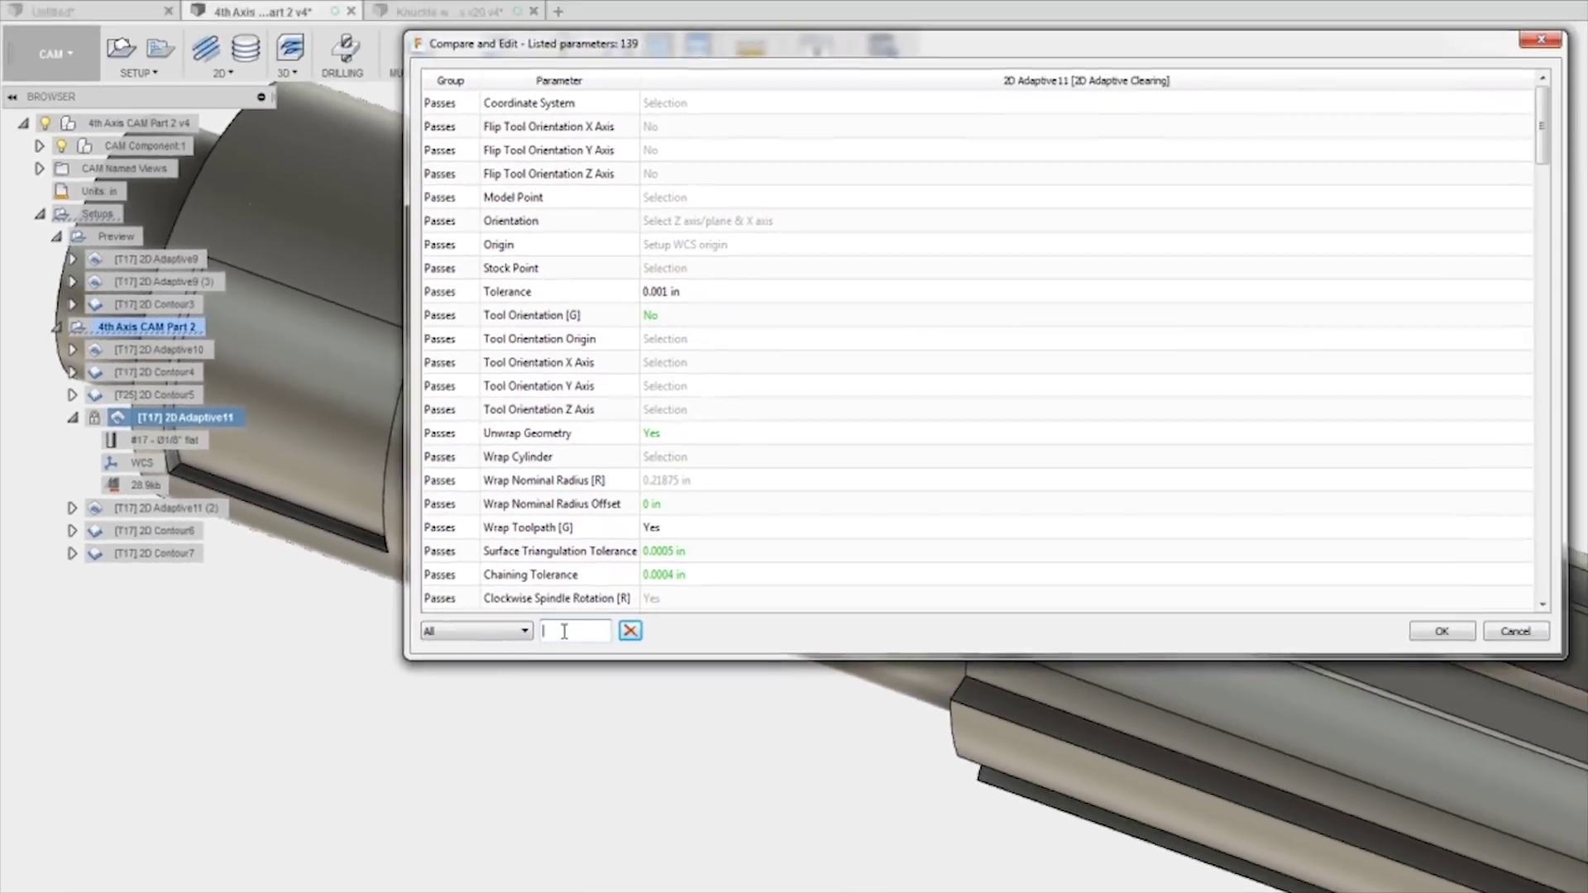
{"action": "left_click", "coordinate": [512, 612]}
{"action": "type", "text": "feed"}
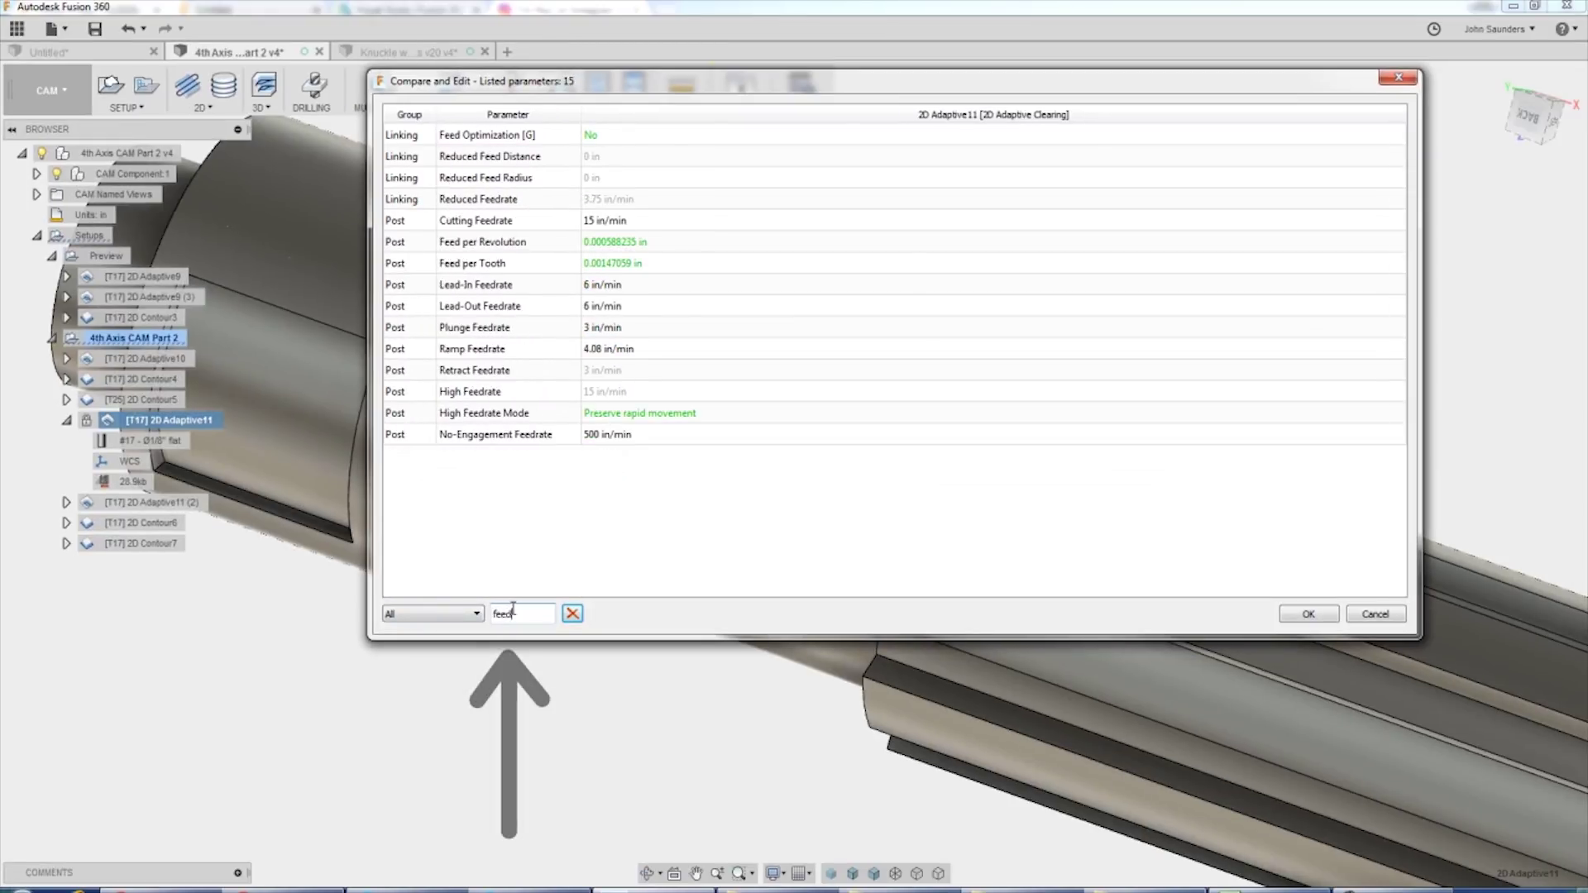
{"action": "type", "text": "rate"}
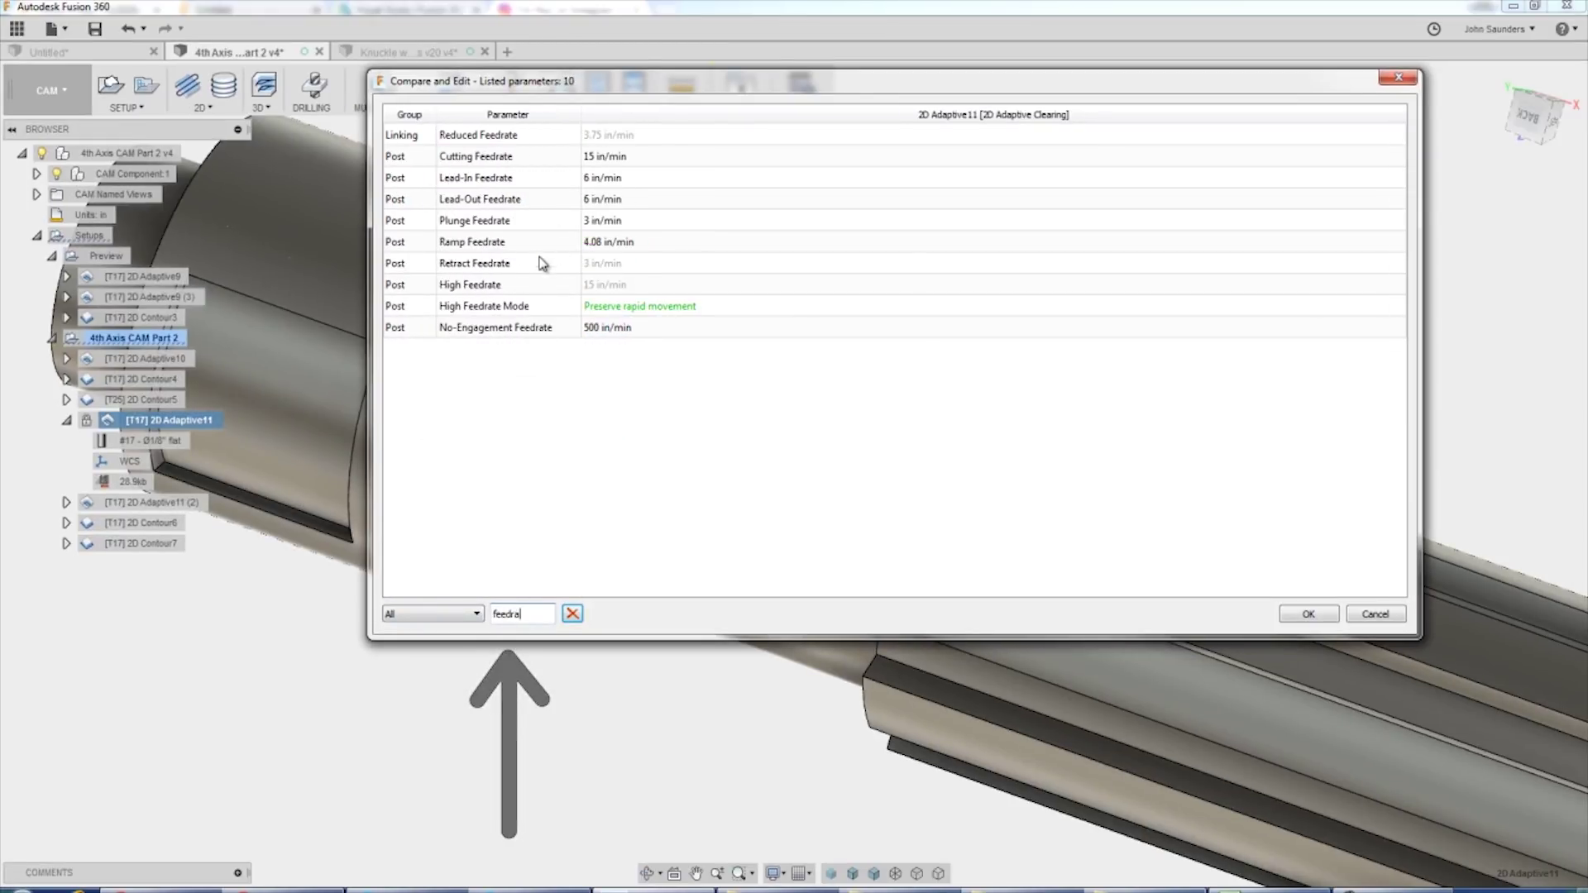
Set the Cutting Feedrate of 2D Adaptive11 to 13.27 in/min and update the operation with the change.
{"action": "double_click", "coordinate": [601, 157]}
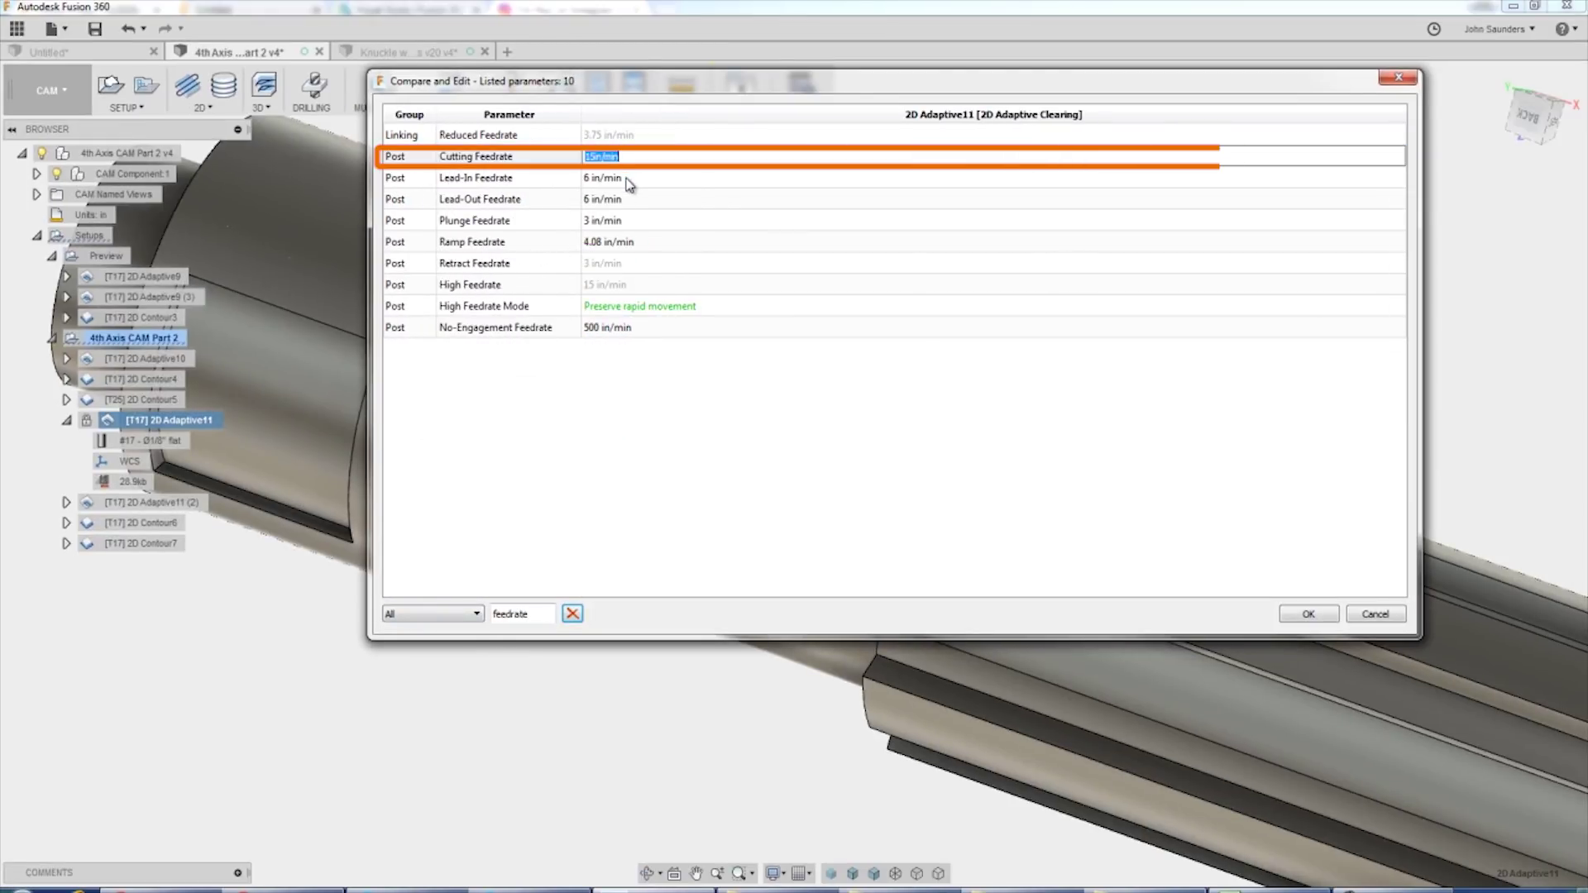
{"action": "type", "text": "13.27"}
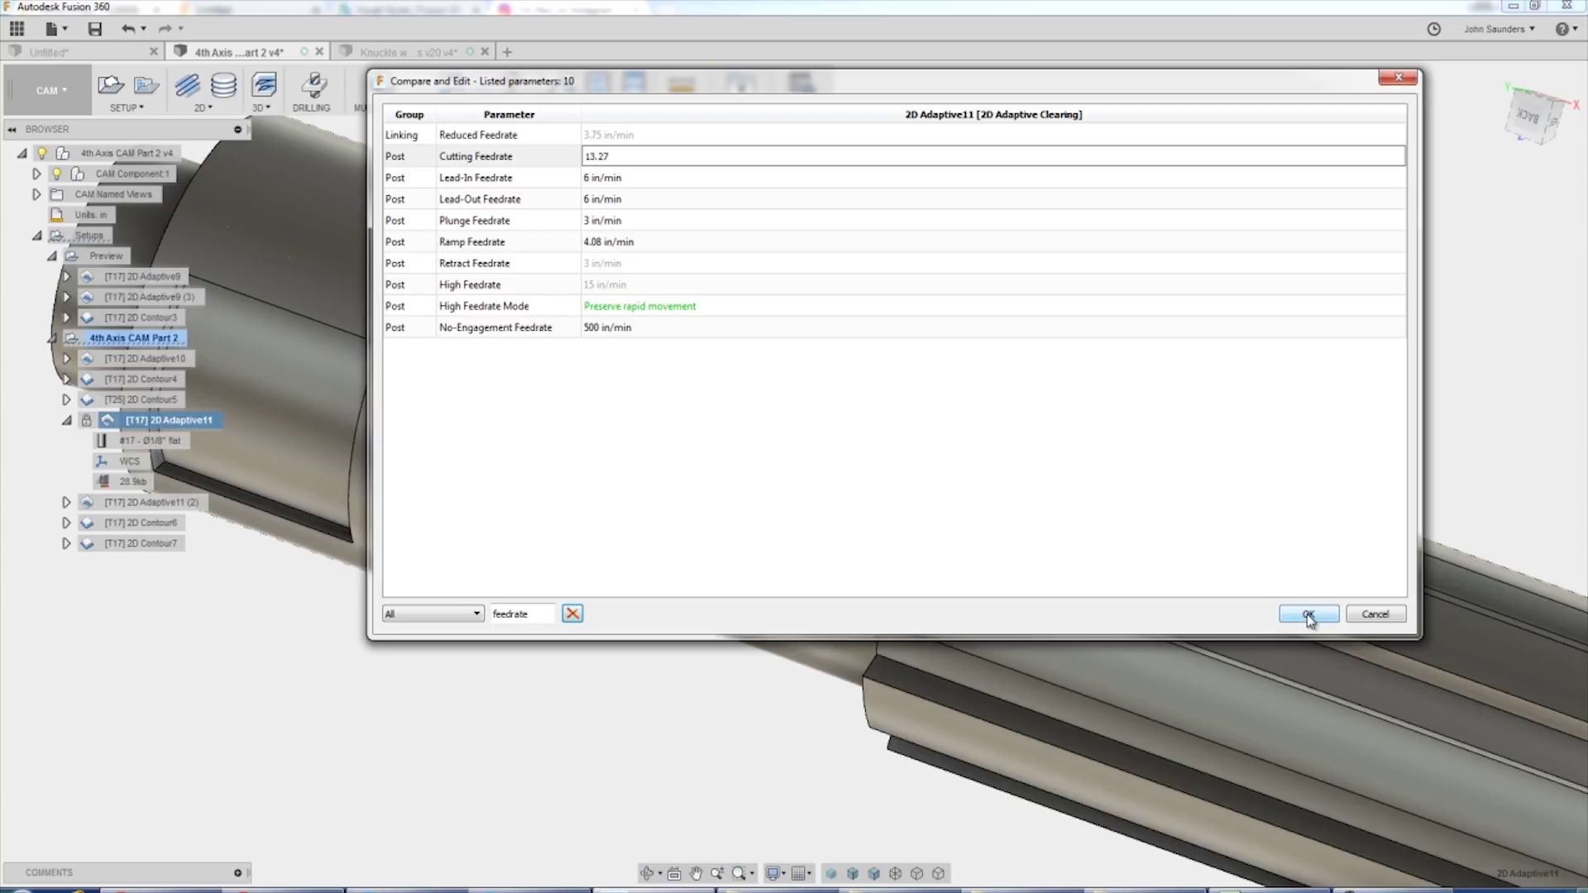
{"action": "left_click", "coordinate": [1310, 616]}
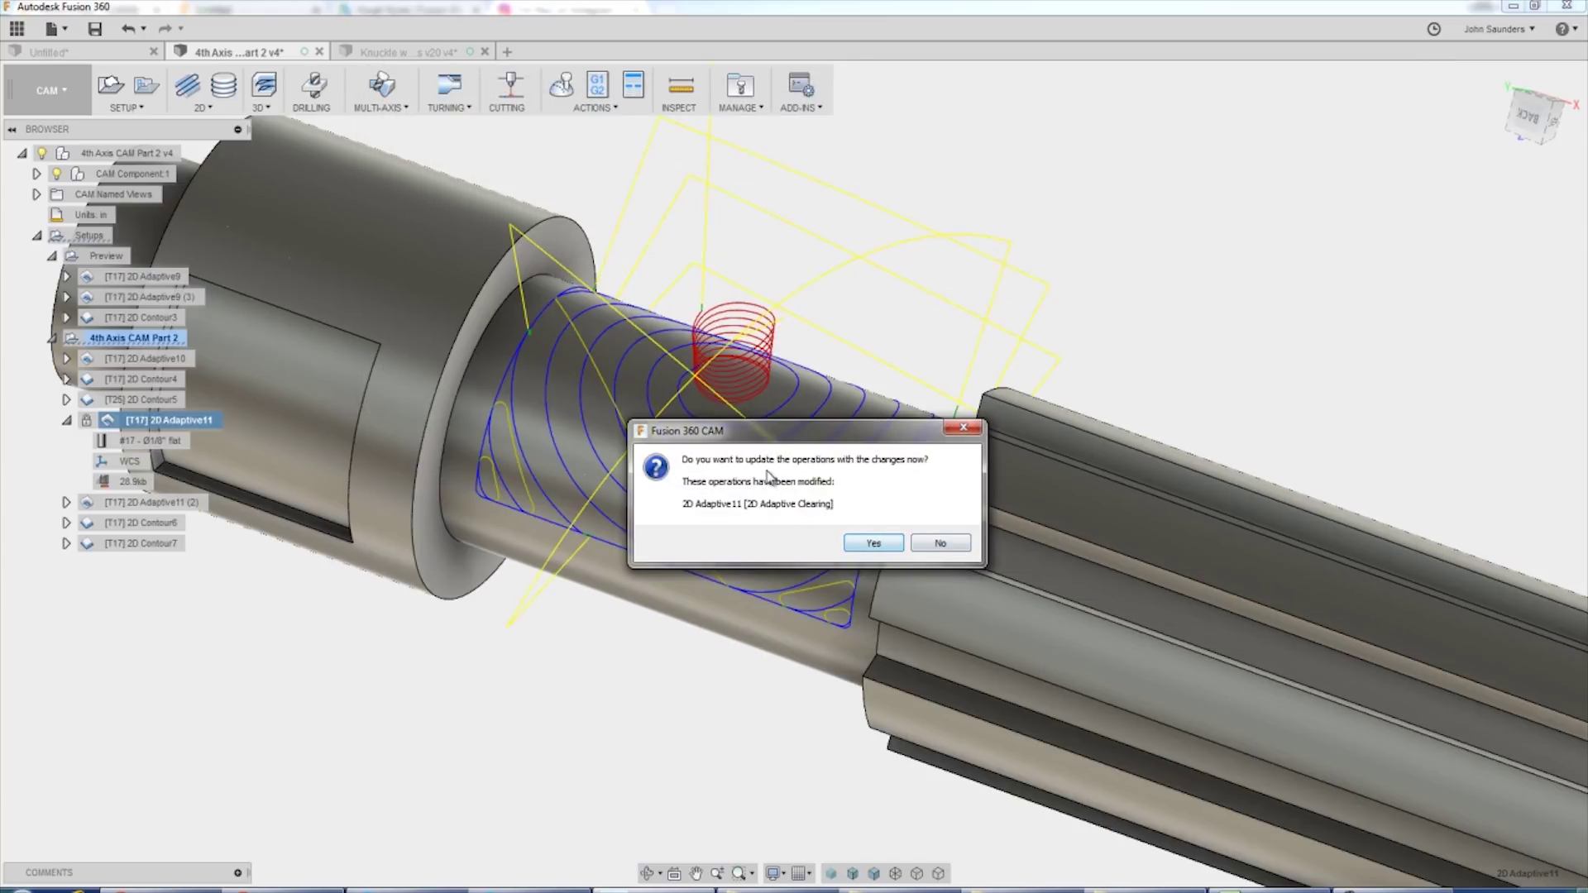
{"action": "left_click", "coordinate": [881, 546]}
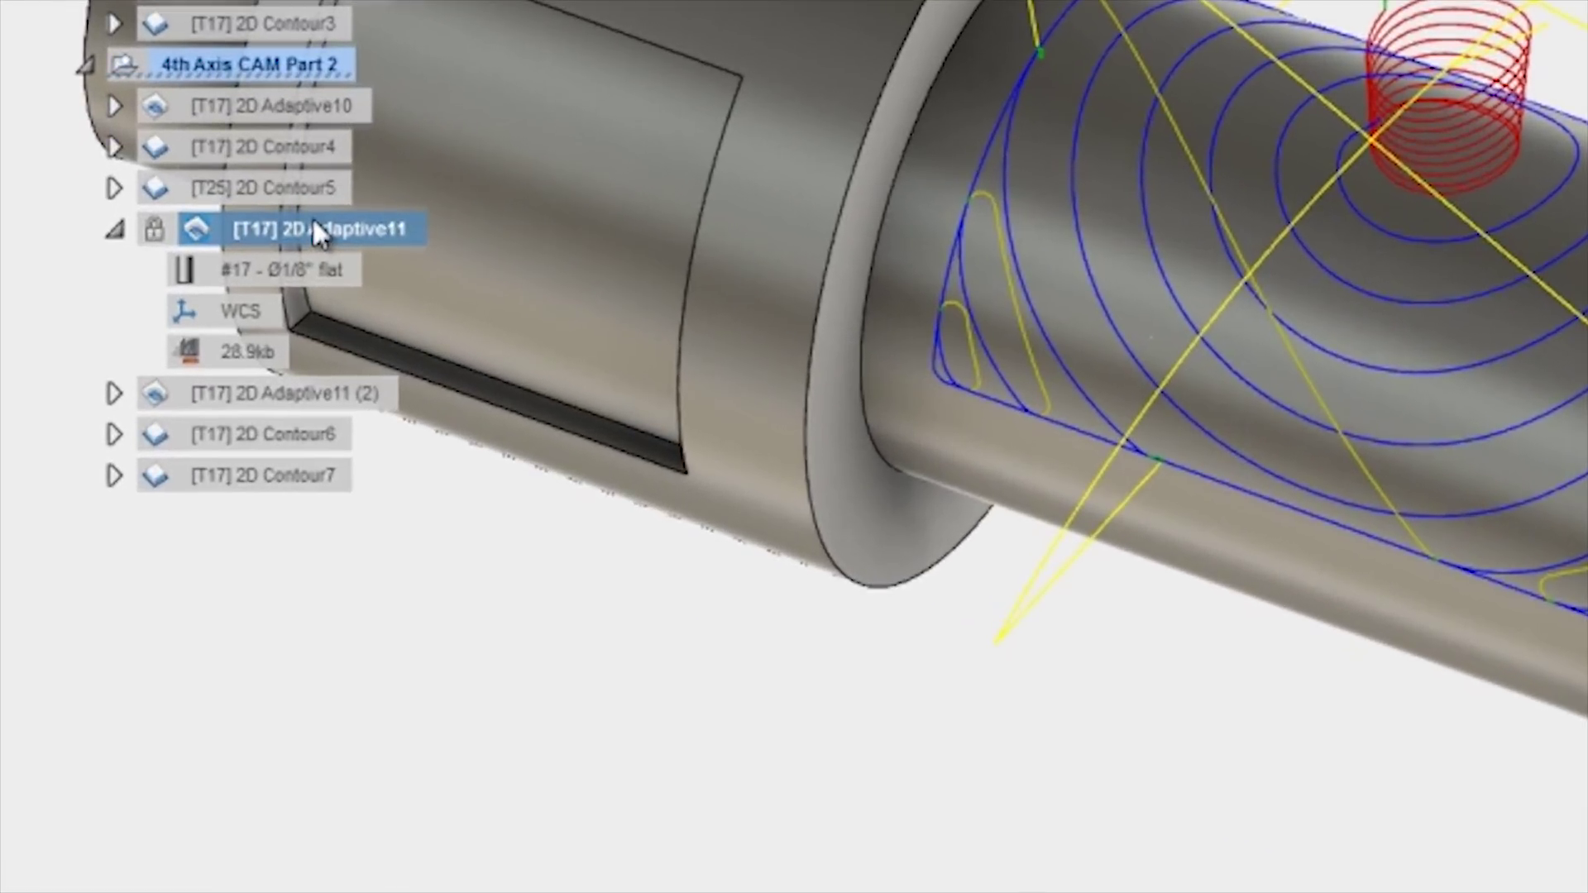
Open 2D Adaptive11 for editing with its protection lifted, review its feed and speed settings, and leave without saving.
{"action": "right_click", "coordinate": [311, 217]}
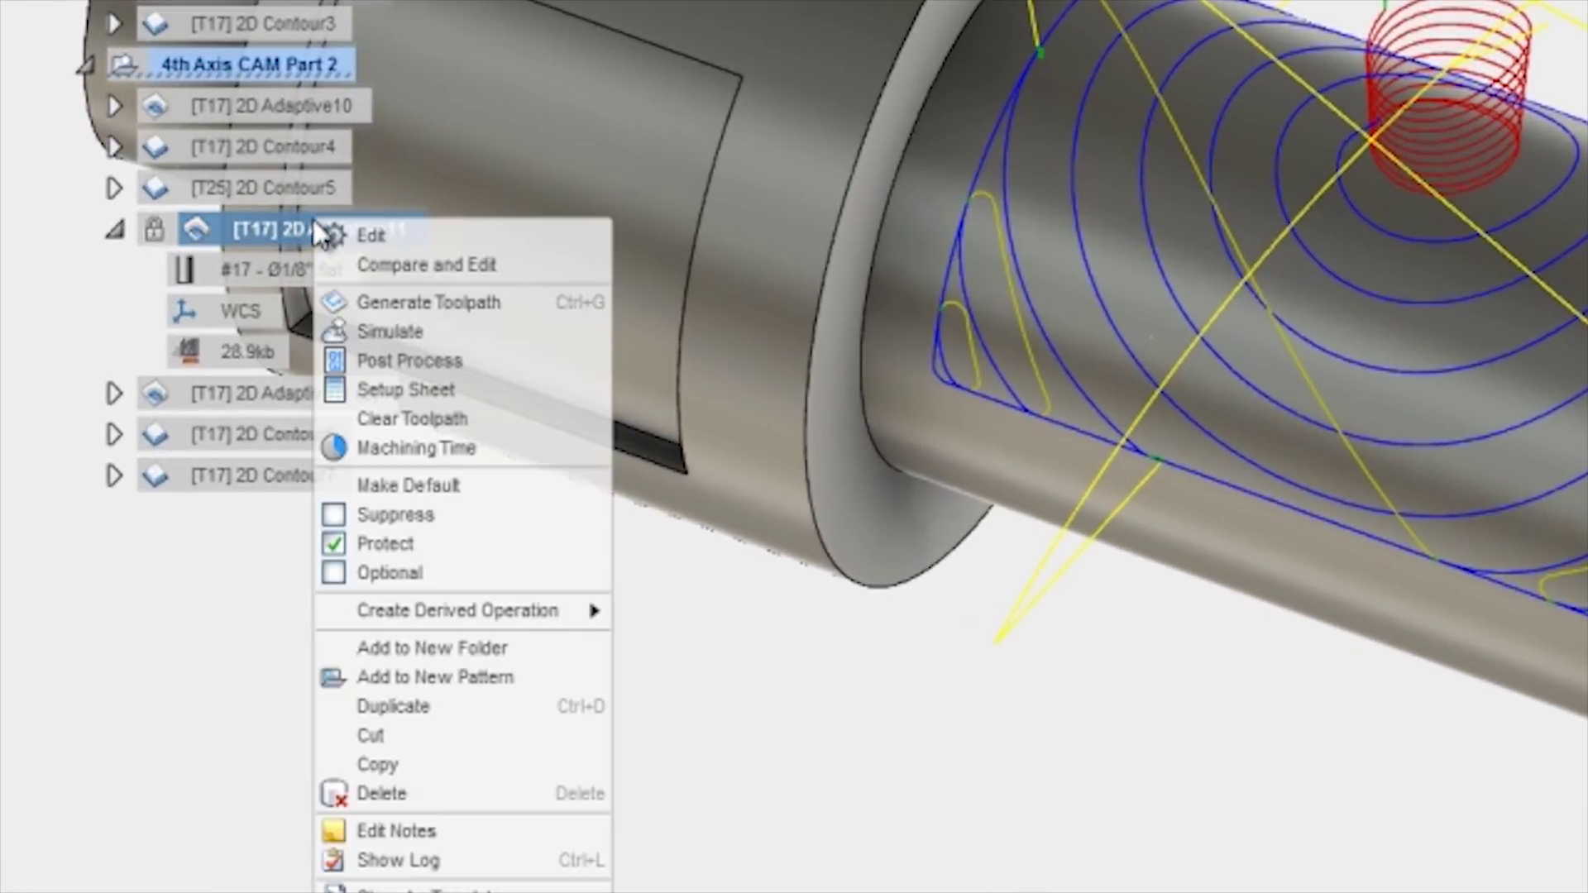
{"action": "left_click", "coordinate": [400, 231]}
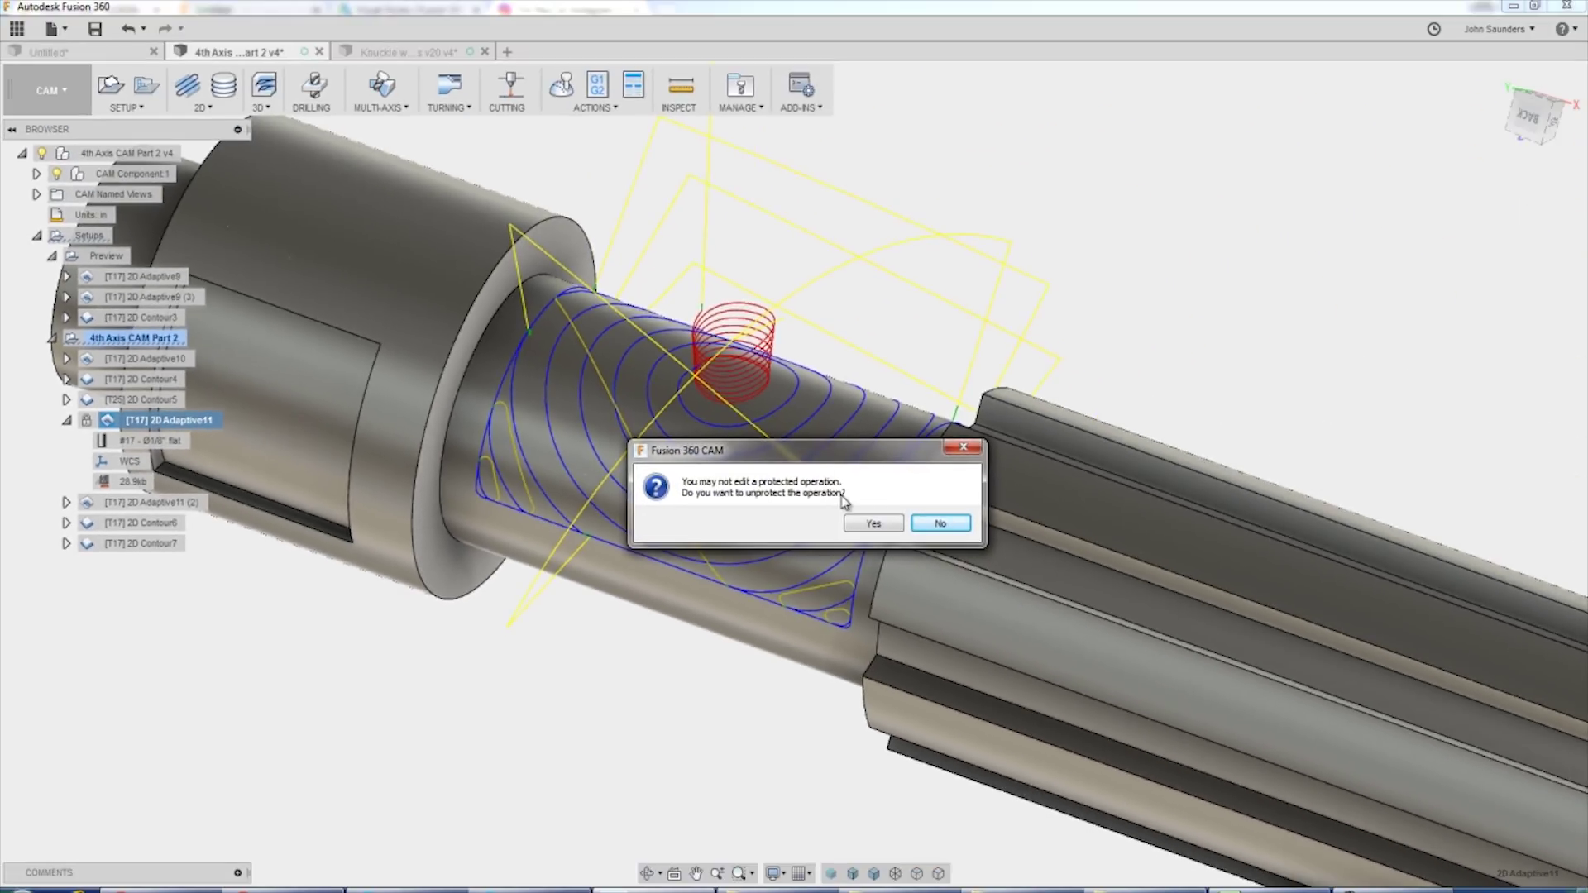
{"action": "left_click", "coordinate": [876, 526]}
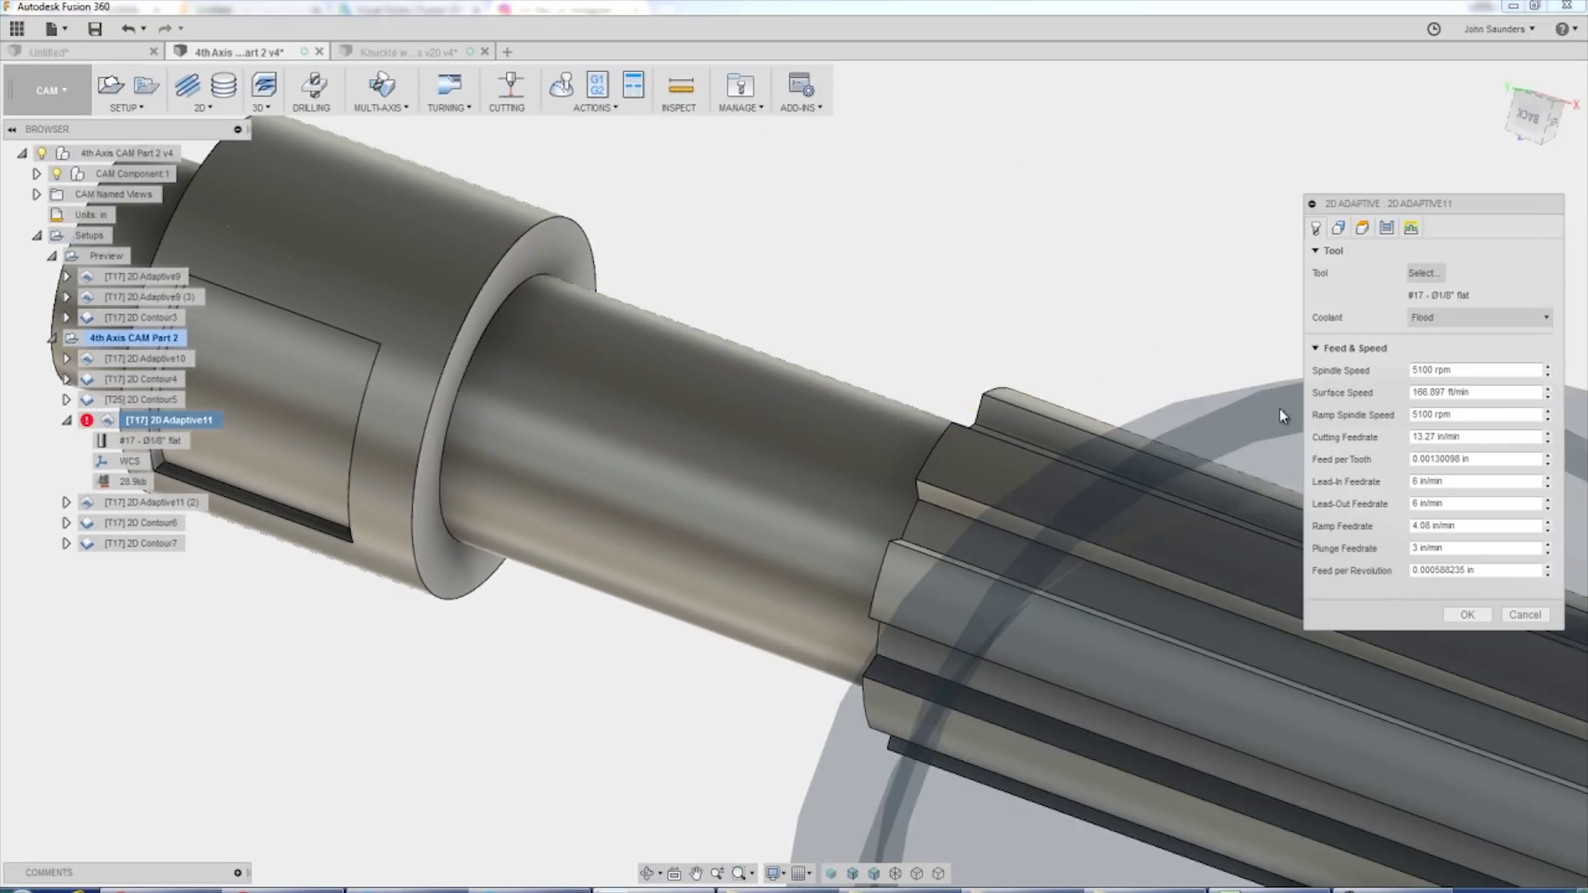
{"action": "left_click", "coordinate": [1524, 615]}
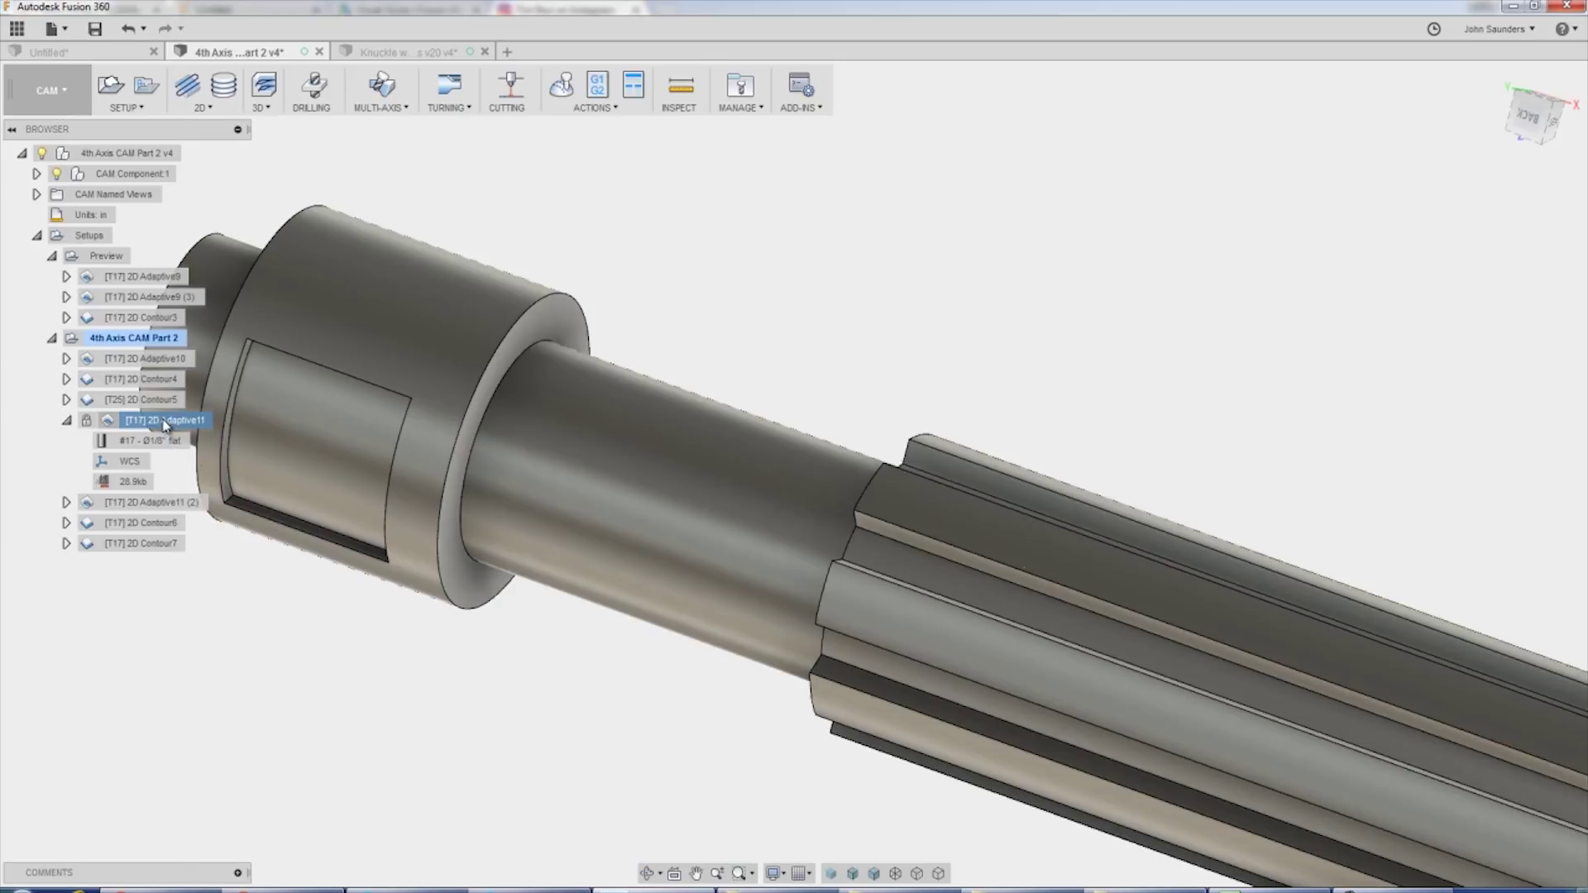
Look up the coolant parameter of 2D Adaptive11 in Compare and Edit by filtering for "coo", and close without changes.
{"action": "right_click", "coordinate": [168, 425]}
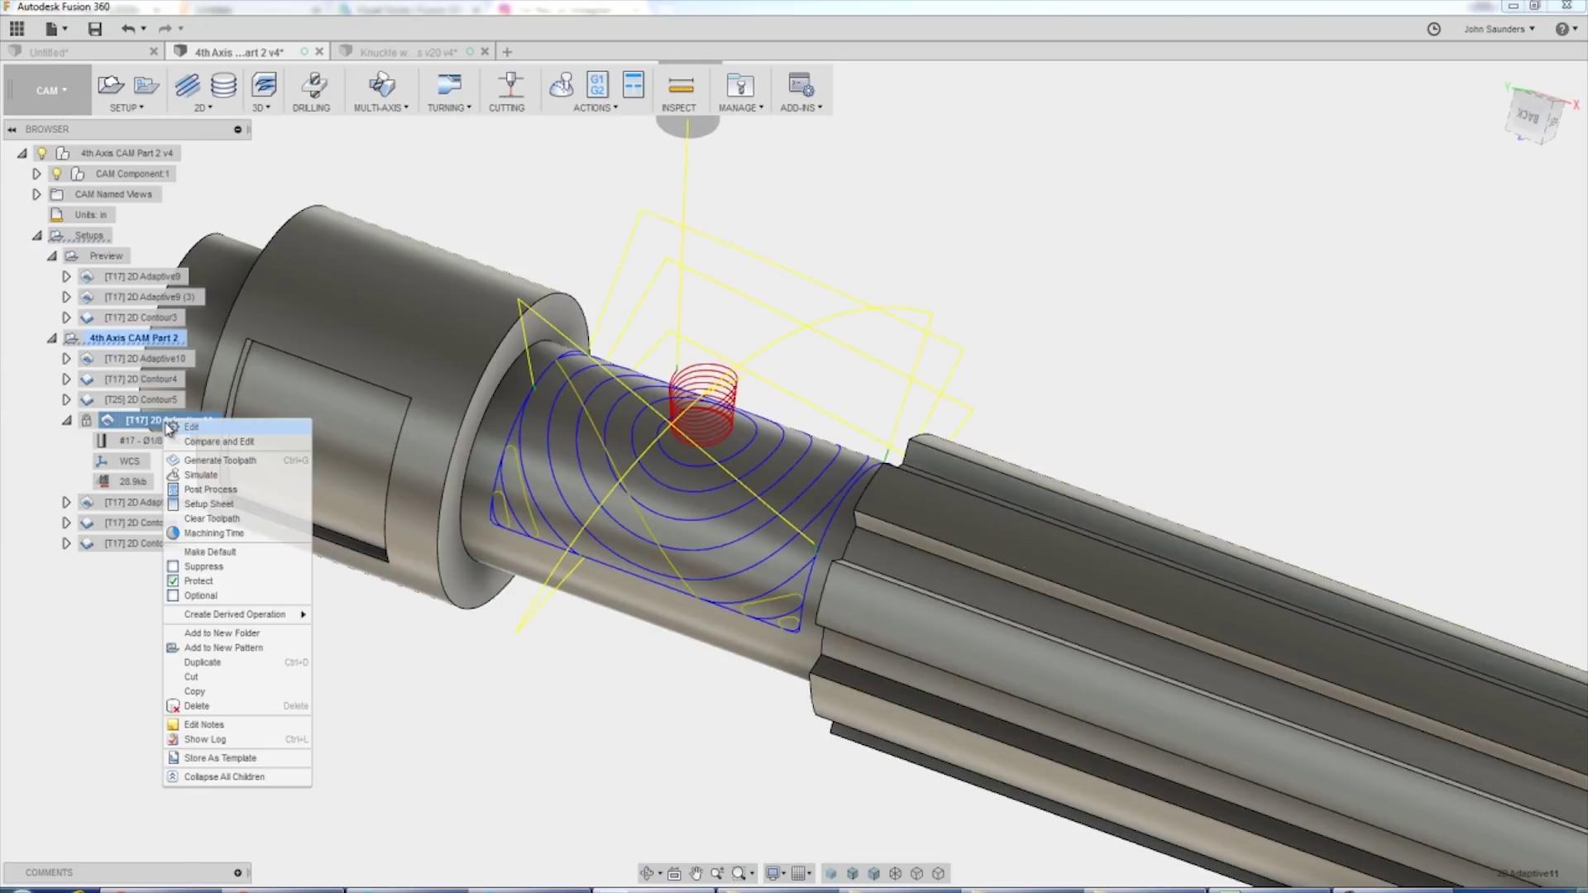
{"action": "left_click", "coordinate": [232, 444]}
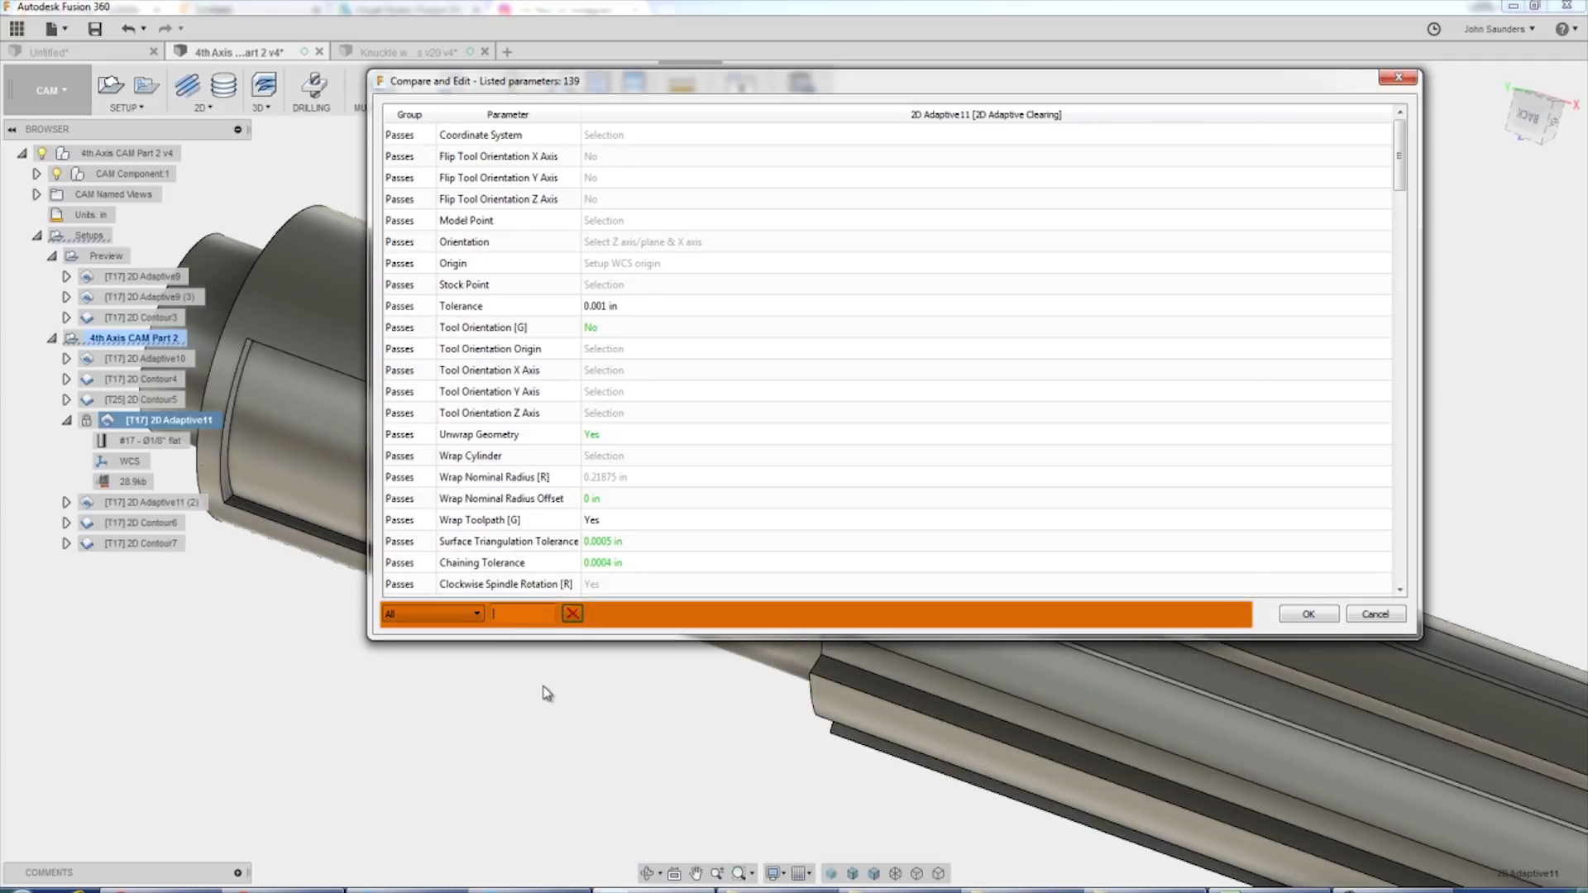
{"action": "type", "text": "coo"}
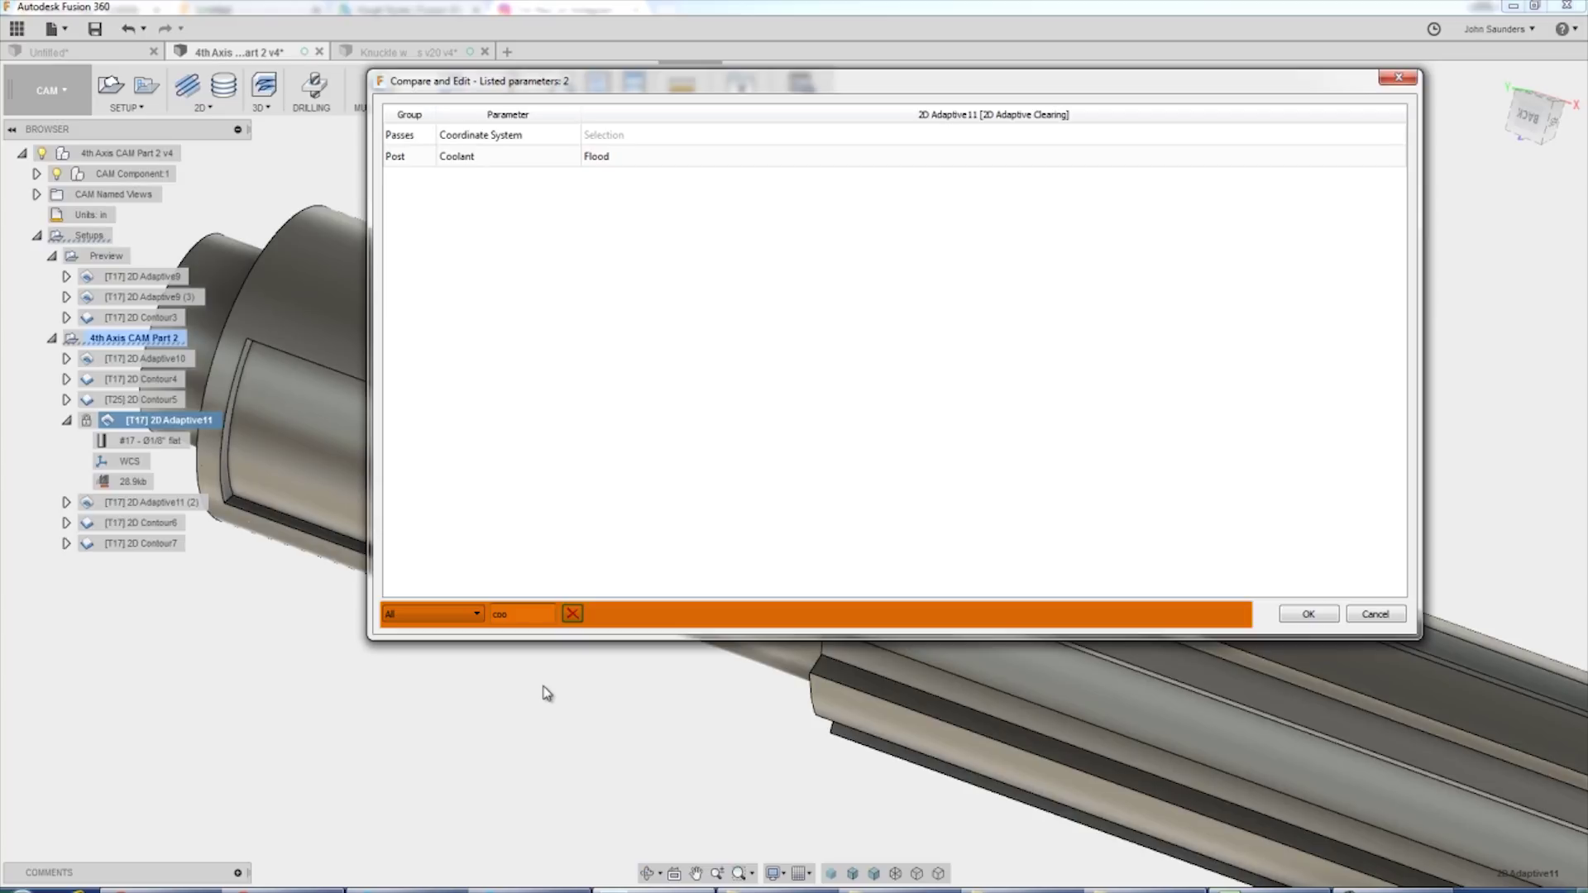
{"action": "left_click", "coordinate": [1375, 615]}
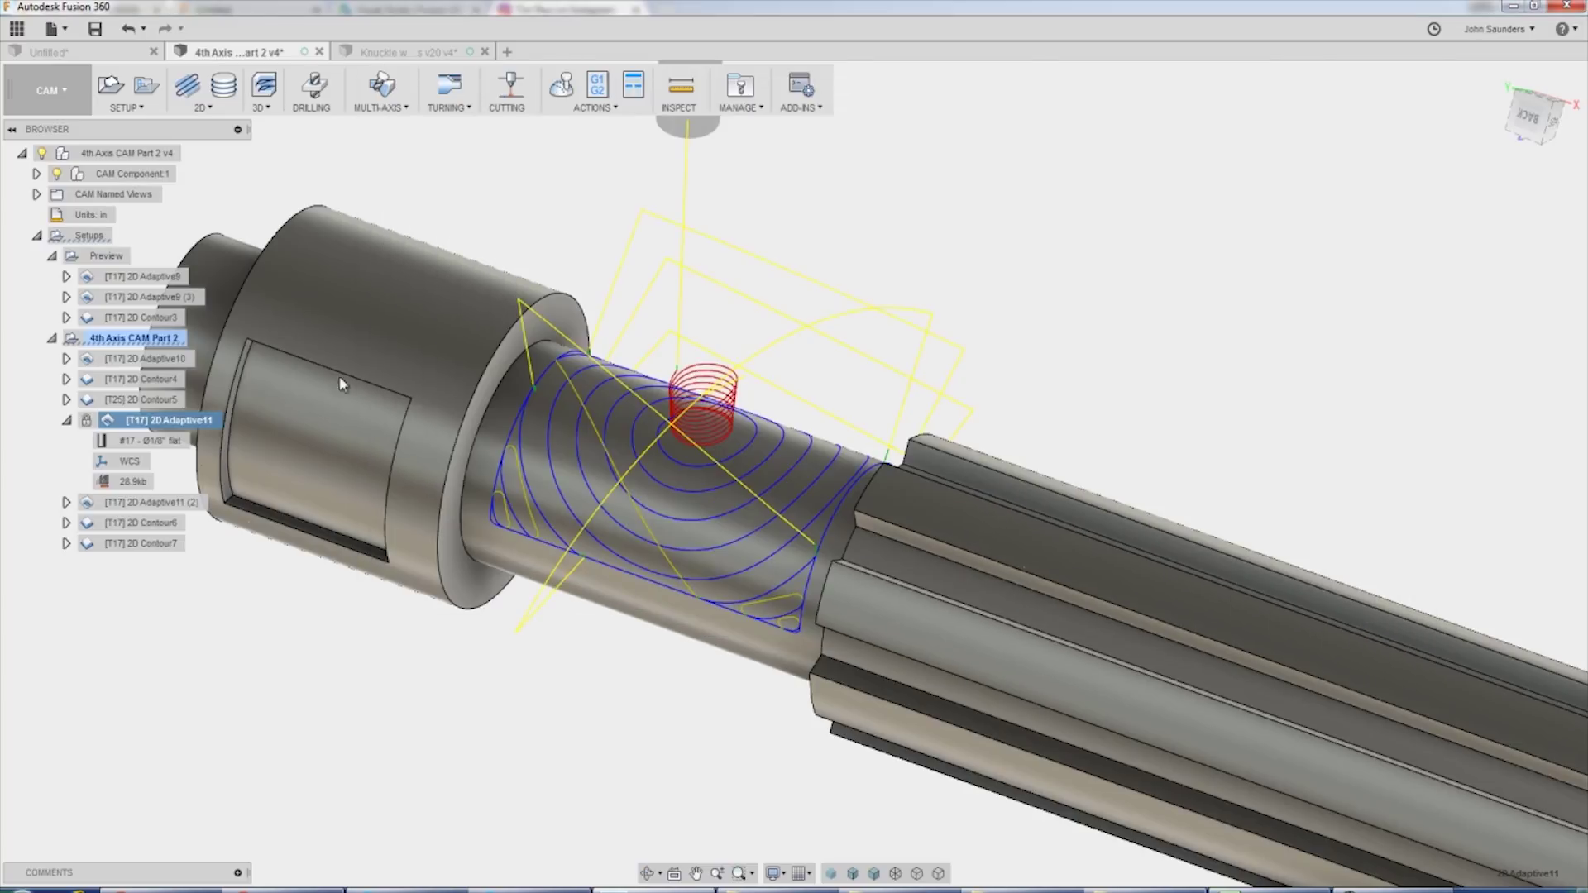
{"action": "left_click", "coordinate": [122, 362]}
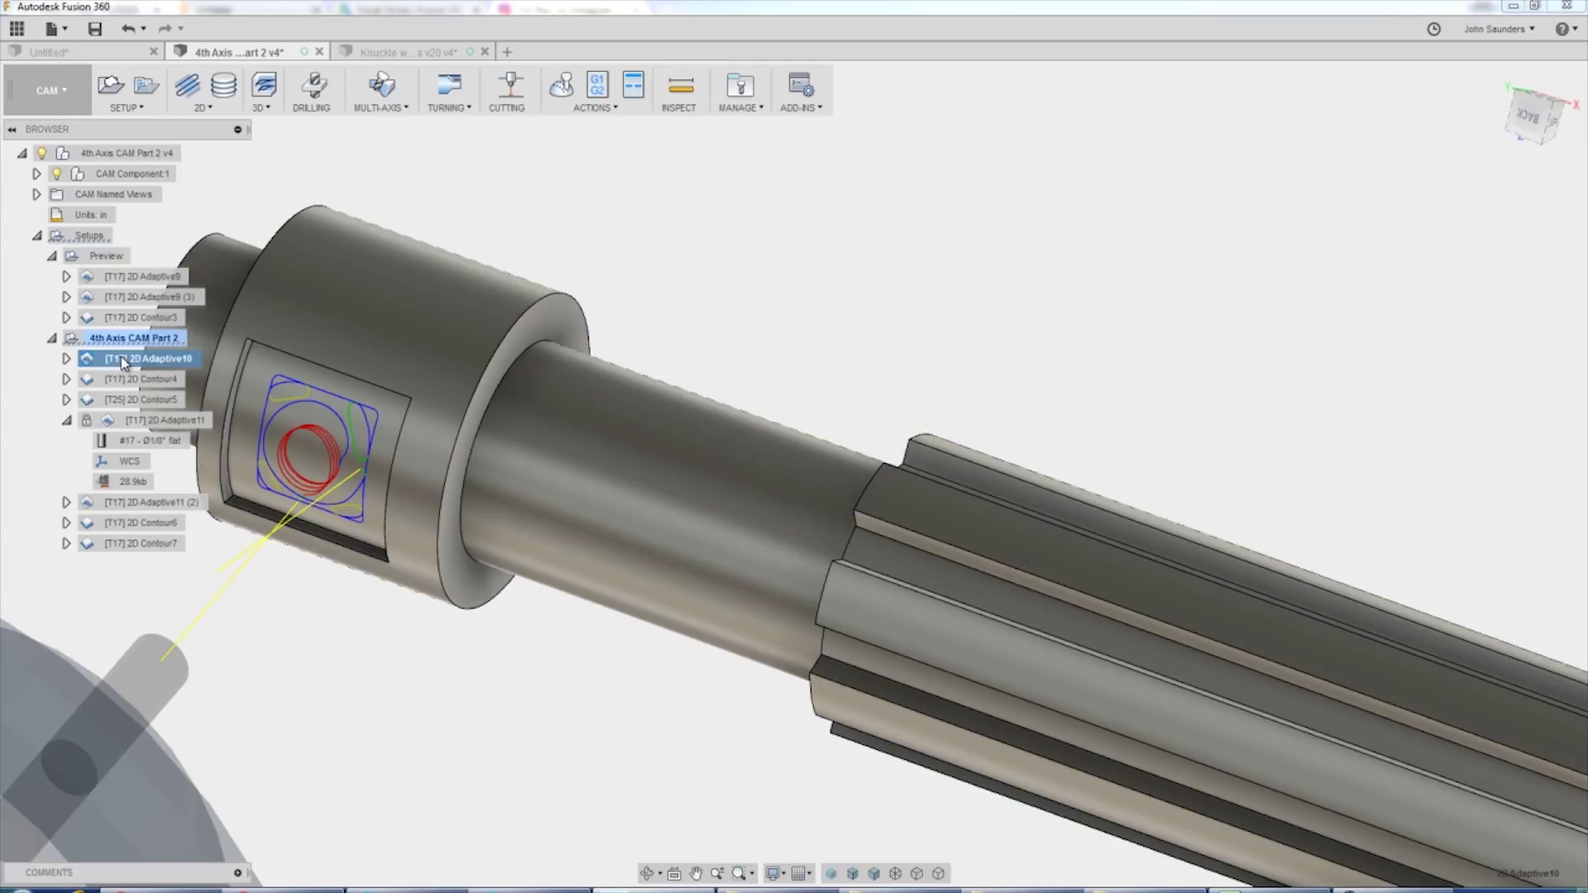
{"action": "left_click", "coordinate": [142, 543], "text": "shift"}
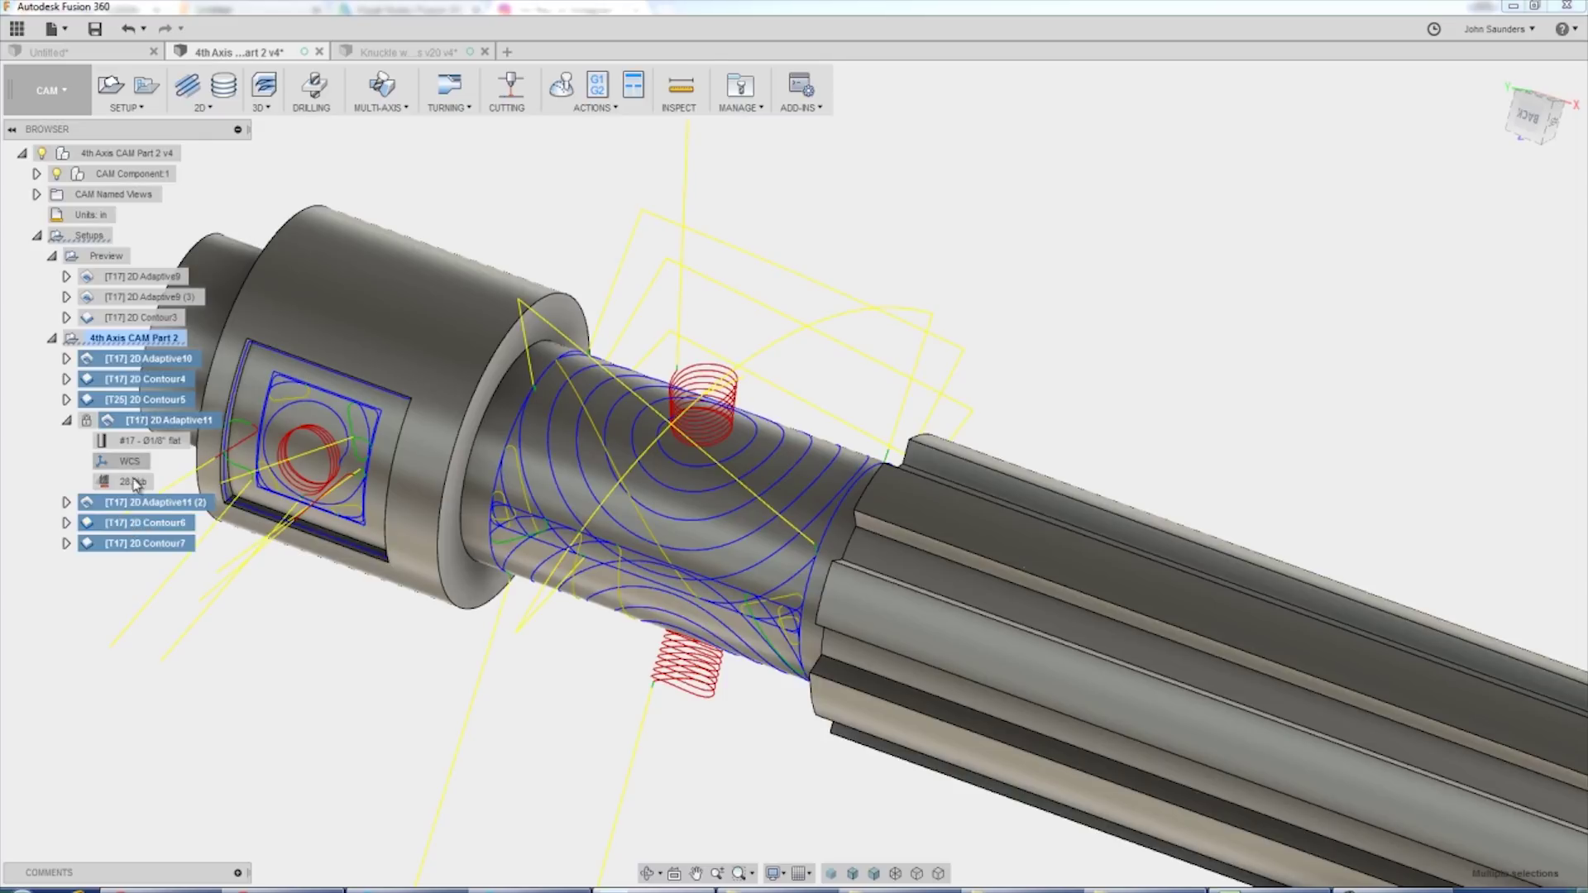
{"action": "left_click", "coordinate": [219, 570]}
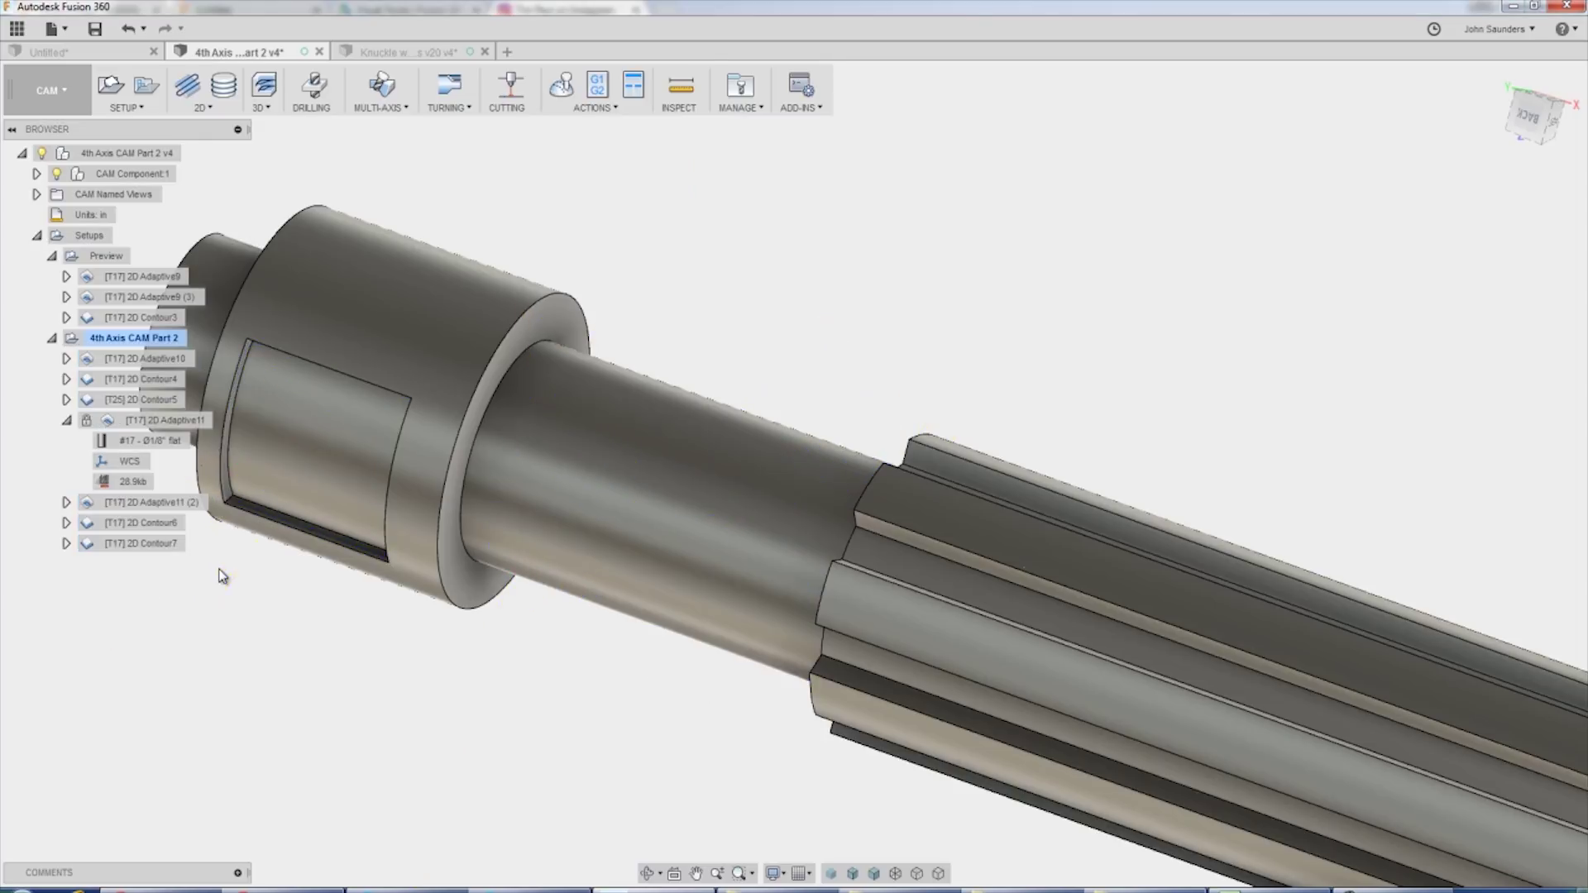
Open Compare and Edit for all operations from 2D Adaptive10 through 2D Contour7 and filter the parameters by "coola".
{"action": "left_click", "coordinate": [162, 361]}
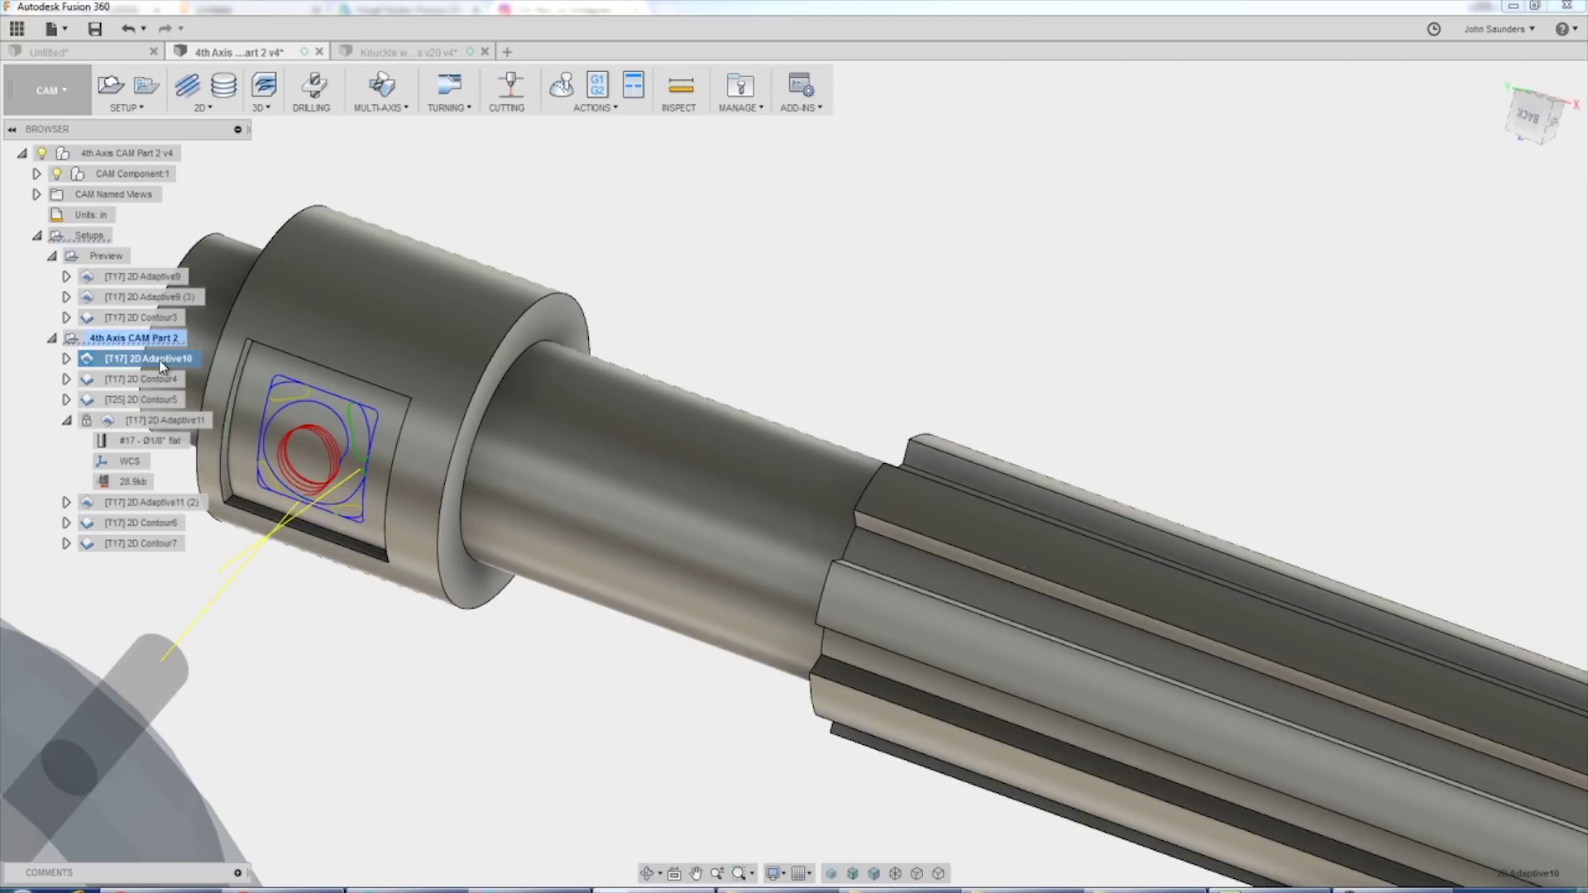
{"action": "key", "text": "shift"}
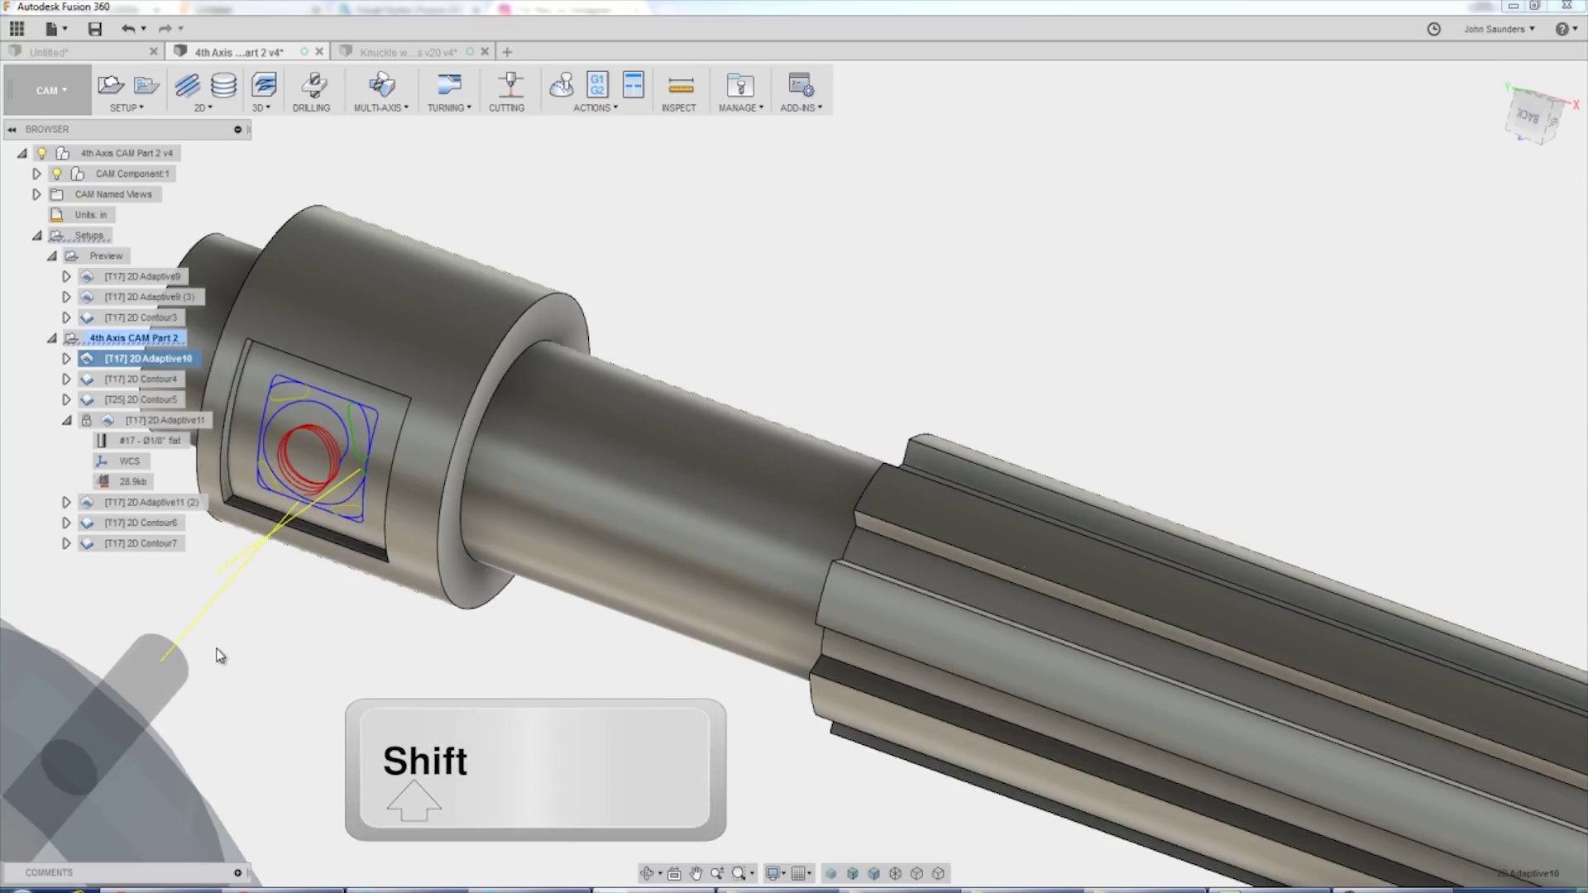
{"action": "left_click", "coordinate": [149, 546], "text": "shift"}
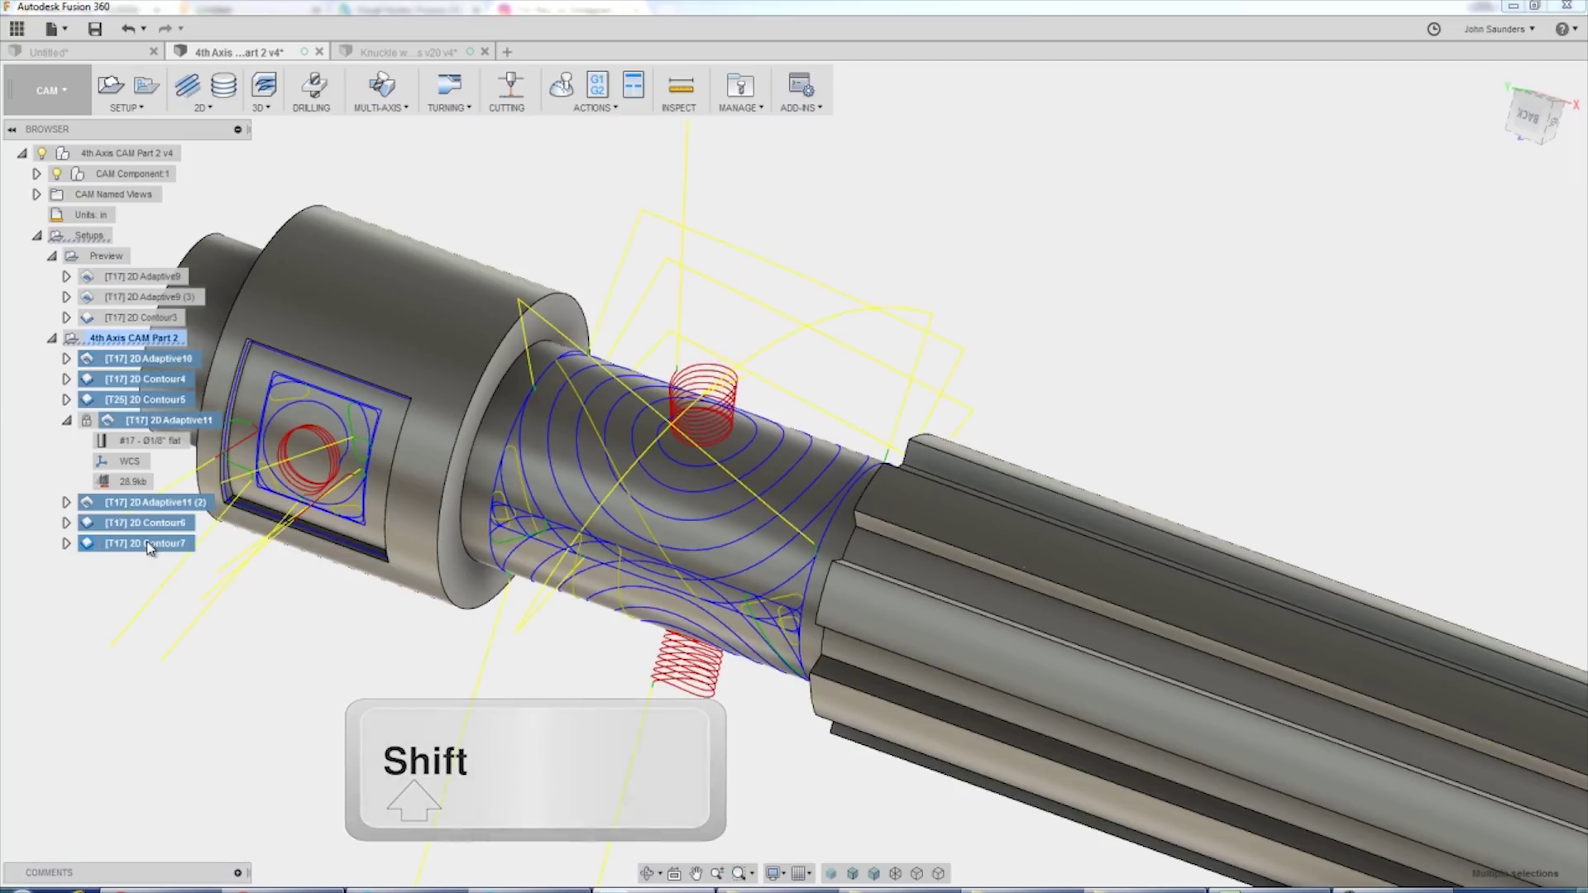
{"action": "right_click", "coordinate": [149, 546]}
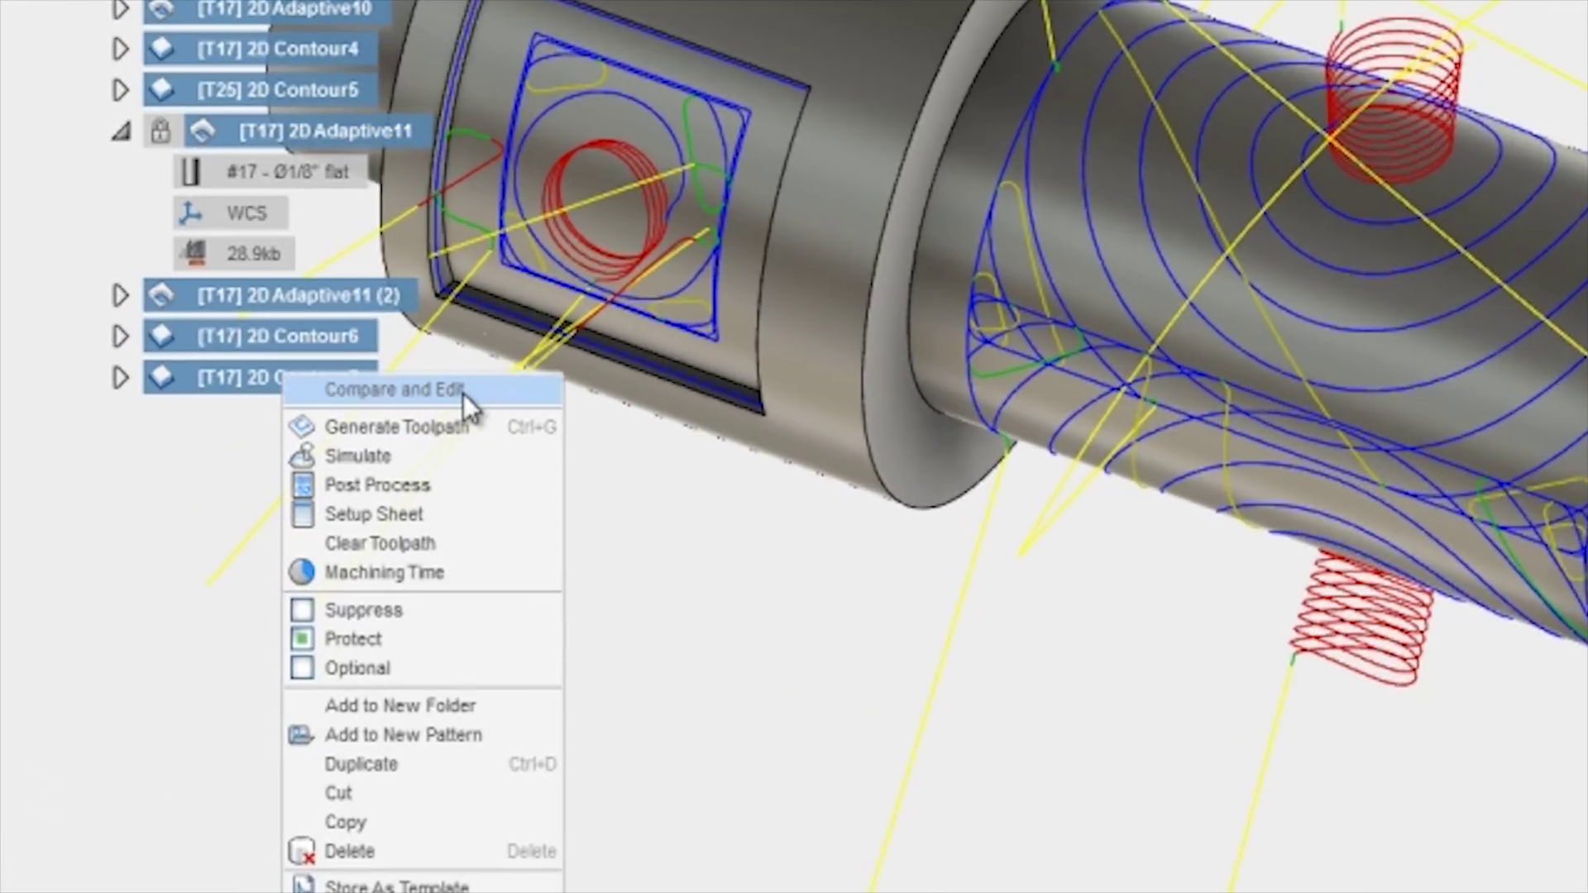
{"action": "left_click", "coordinate": [234, 550]}
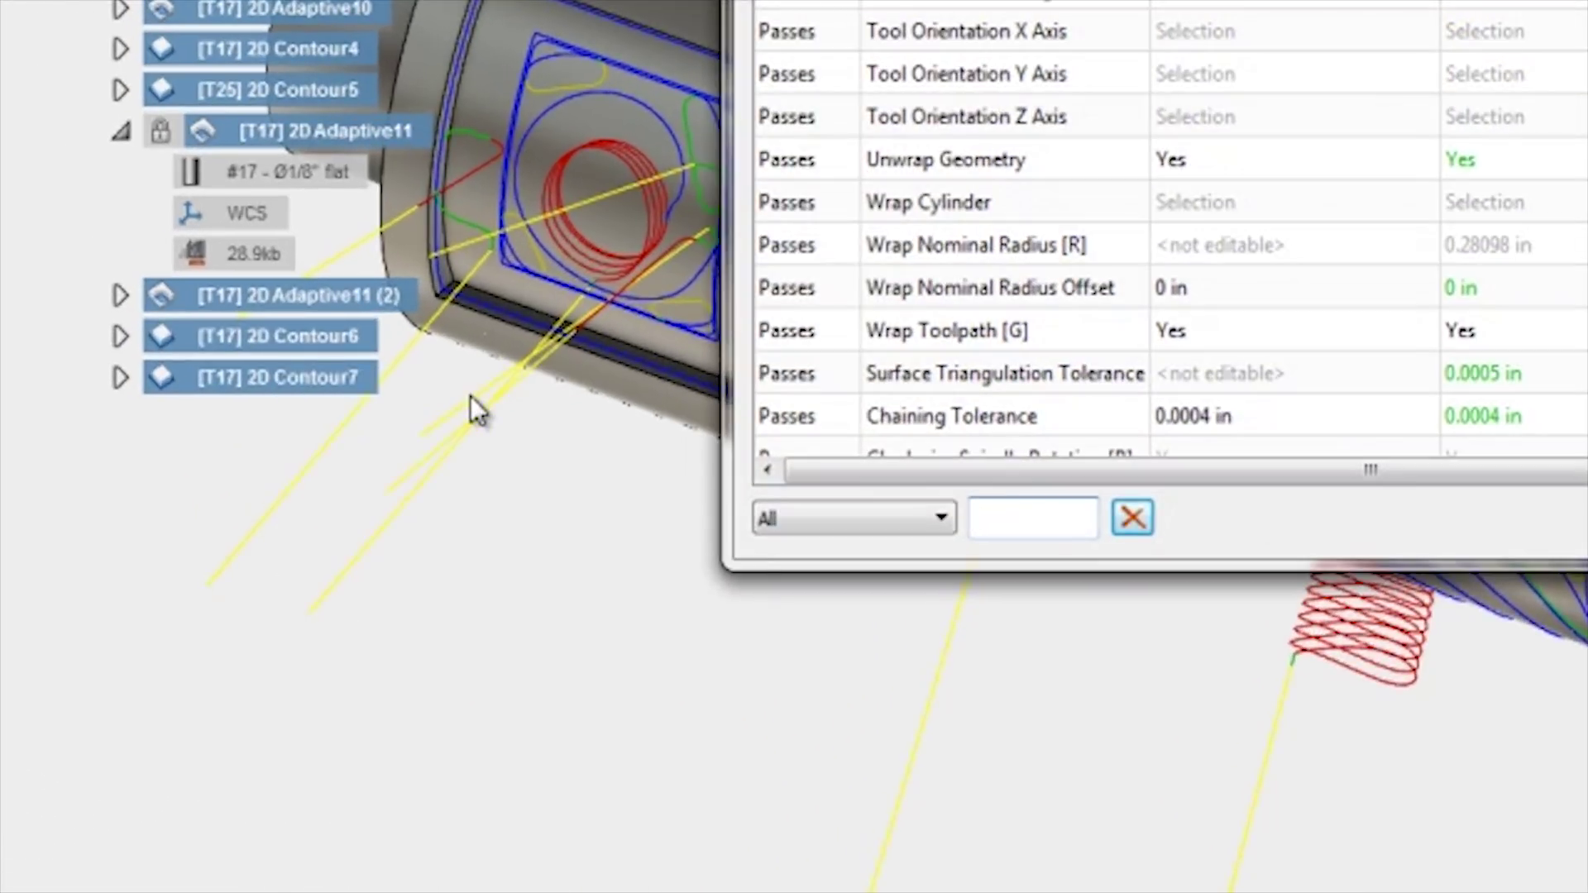
{"action": "type", "text": "coola"}
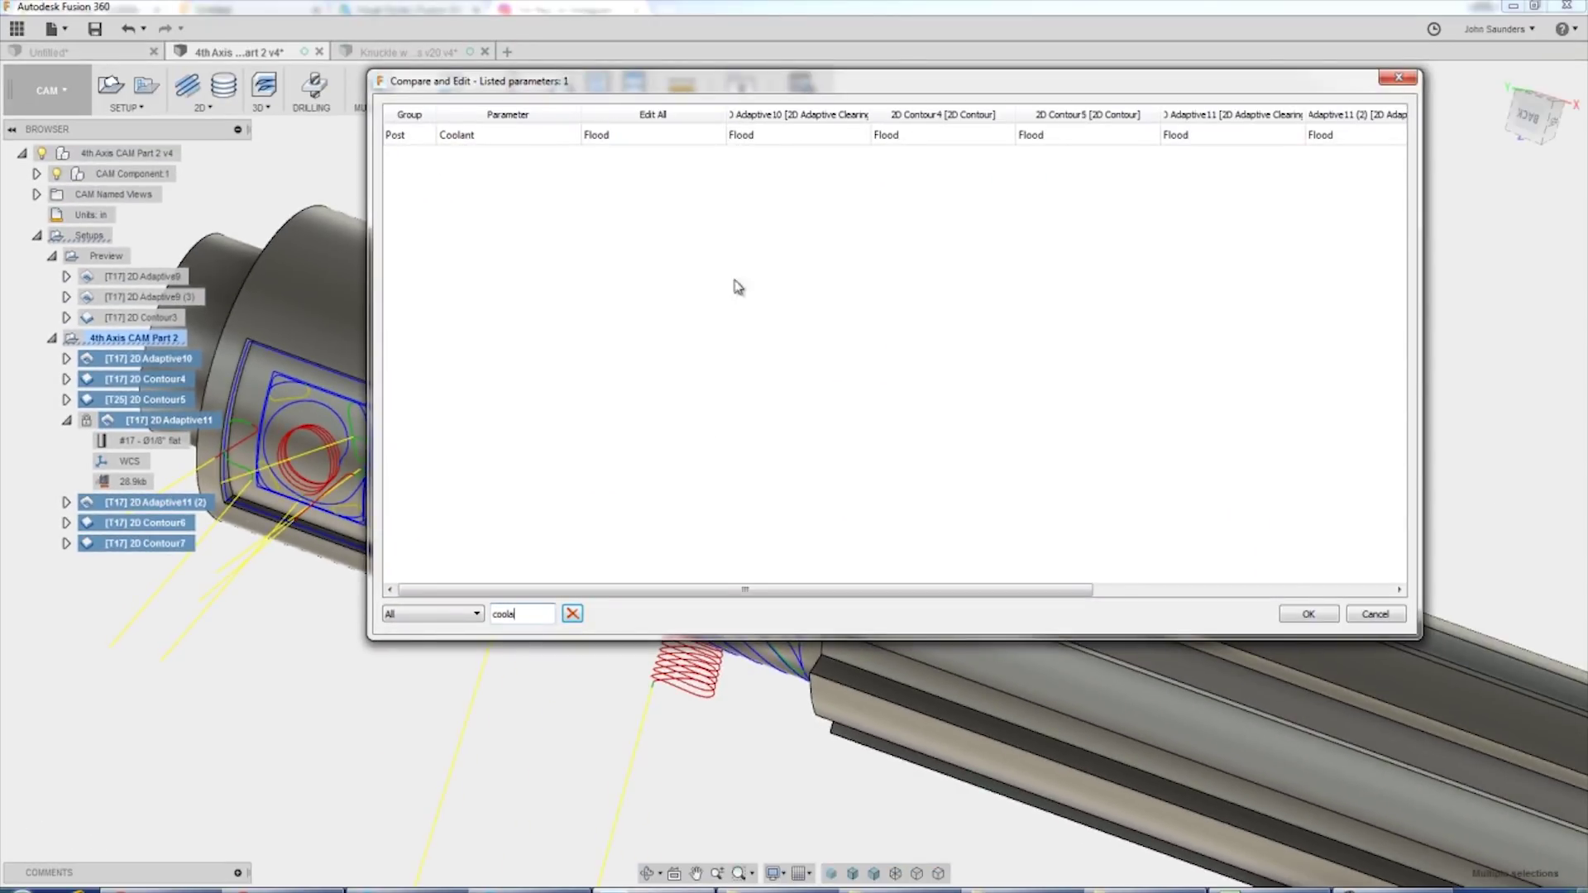
Try setting Coolant to Air for all selected operations at once, and discard the change.
{"action": "left_click", "coordinate": [713, 137]}
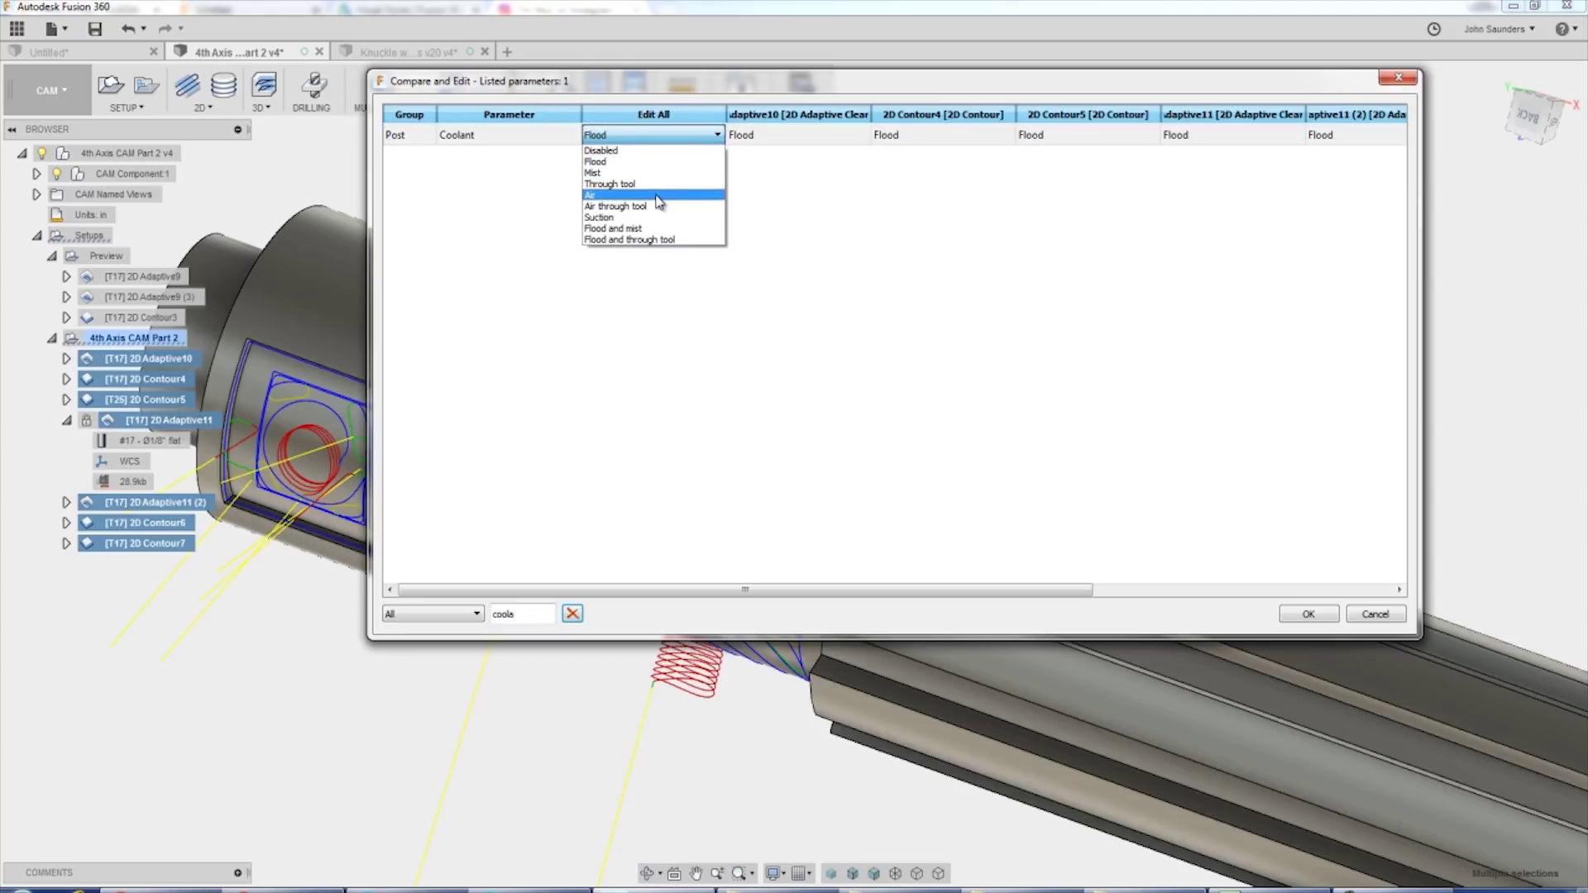
{"action": "left_click", "coordinate": [659, 199]}
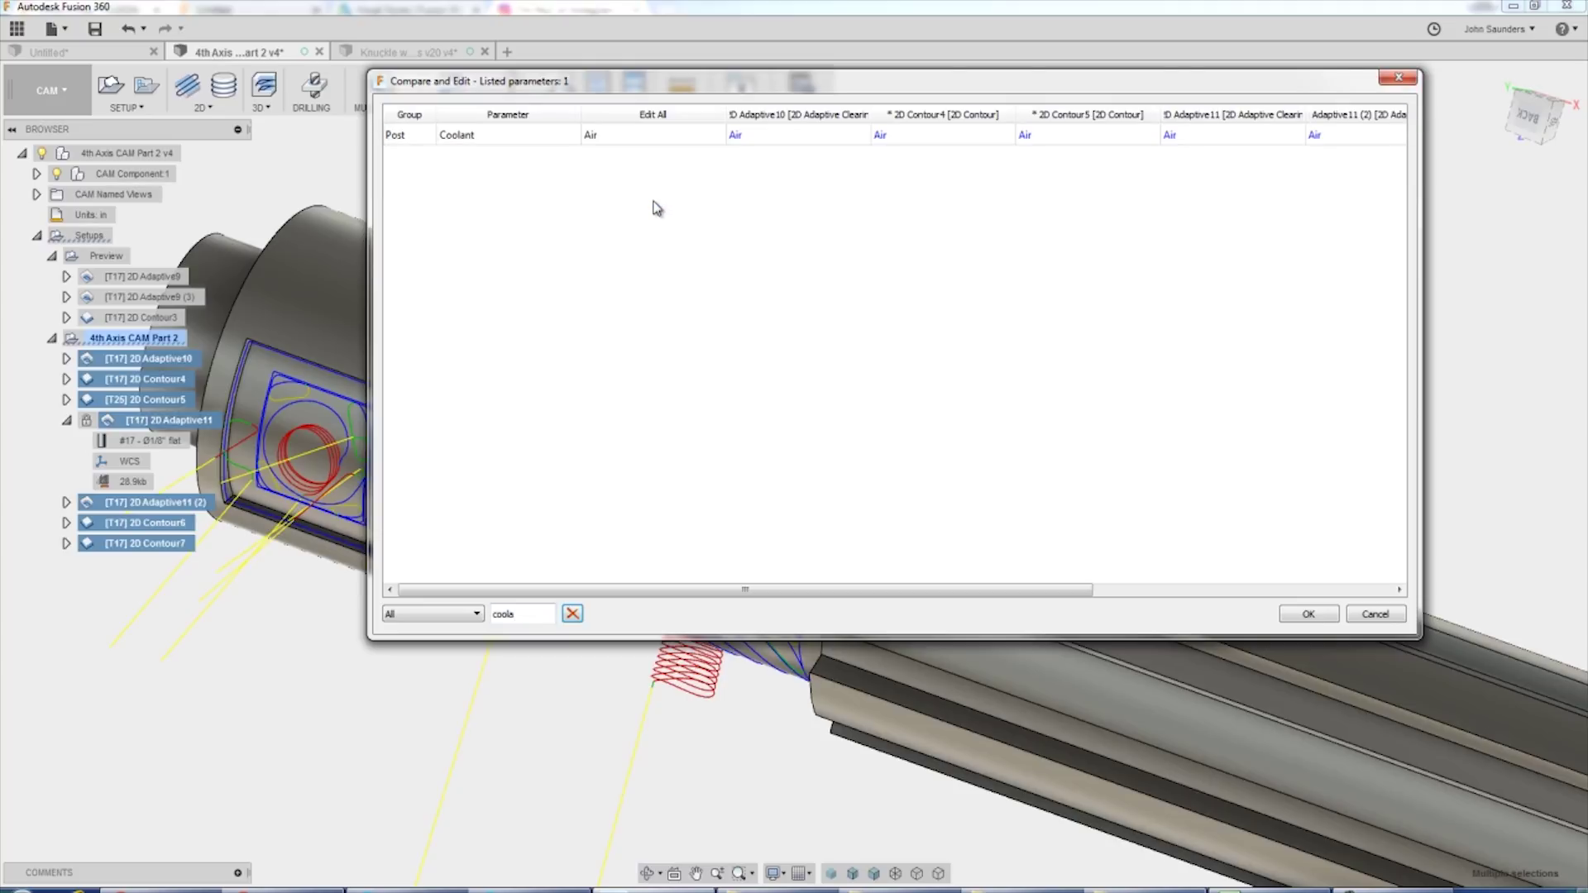
{"action": "left_click", "coordinate": [1377, 614]}
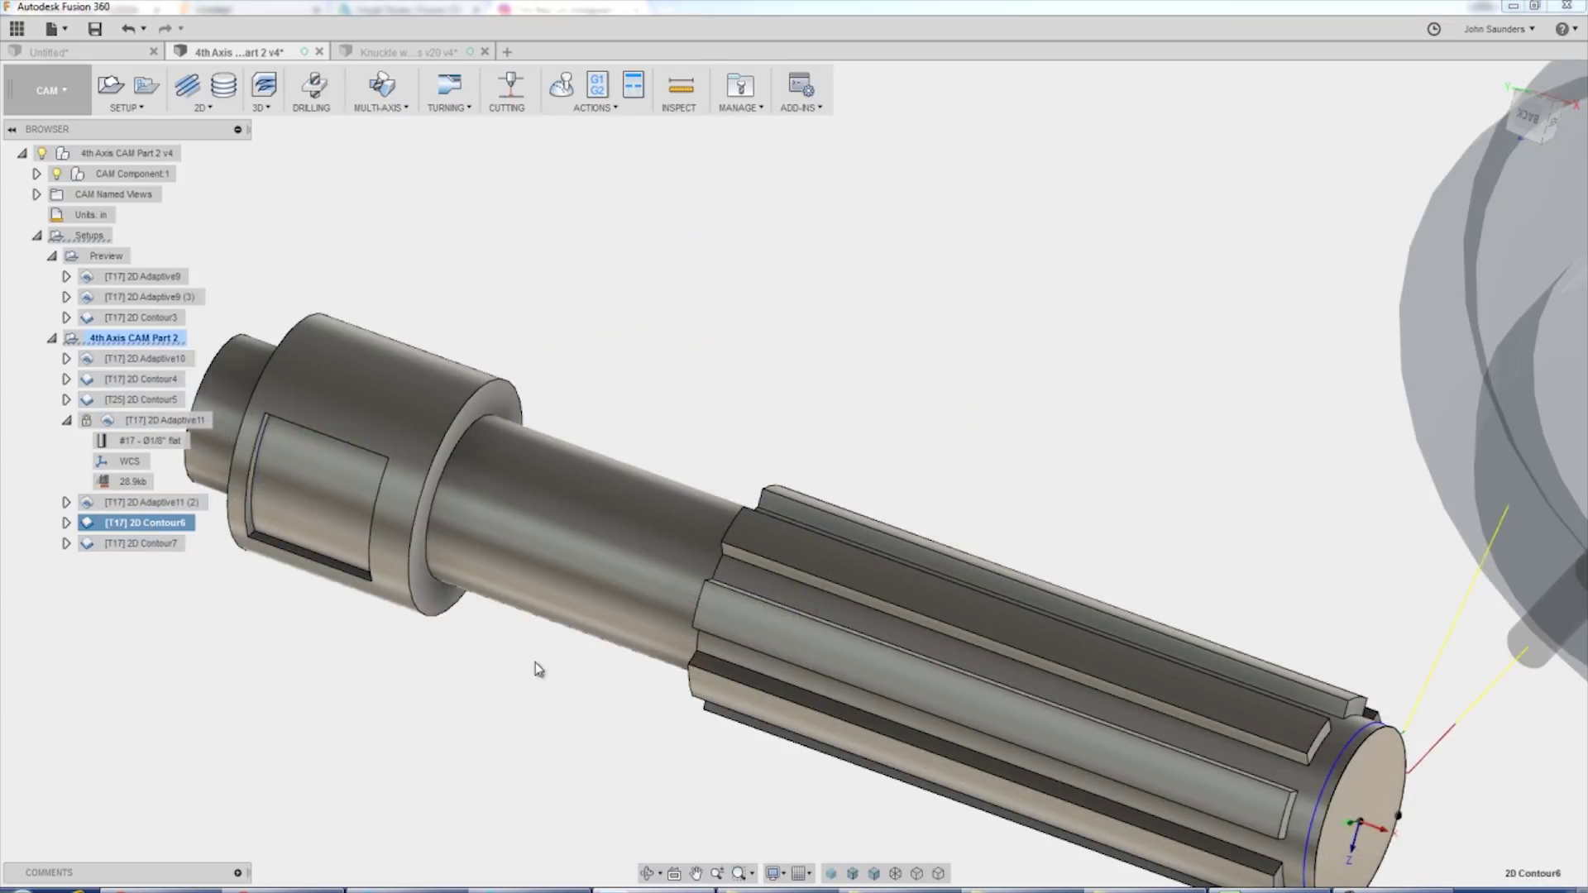
Display the toolpath of 2D Contour7, followed by that of 2D Adaptive11.
{"action": "left_click", "coordinate": [136, 544]}
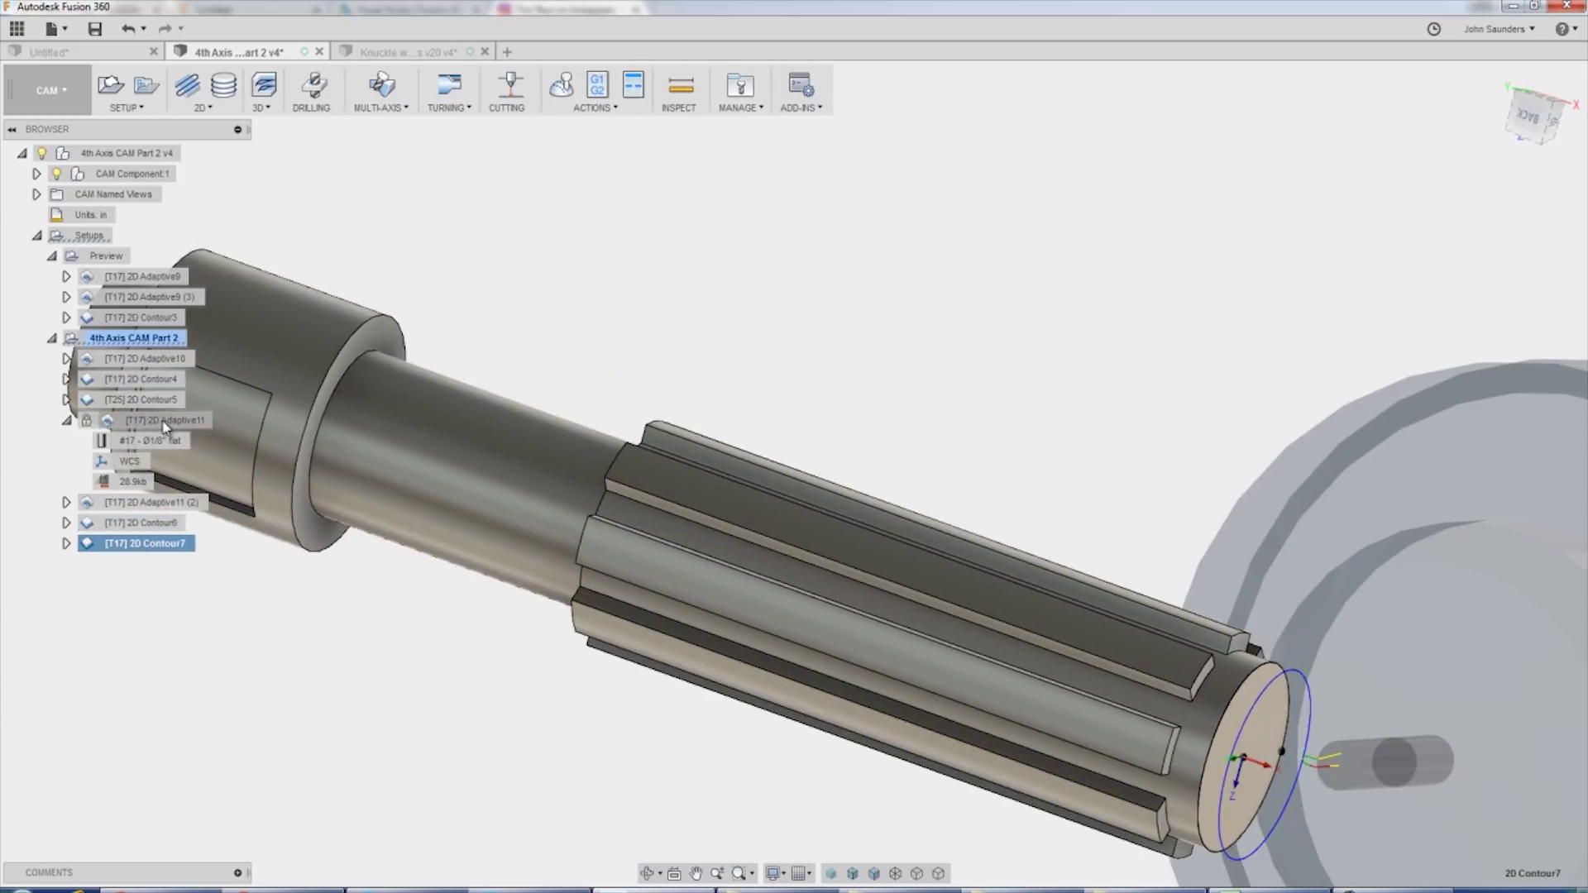
{"action": "left_click", "coordinate": [165, 422]}
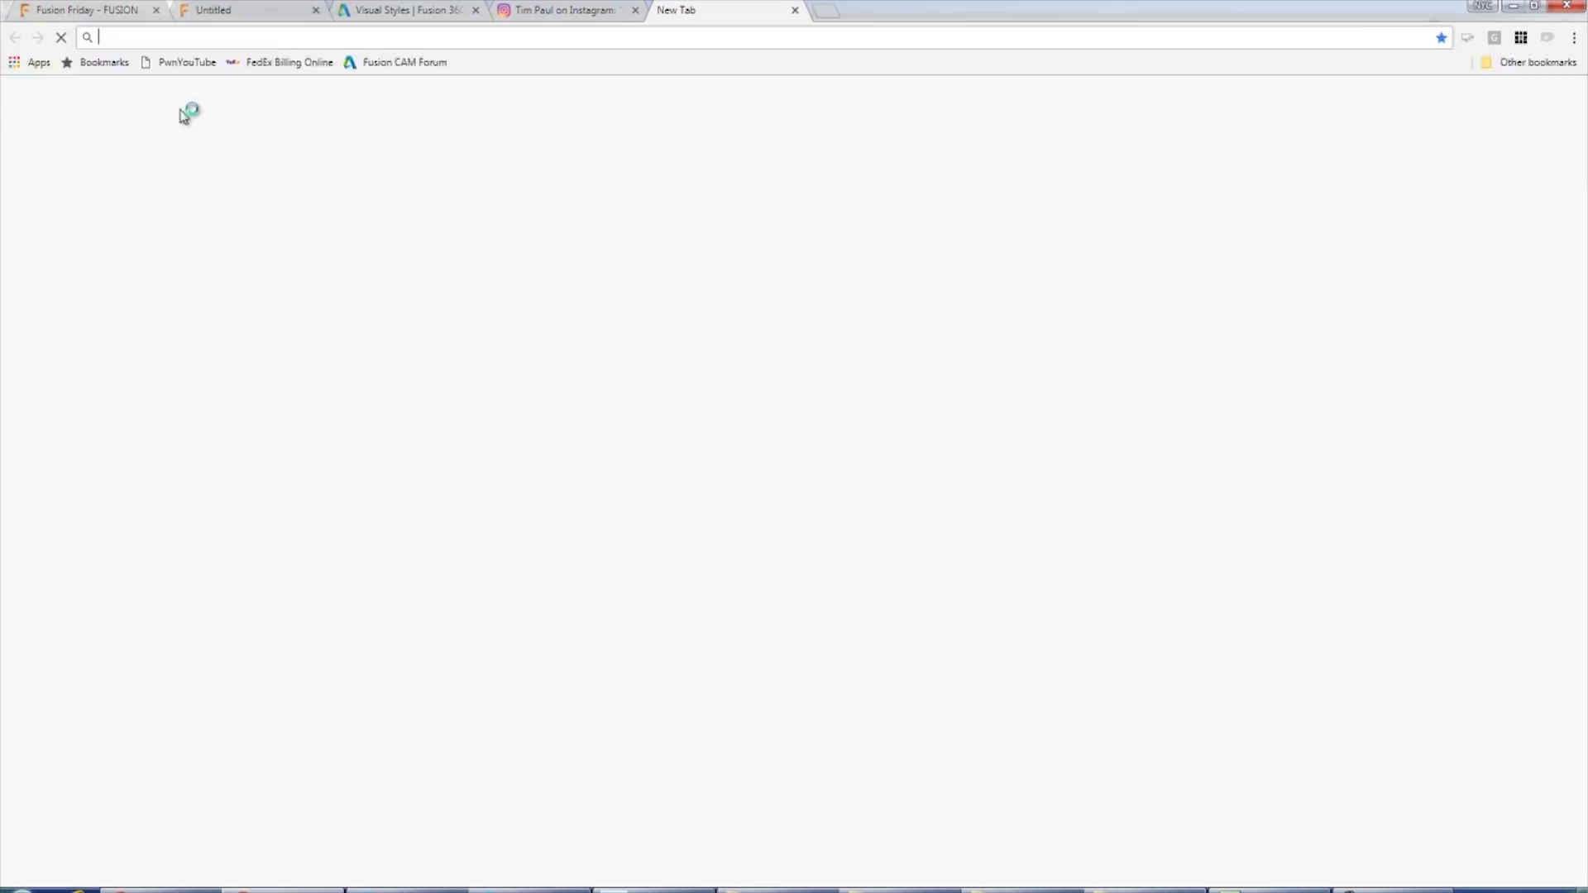
In the web browser, search google.com for "fusion 360 app store" and open the Autodesk App Store page for Fusion 360.
{"action": "type", "text": "google.com"}
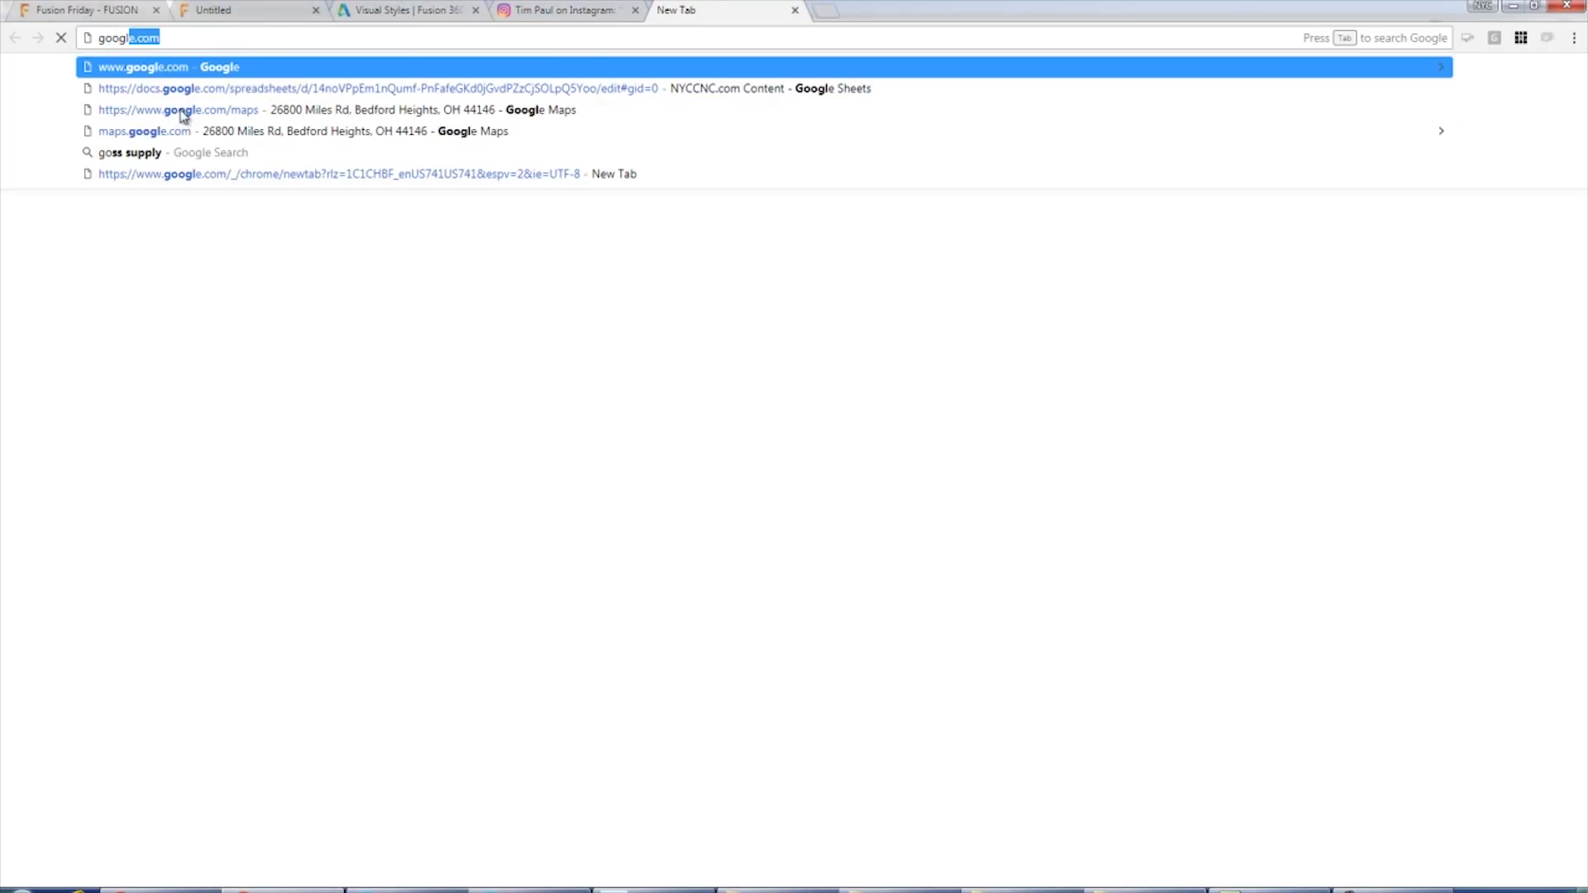
{"action": "key", "text": "Return"}
{"action": "type", "text": "fusion 360 app store"}
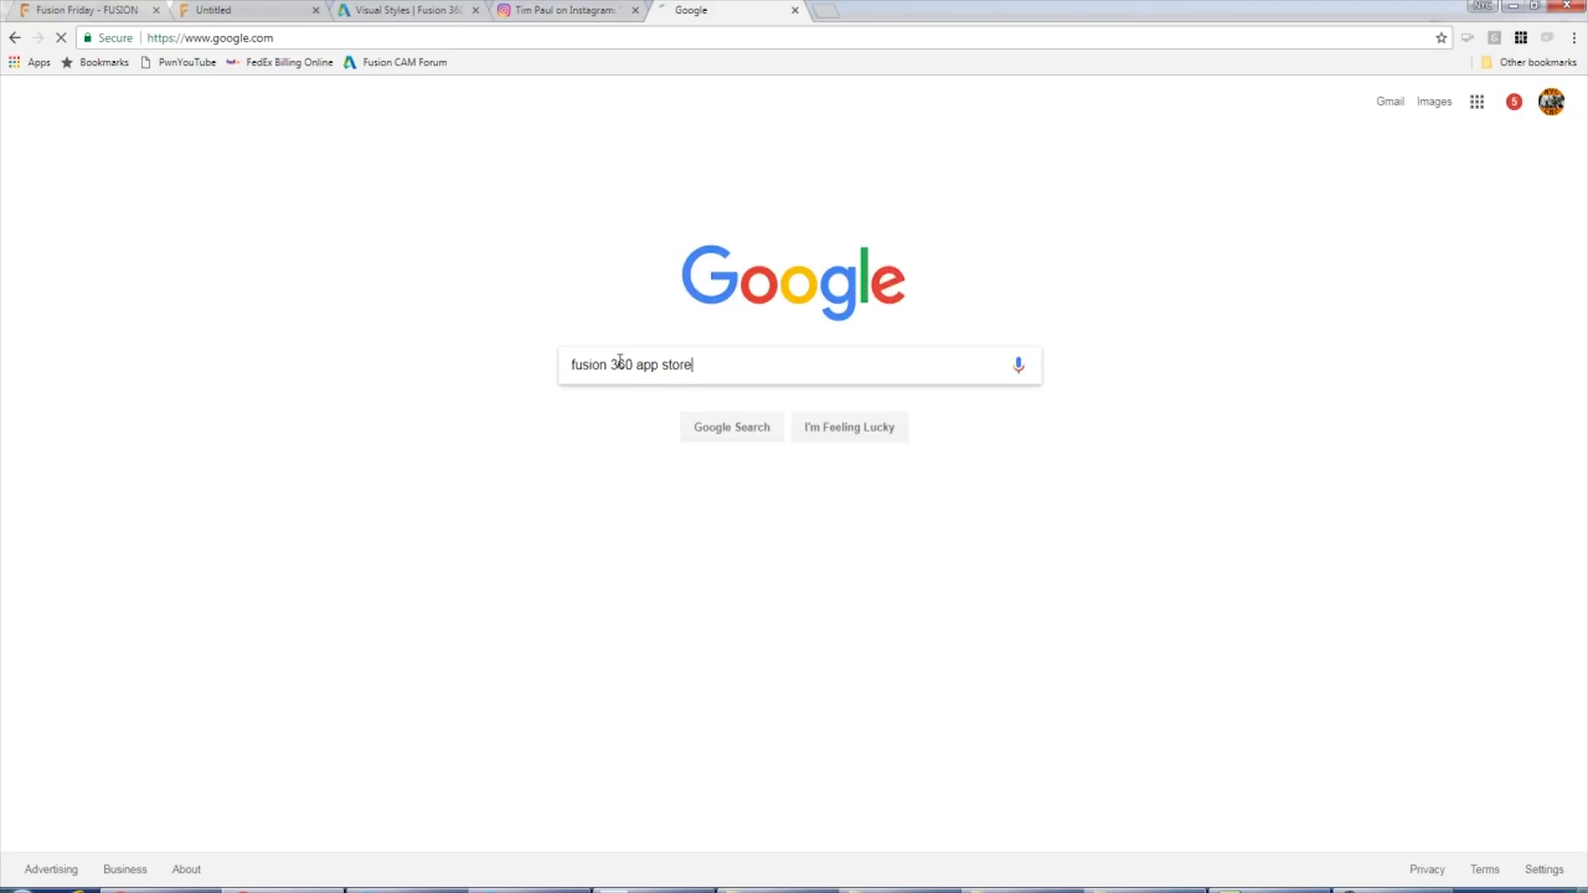
{"action": "key", "text": "Return"}
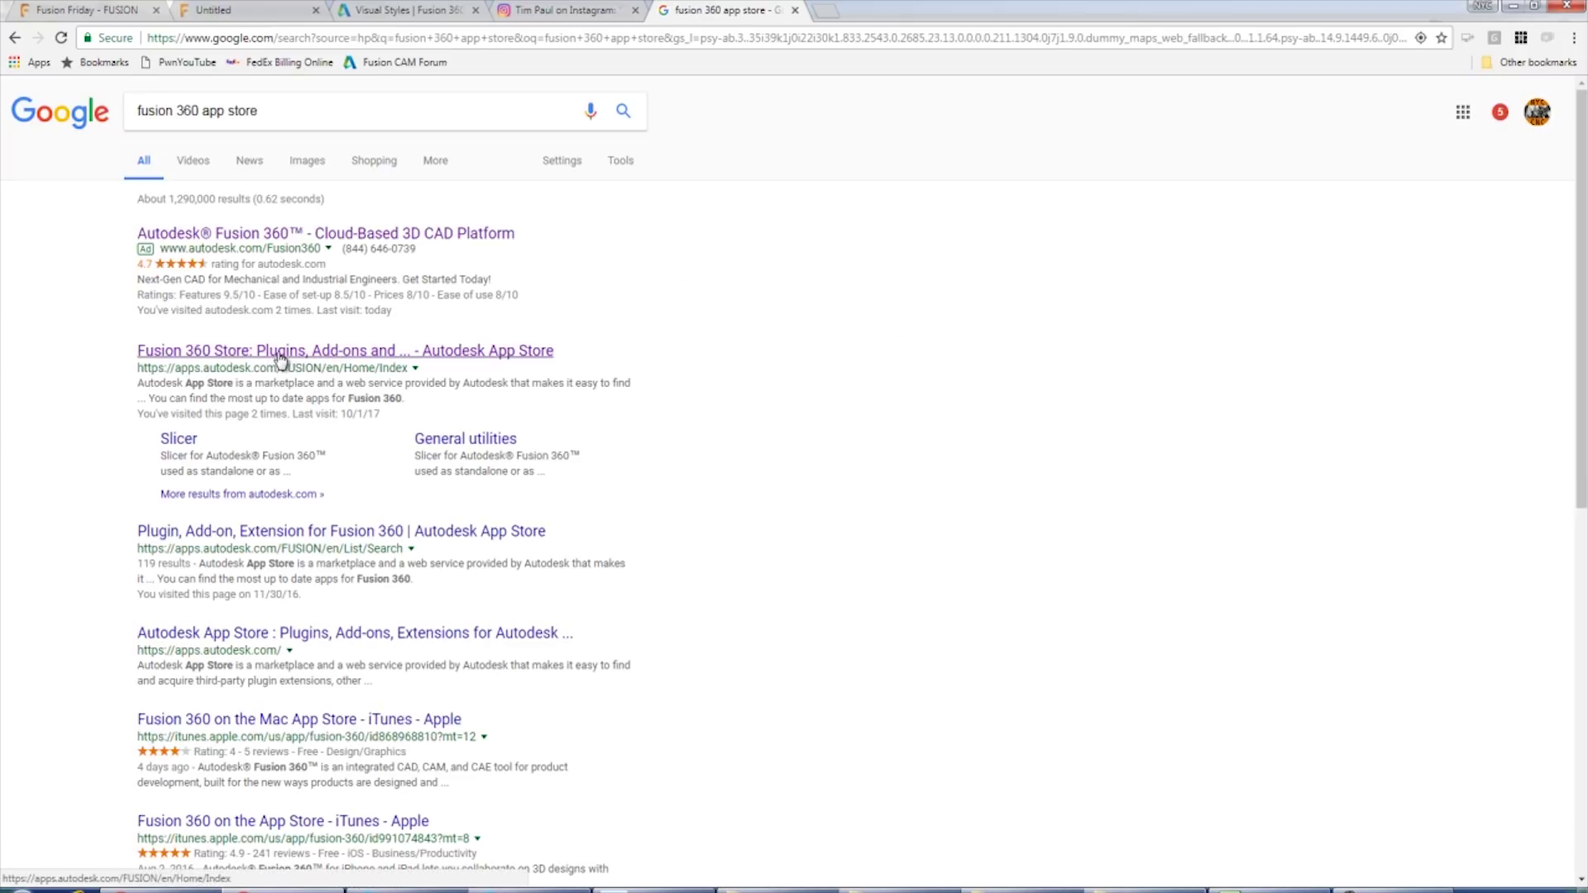
{"action": "left_click", "coordinate": [281, 354]}
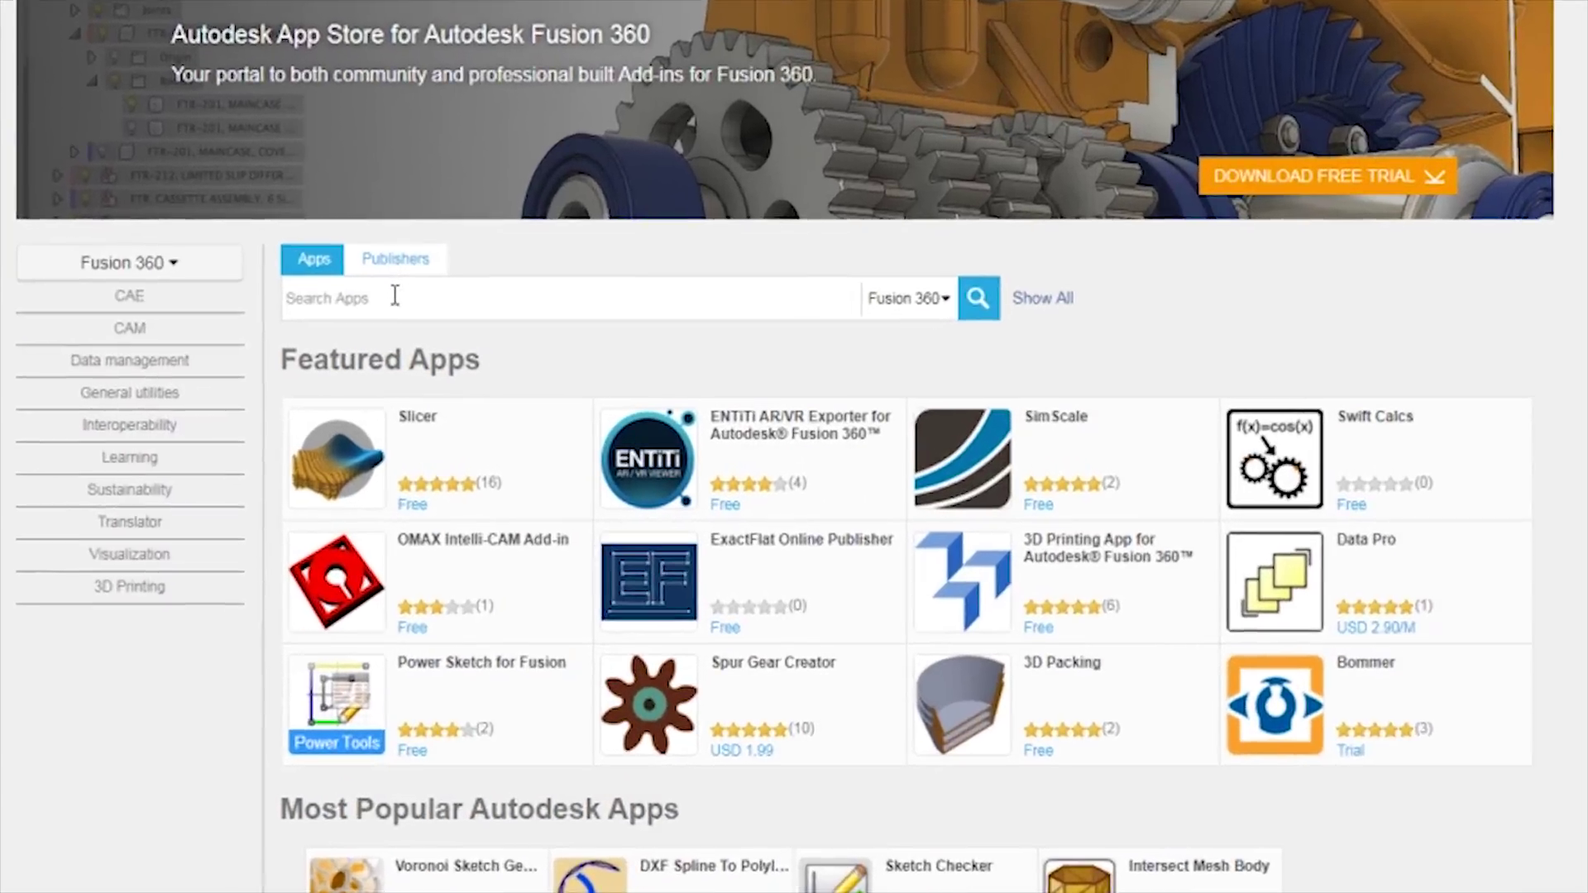
Search the Fusion 360 app store for "visual styles".
{"action": "left_click", "coordinate": [396, 295]}
{"action": "type", "text": "visual styles"}
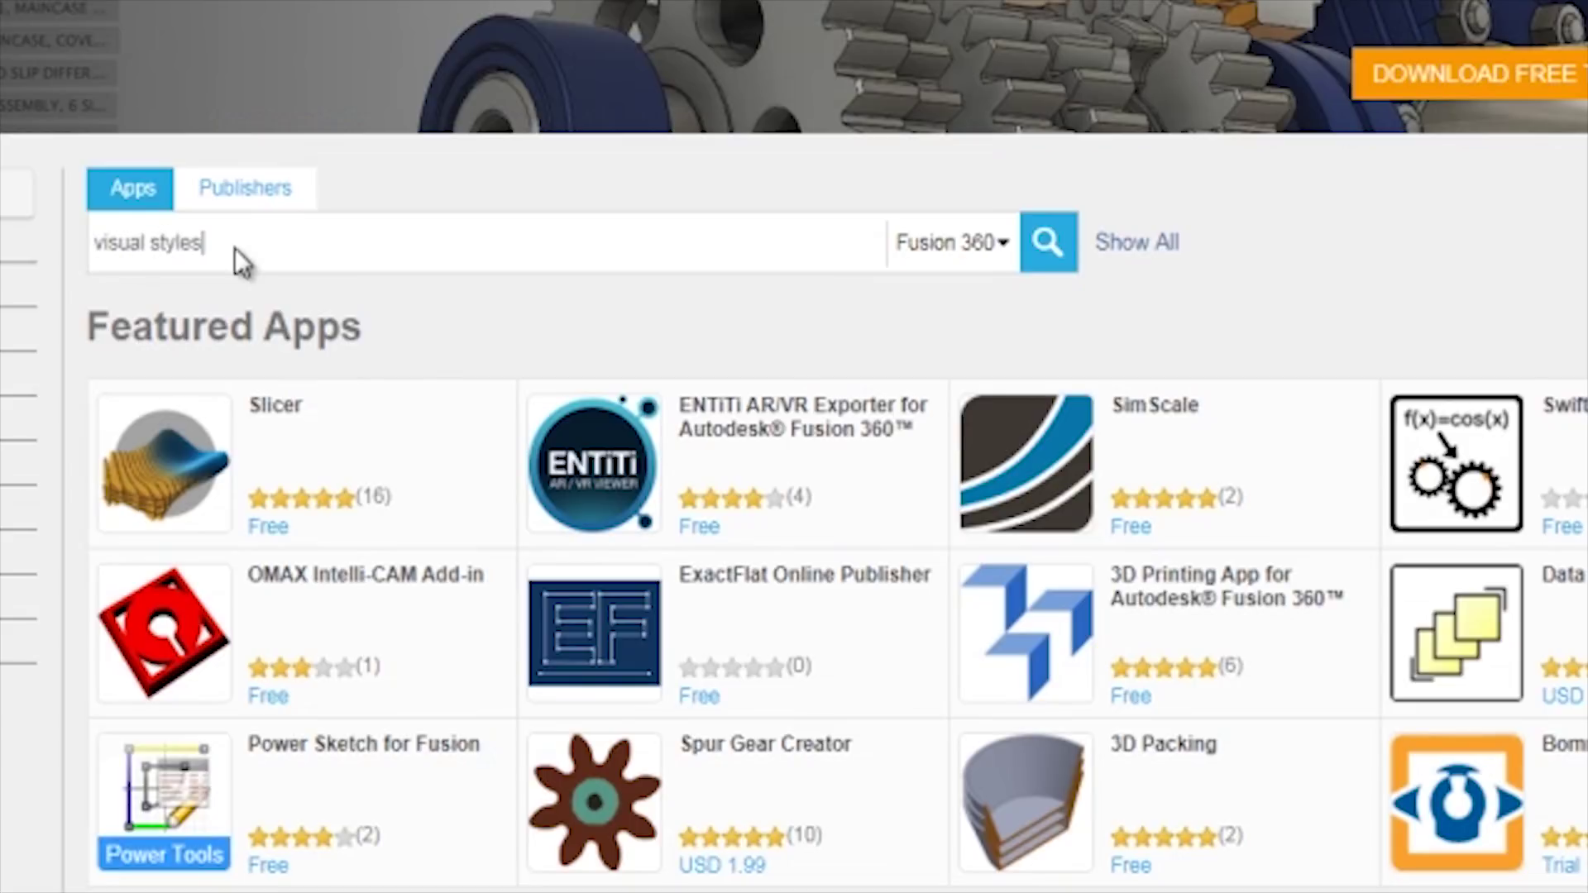
{"action": "key", "text": "Return"}
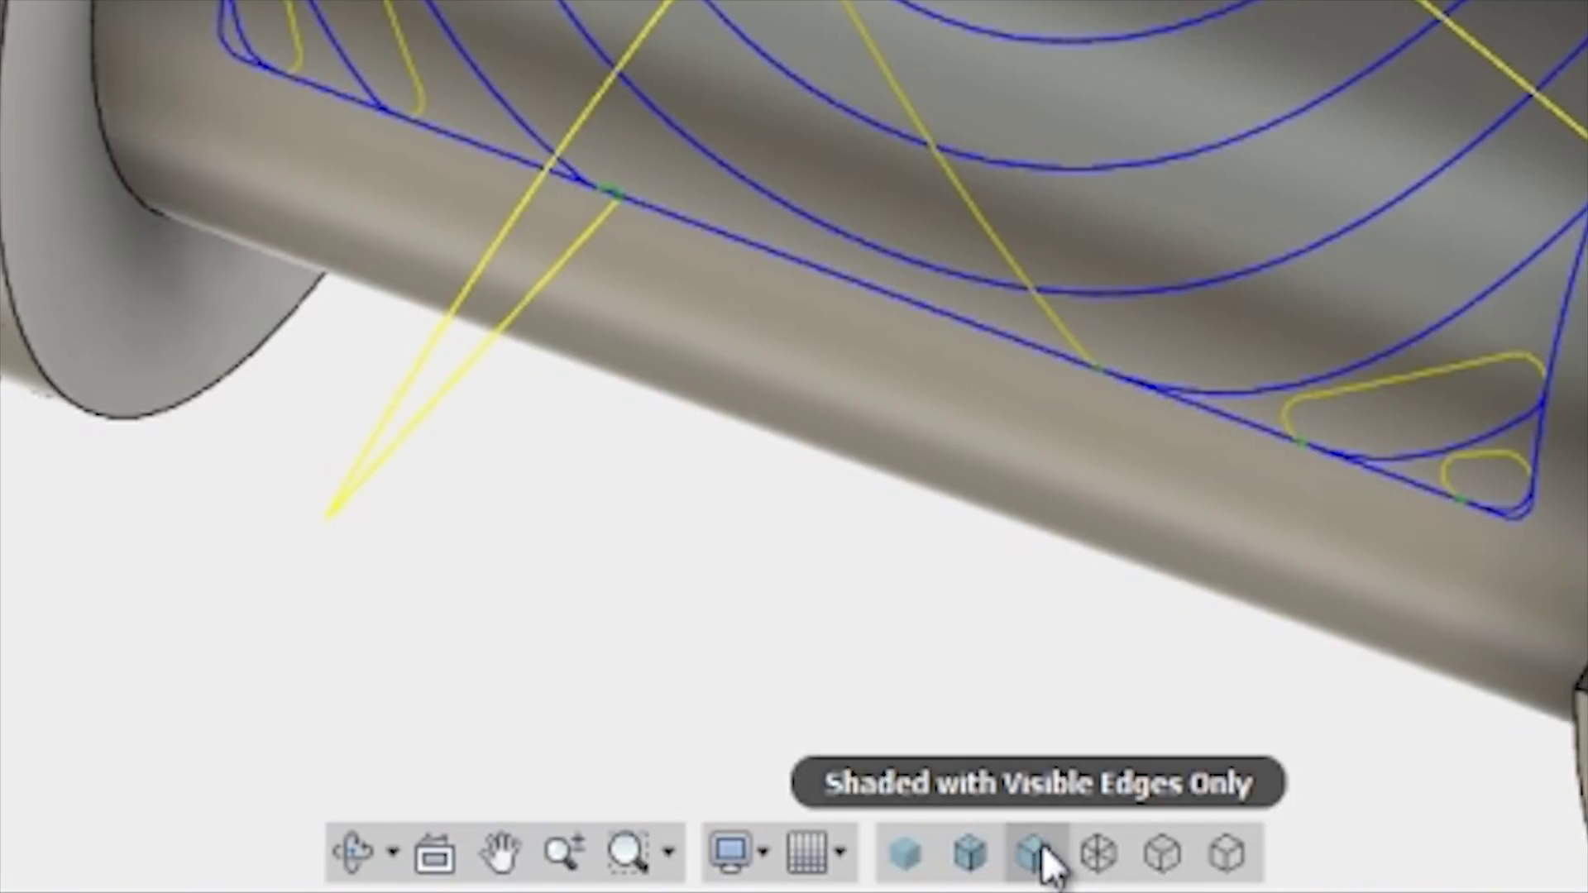
Switch back to Fusion 360 and display the part in the Wireframe visual style.
{"action": "left_click", "coordinate": [1096, 854]}
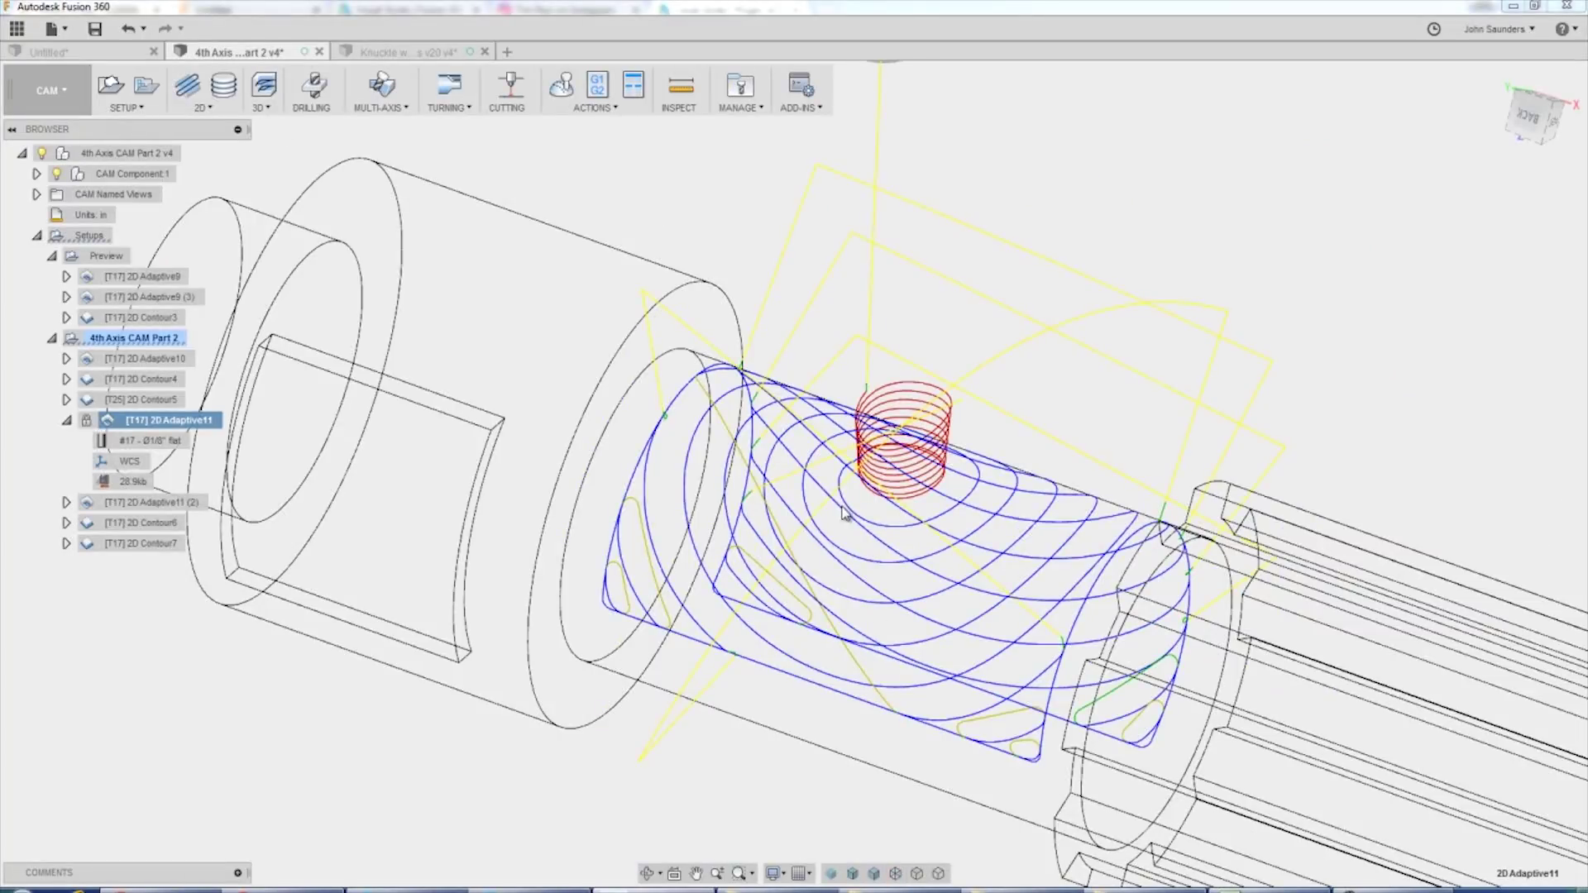
{"action": "middle_click_drag", "start_coordinate": [757, 522], "coordinate": [805, 493]}
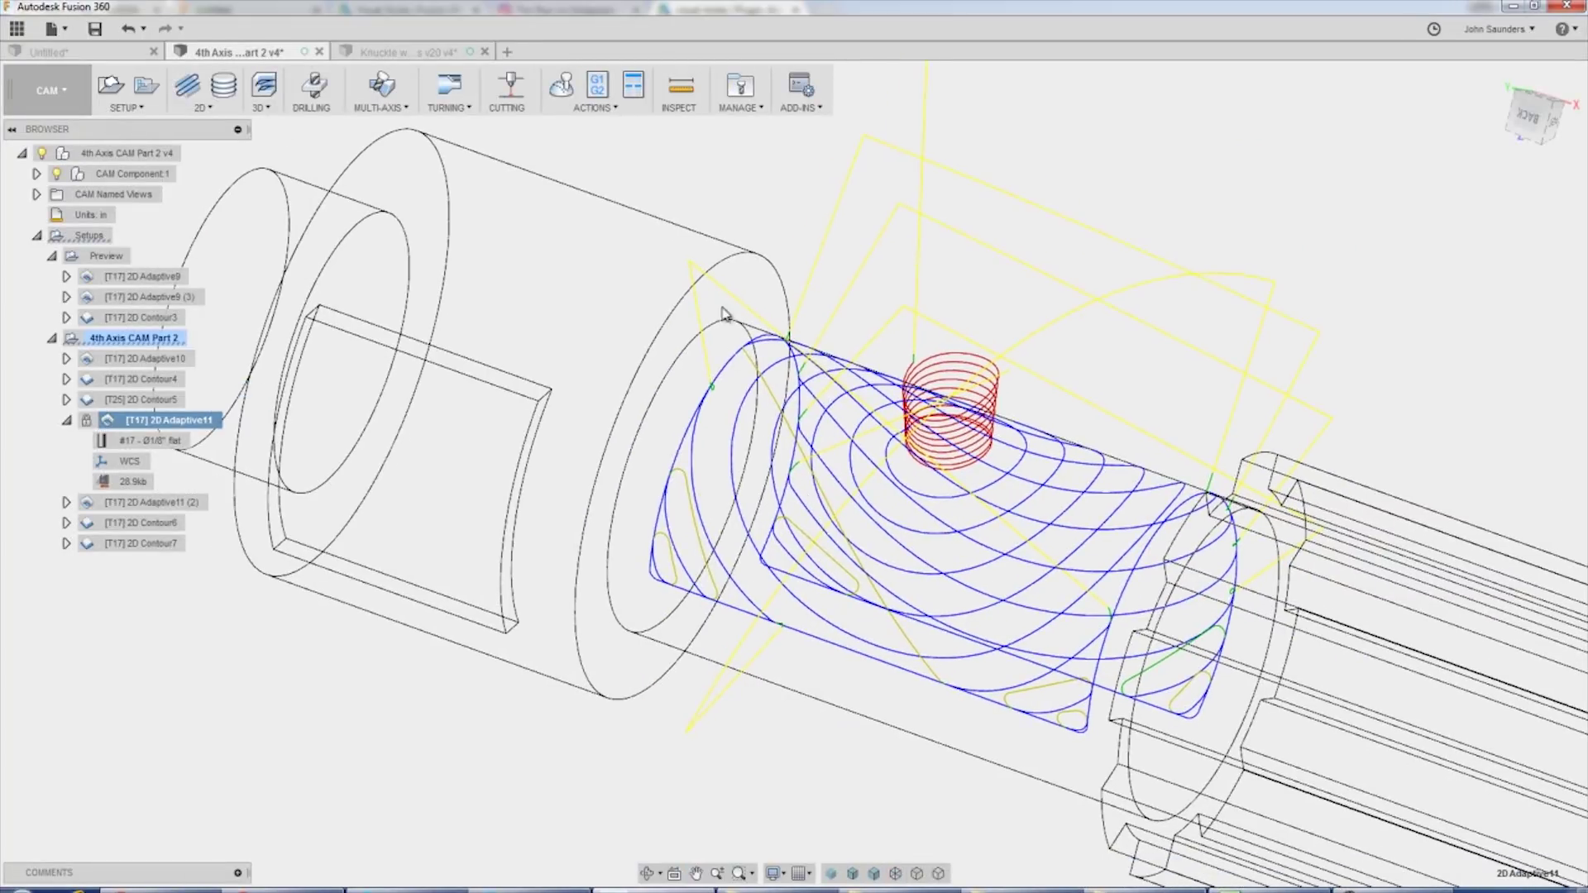
Simulate 2D Adaptive11 with the toolpath points shown and the tool display limited to the Flute.
{"action": "left_click", "coordinate": [562, 81]}
{"action": "left_click", "coordinate": [563, 85]}
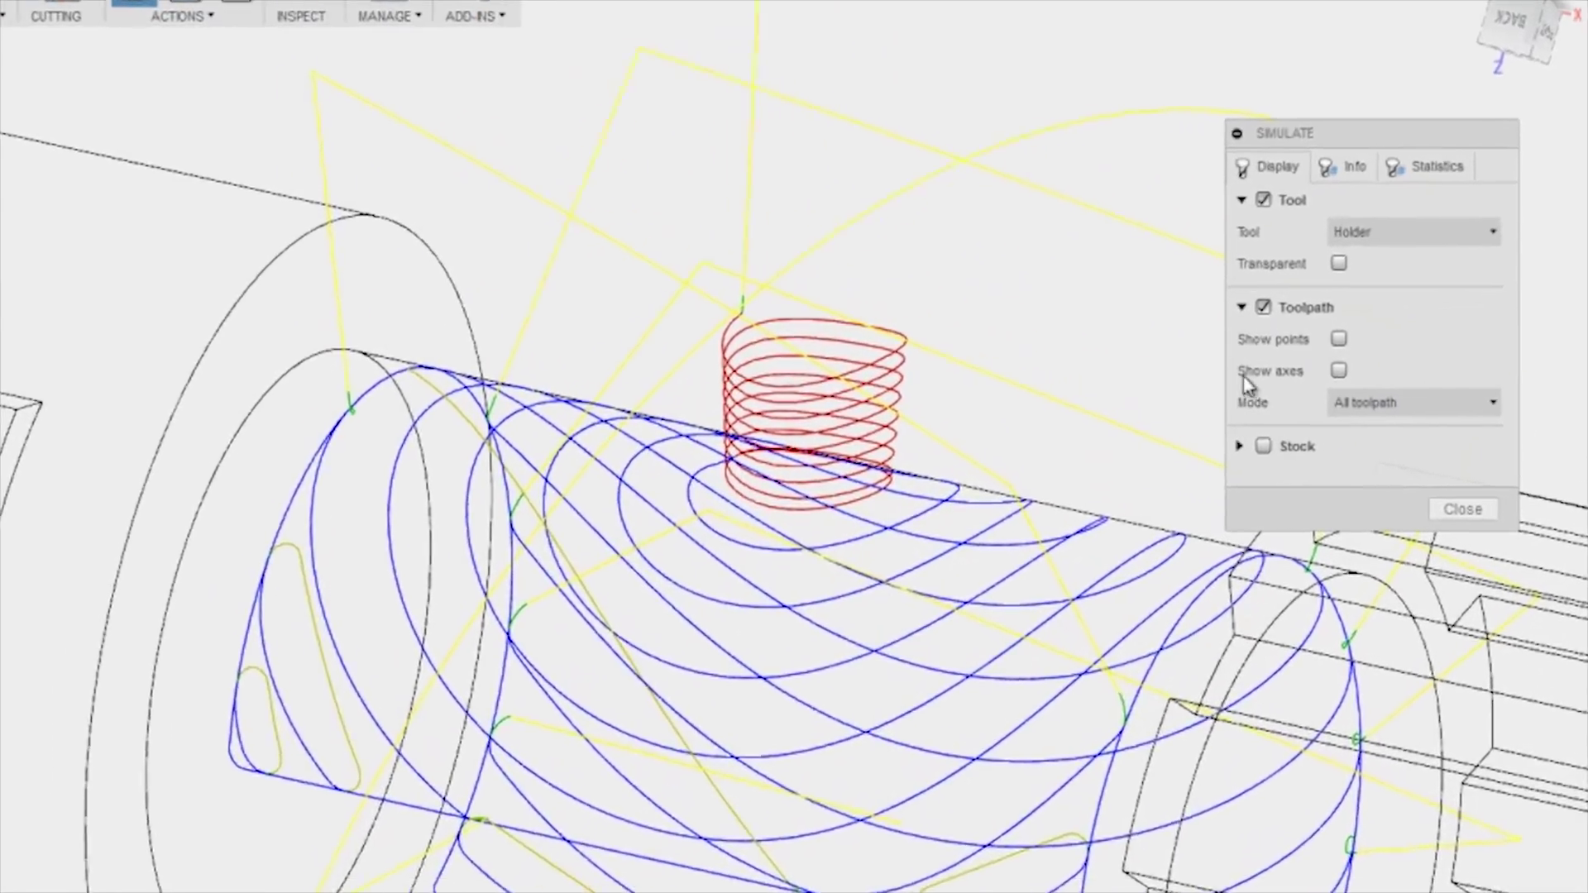
{"action": "left_click", "coordinate": [1265, 343]}
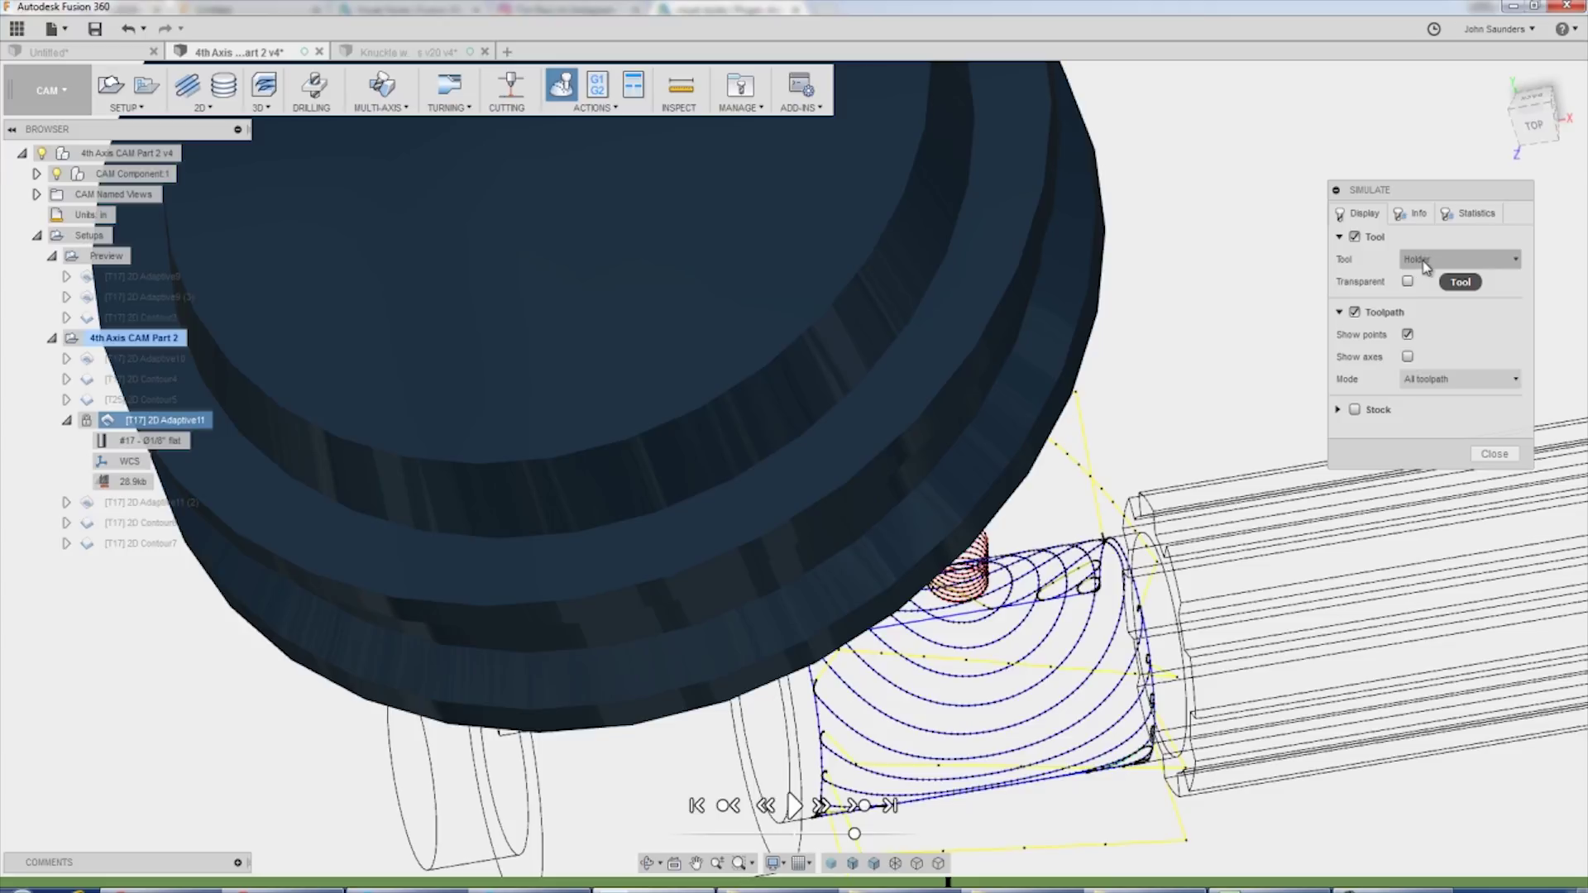
{"action": "left_click", "coordinate": [1441, 262]}
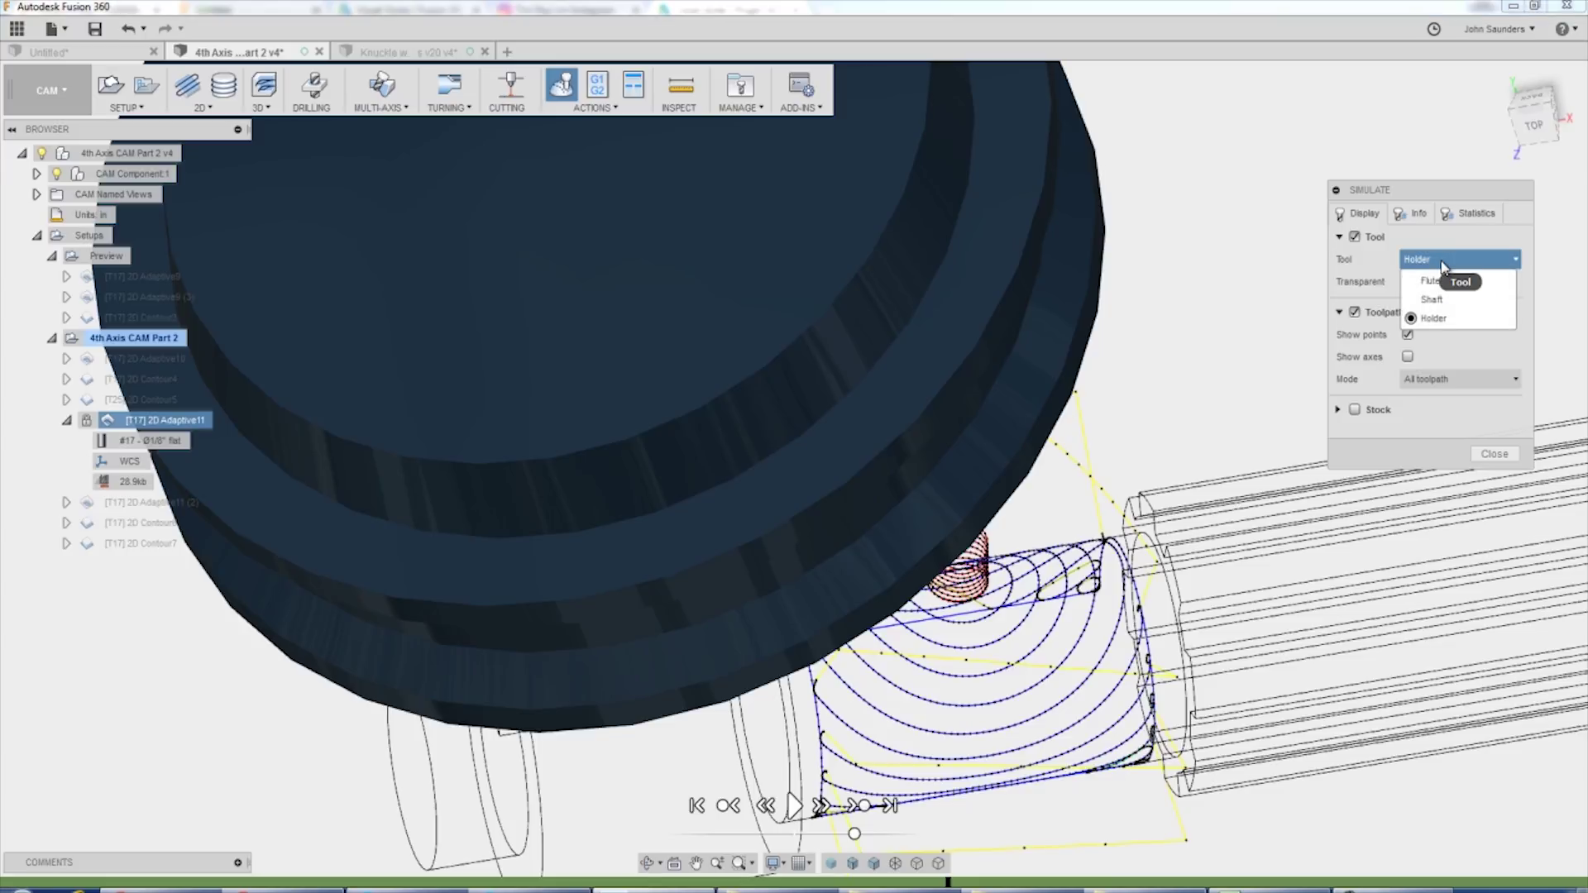
{"action": "left_click", "coordinate": [1444, 283]}
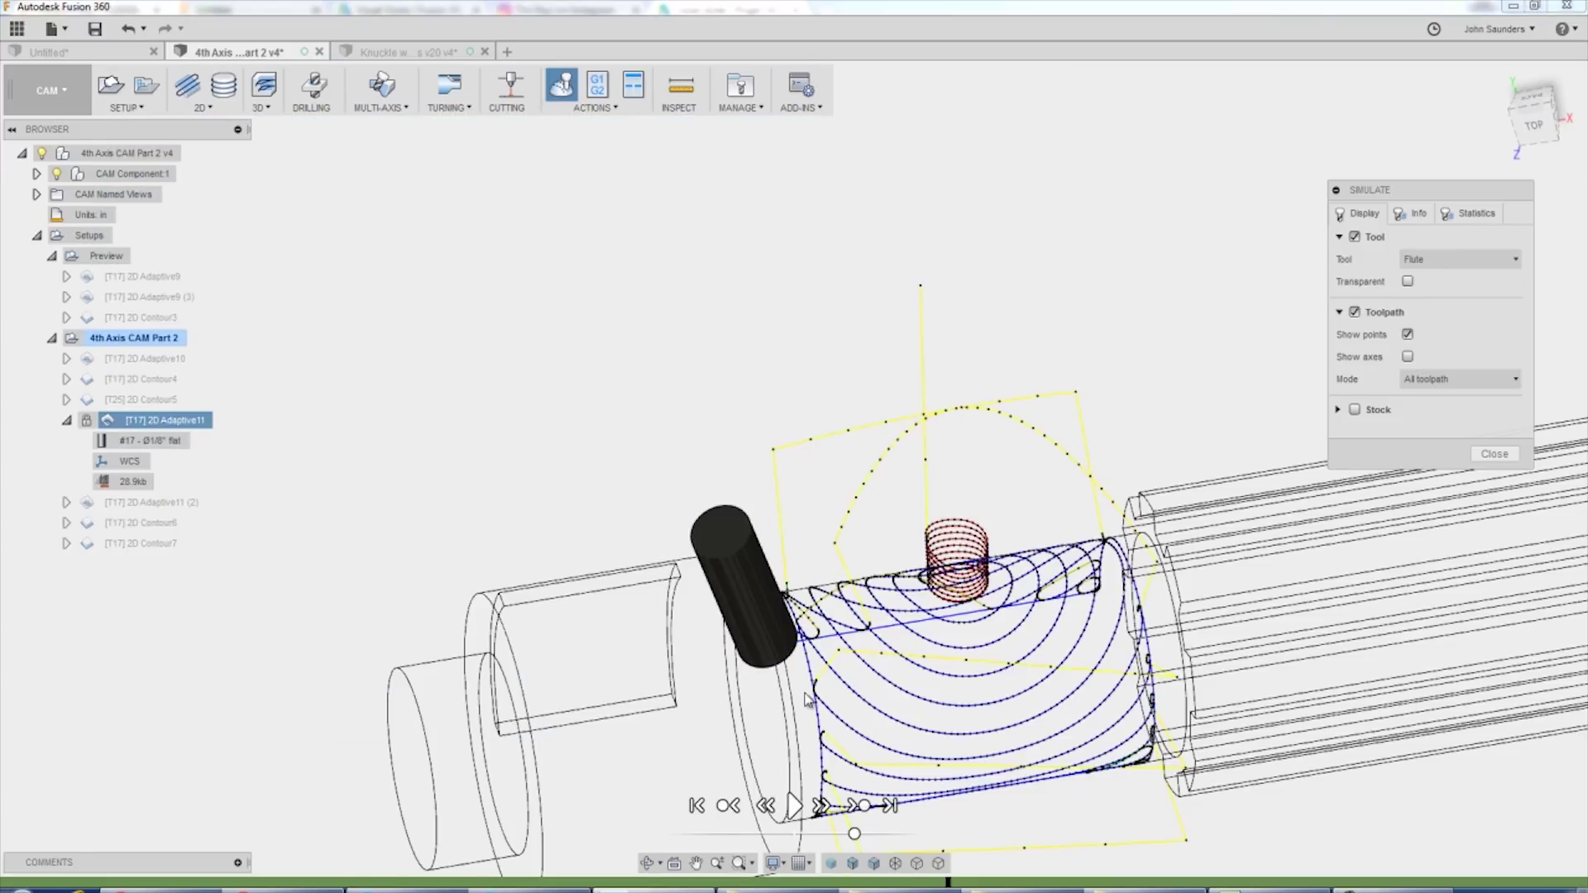
Inspect the flute's tip against the toolpath up close, trying Shaded with Hidden Edges and returning to Wireframe, and end the simulation.
{"action": "scroll", "coordinate": [807, 699], "scroll_direction": "up", "scroll_amount": 10}
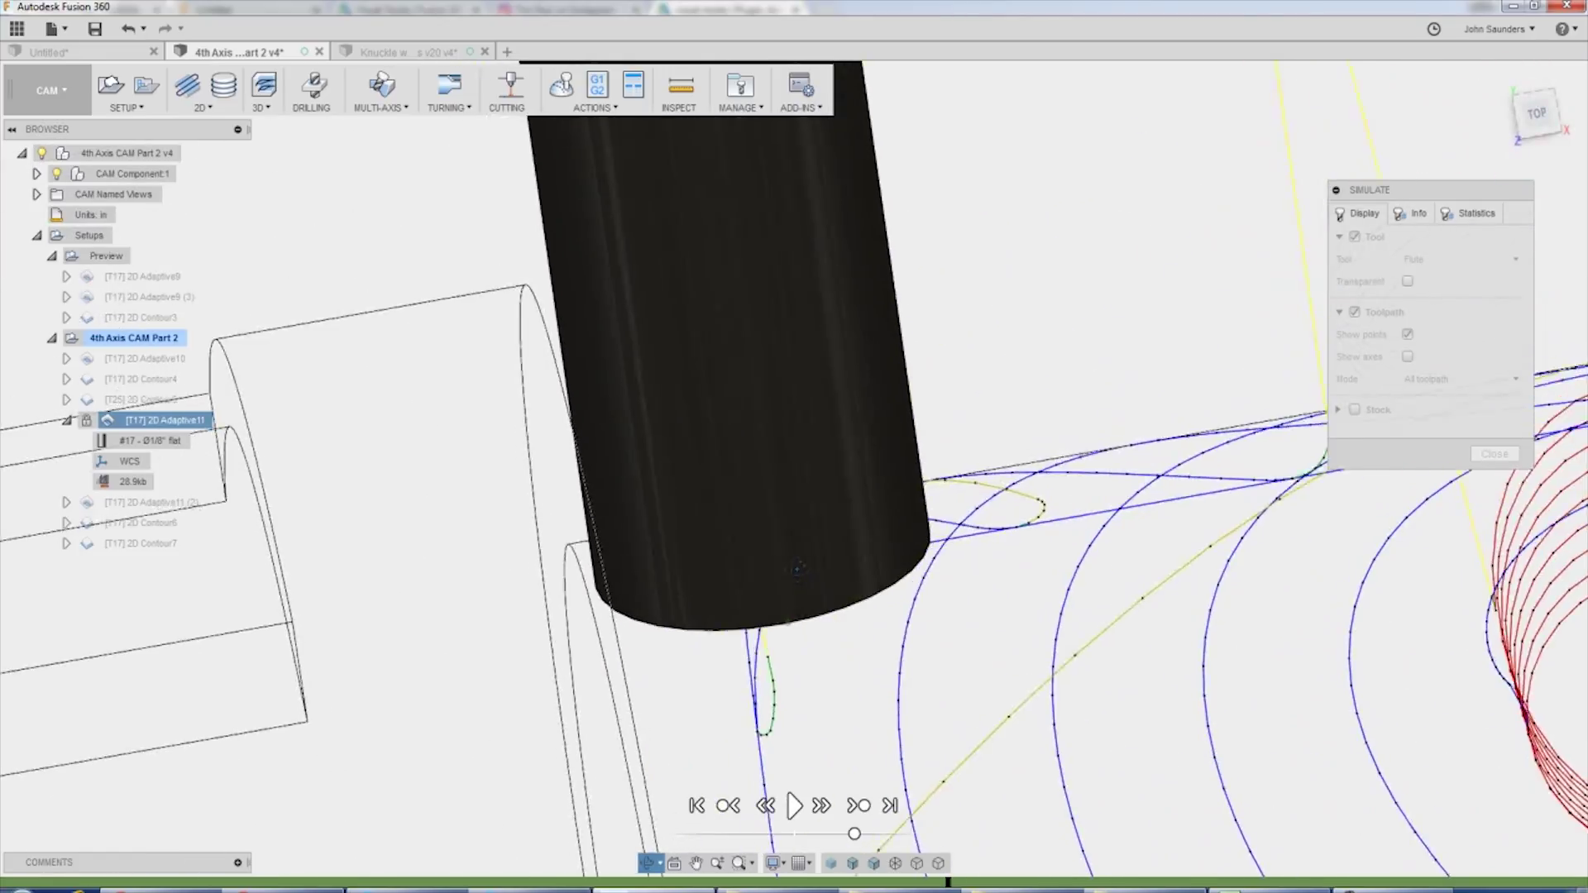
{"action": "mouse_move", "coordinate": [796, 569]}
{"action": "middle_mouse_down", "text": "shift"}
{"action": "mouse_move", "coordinate": [777, 567]}
{"action": "mouse_move", "coordinate": [803, 646]}
{"action": "mouse_move", "coordinate": [845, 596]}
{"action": "mouse_move", "coordinate": [831, 526]}
{"action": "middle_mouse_up", "text": "shift"}
{"action": "left_click", "coordinate": [855, 865]}
{"action": "left_click", "coordinate": [897, 865]}
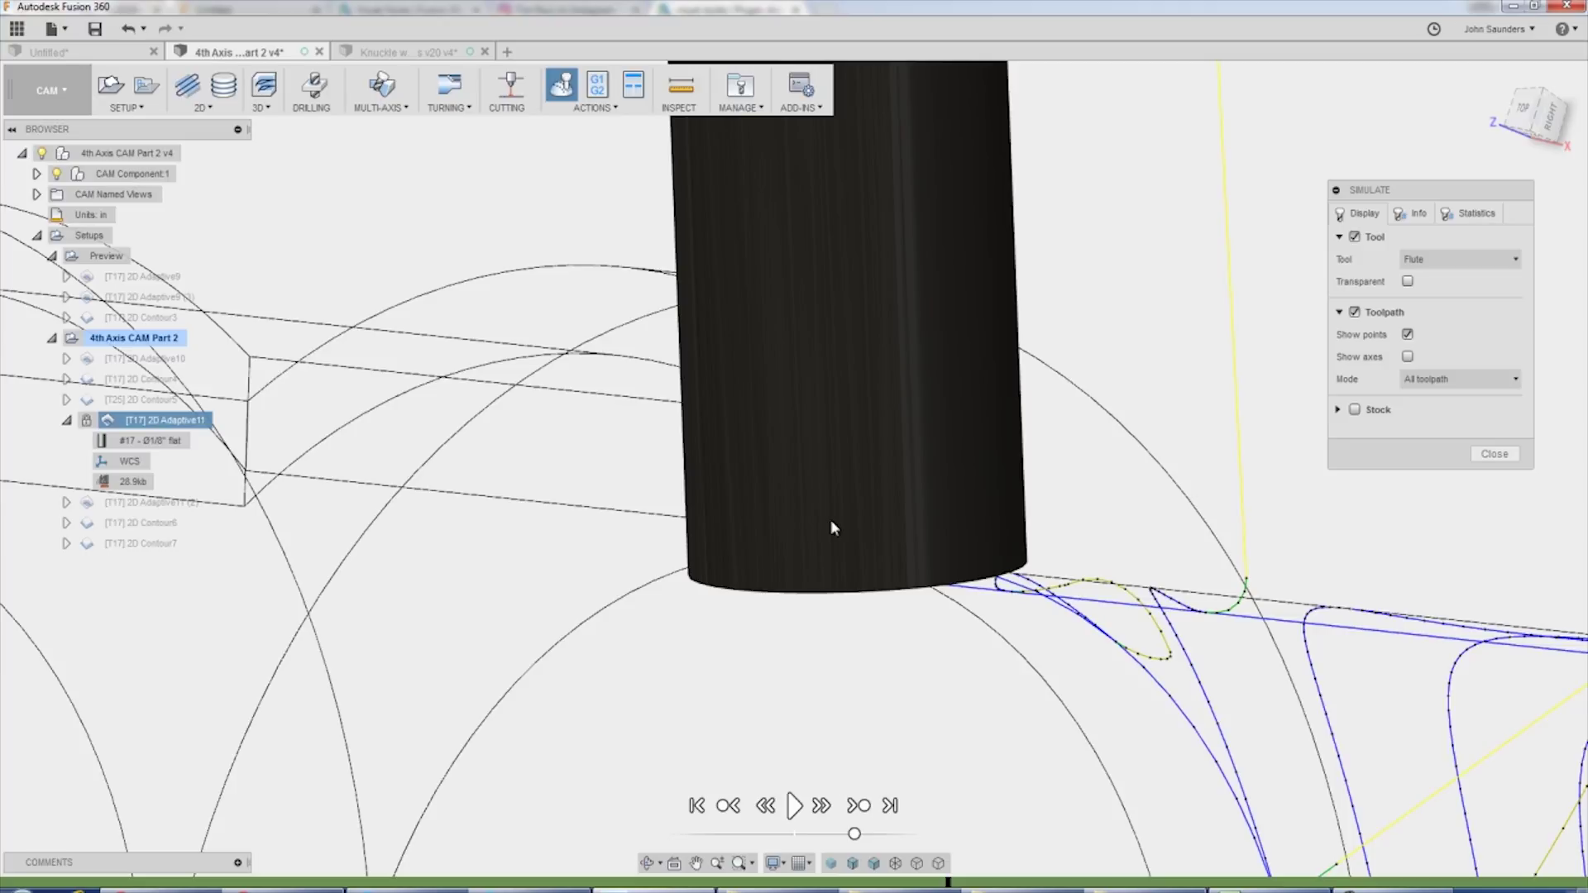
{"action": "left_click", "coordinate": [1495, 454]}
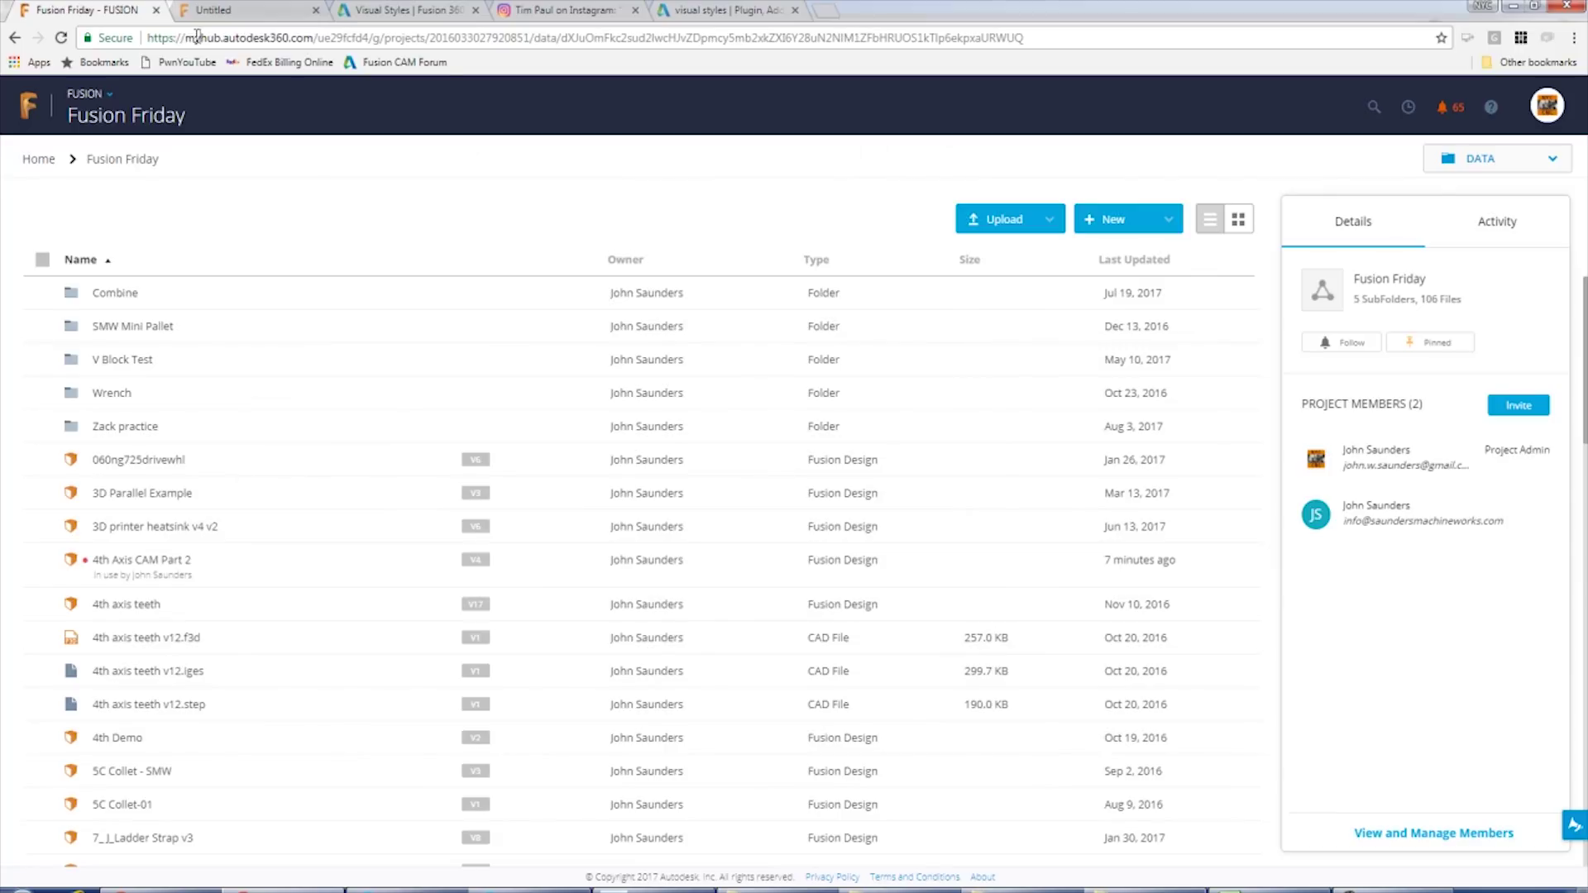
Switch to the web browser and open myhub.autodesk360.com in a new tab.
{"action": "left_click_drag", "start_coordinate": [185, 38], "coordinate": [272, 38]}
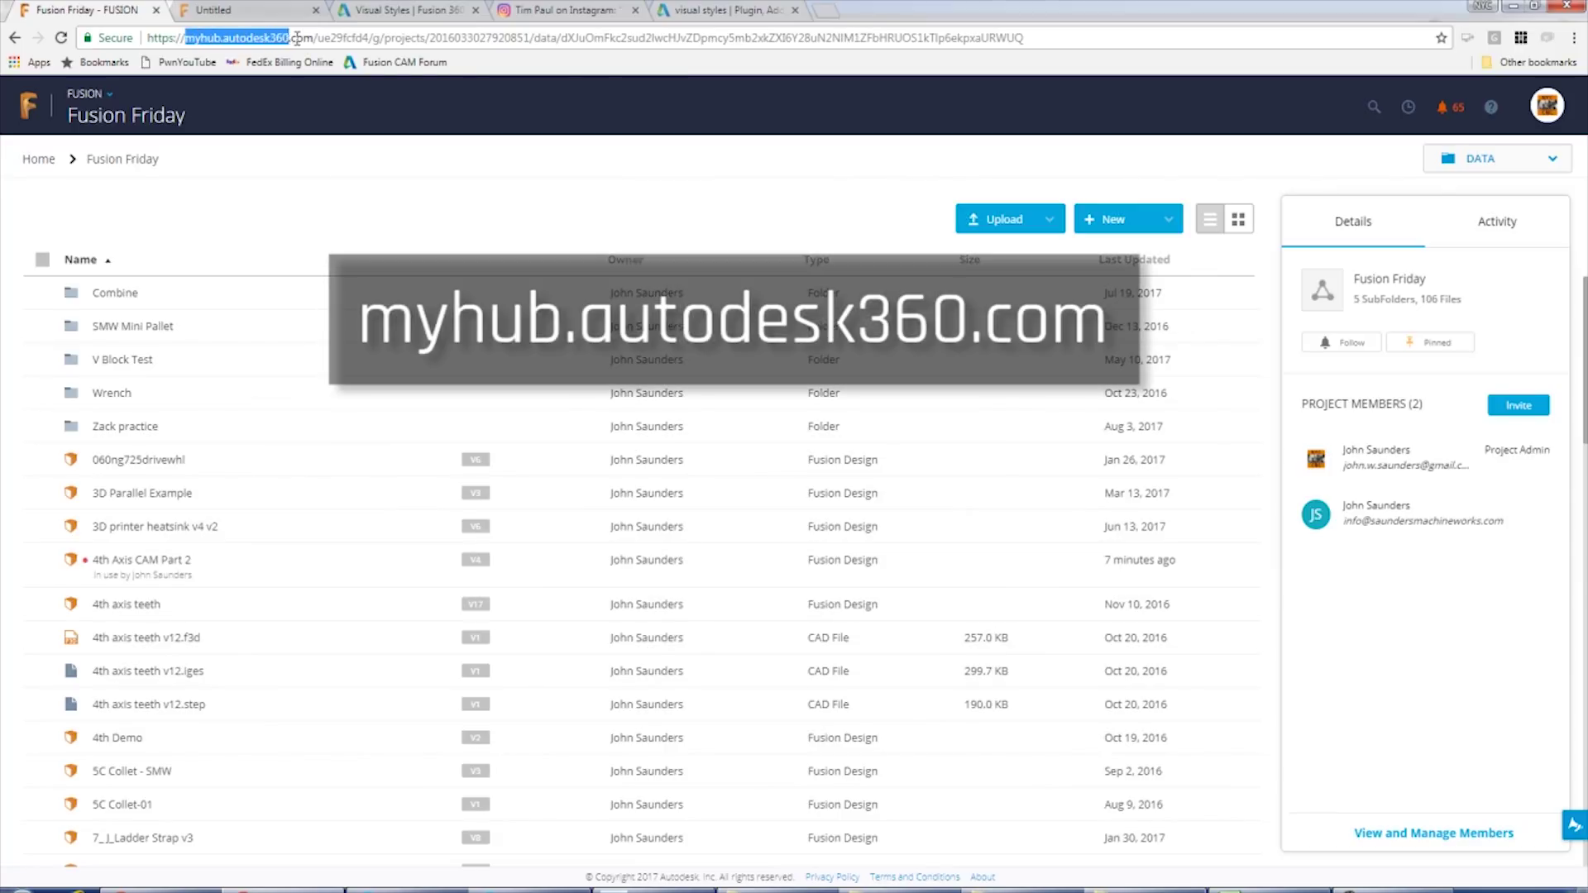
{"action": "key", "text": "ctrl+t"}
{"action": "type", "text": "myhub.autodesk360.com"}
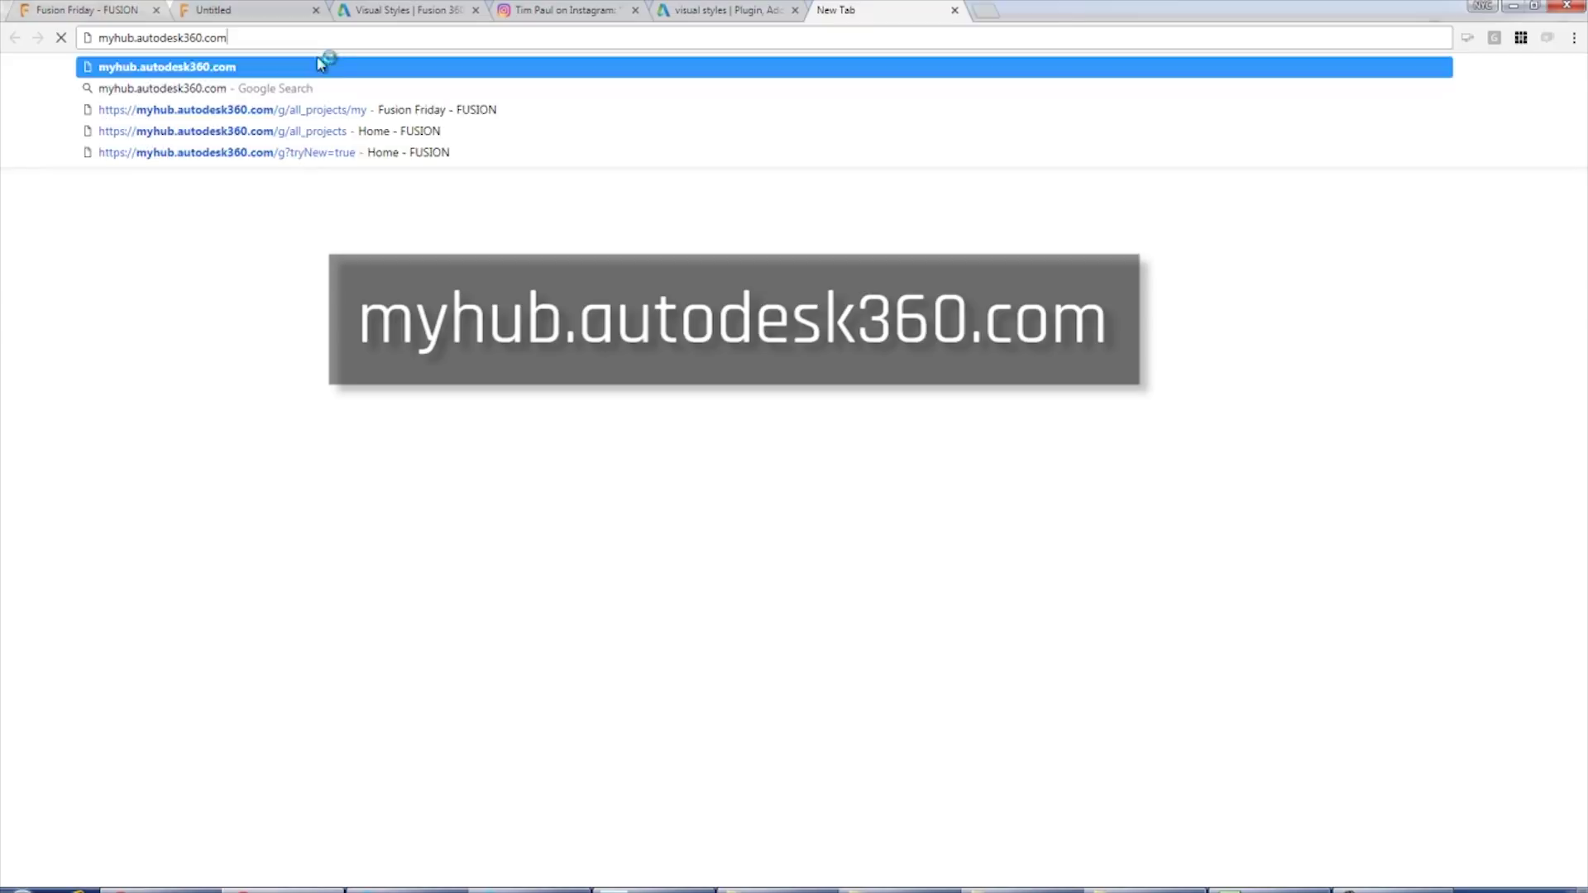
{"action": "key", "text": "Return"}
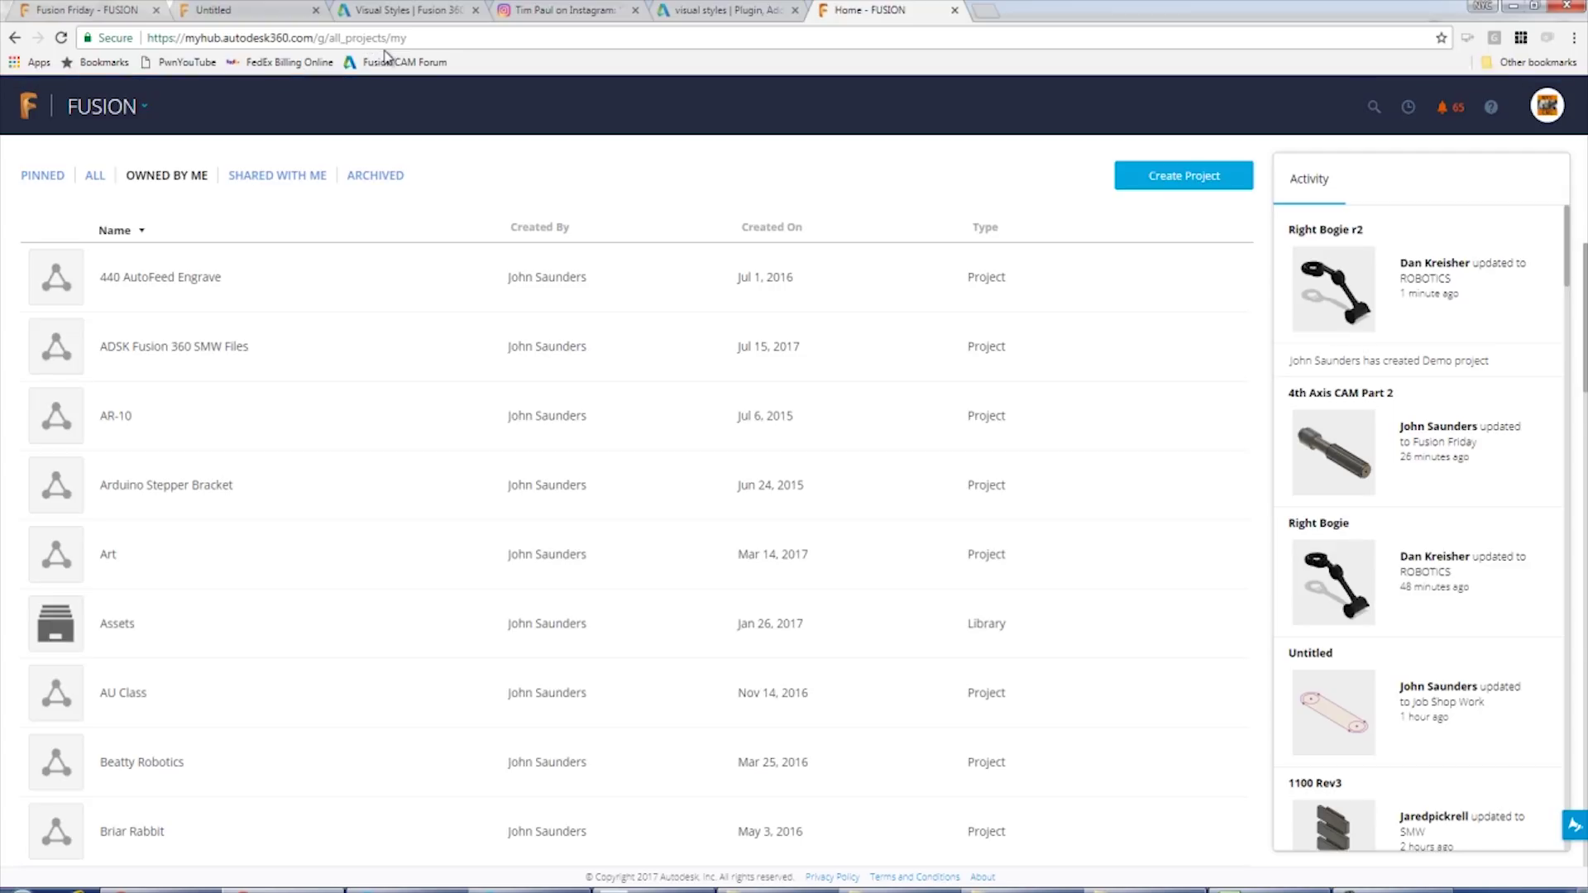
Find the Fusion Friday project among the owned projects and open it.
{"action": "scroll", "coordinate": [294, 535], "scroll_direction": "down", "scroll_amount": 10}
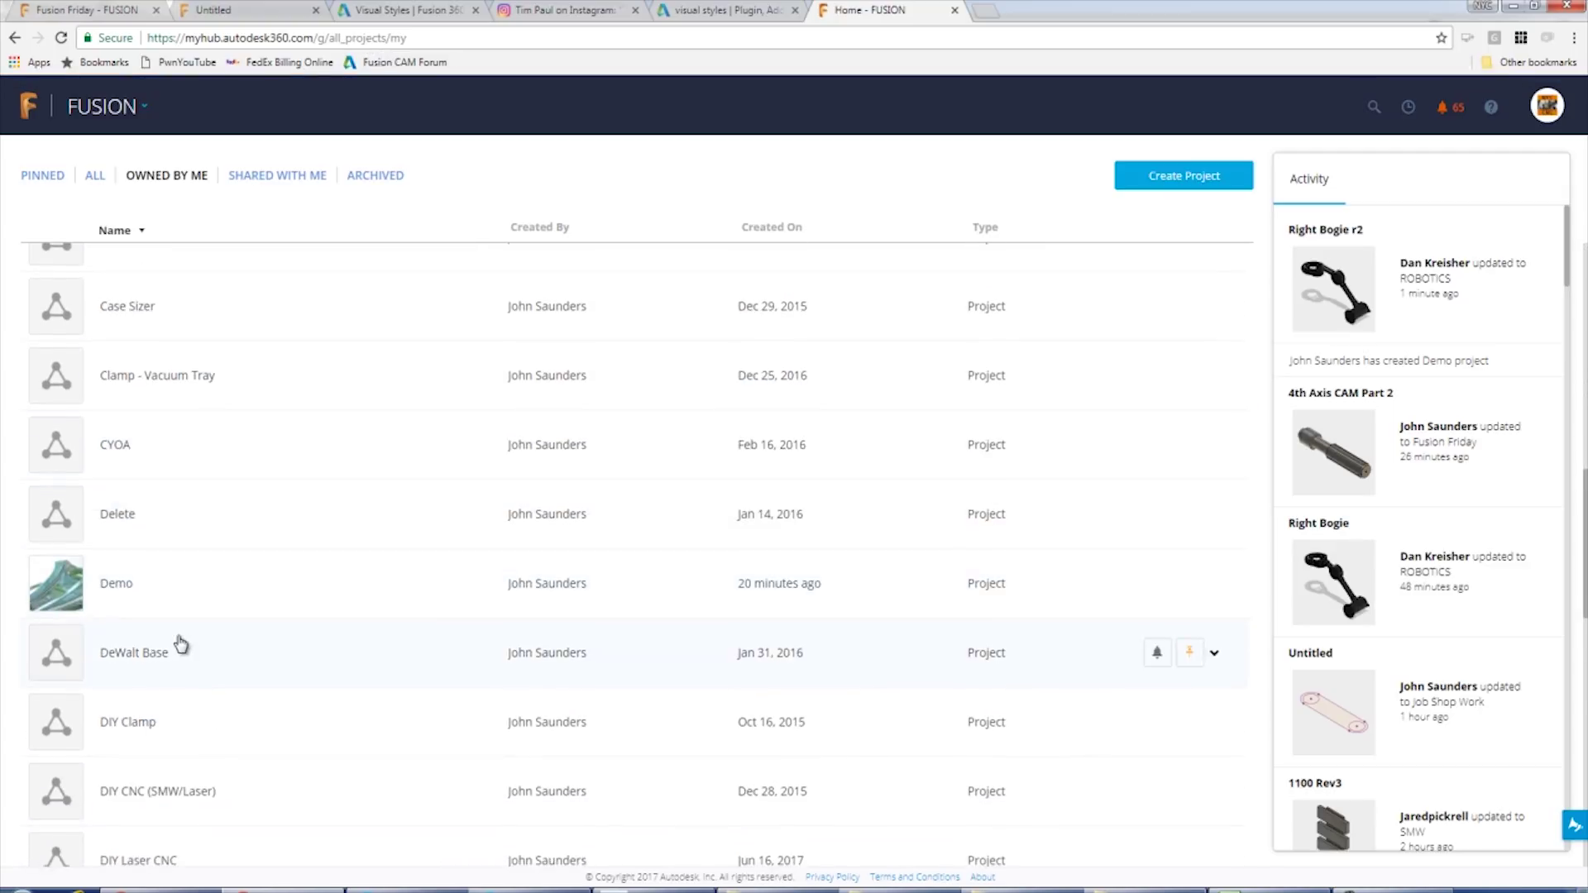
{"action": "scroll", "coordinate": [180, 644], "scroll_direction": "down", "scroll_amount": 8}
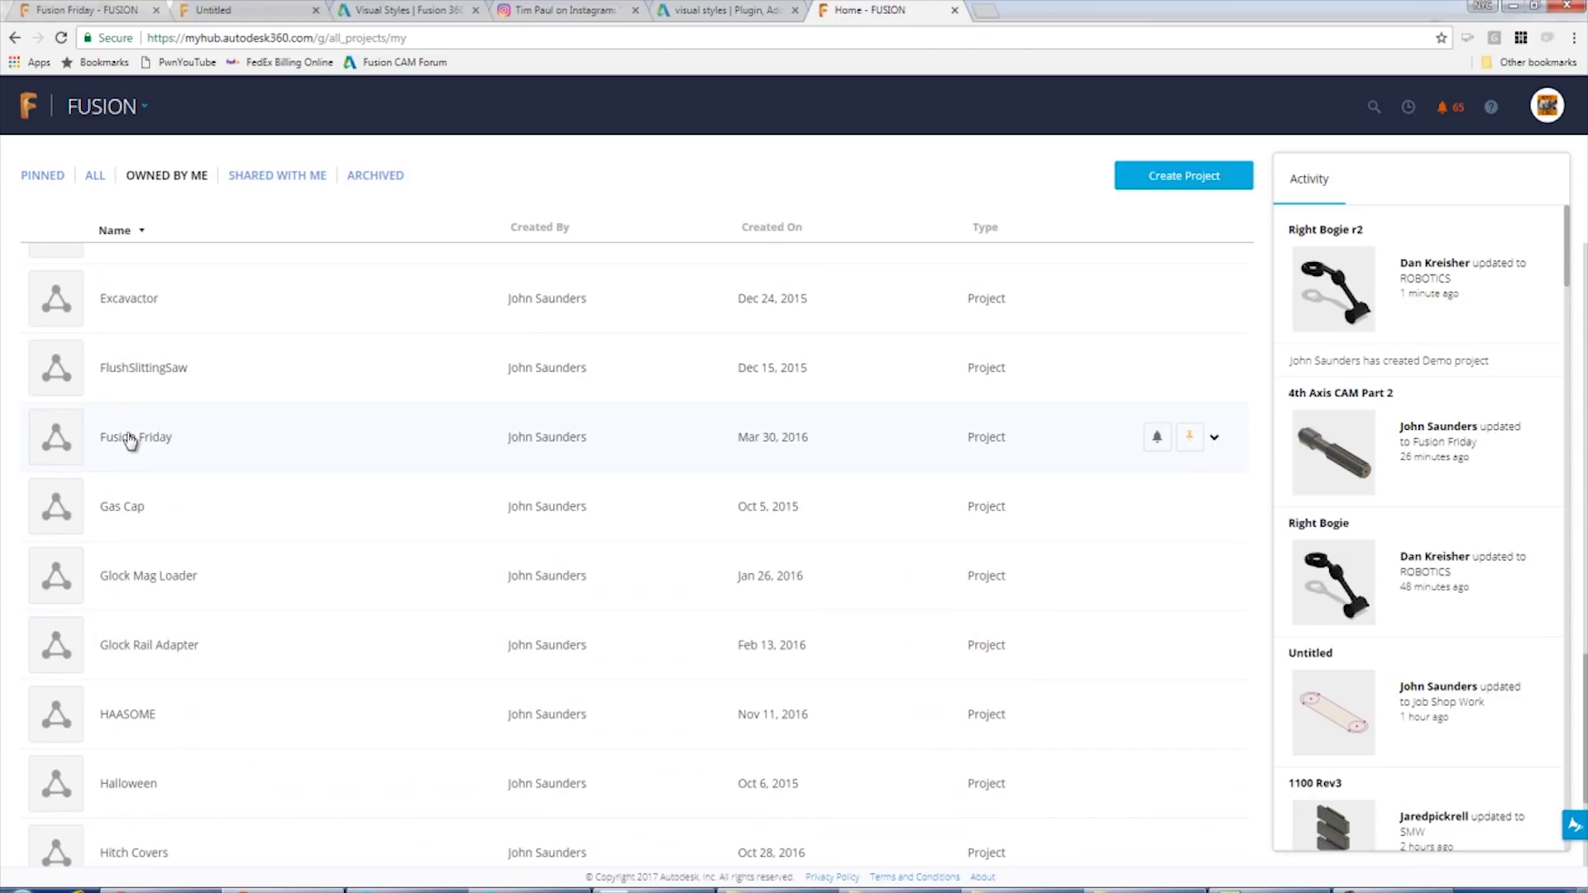
{"action": "left_click", "coordinate": [132, 437]}
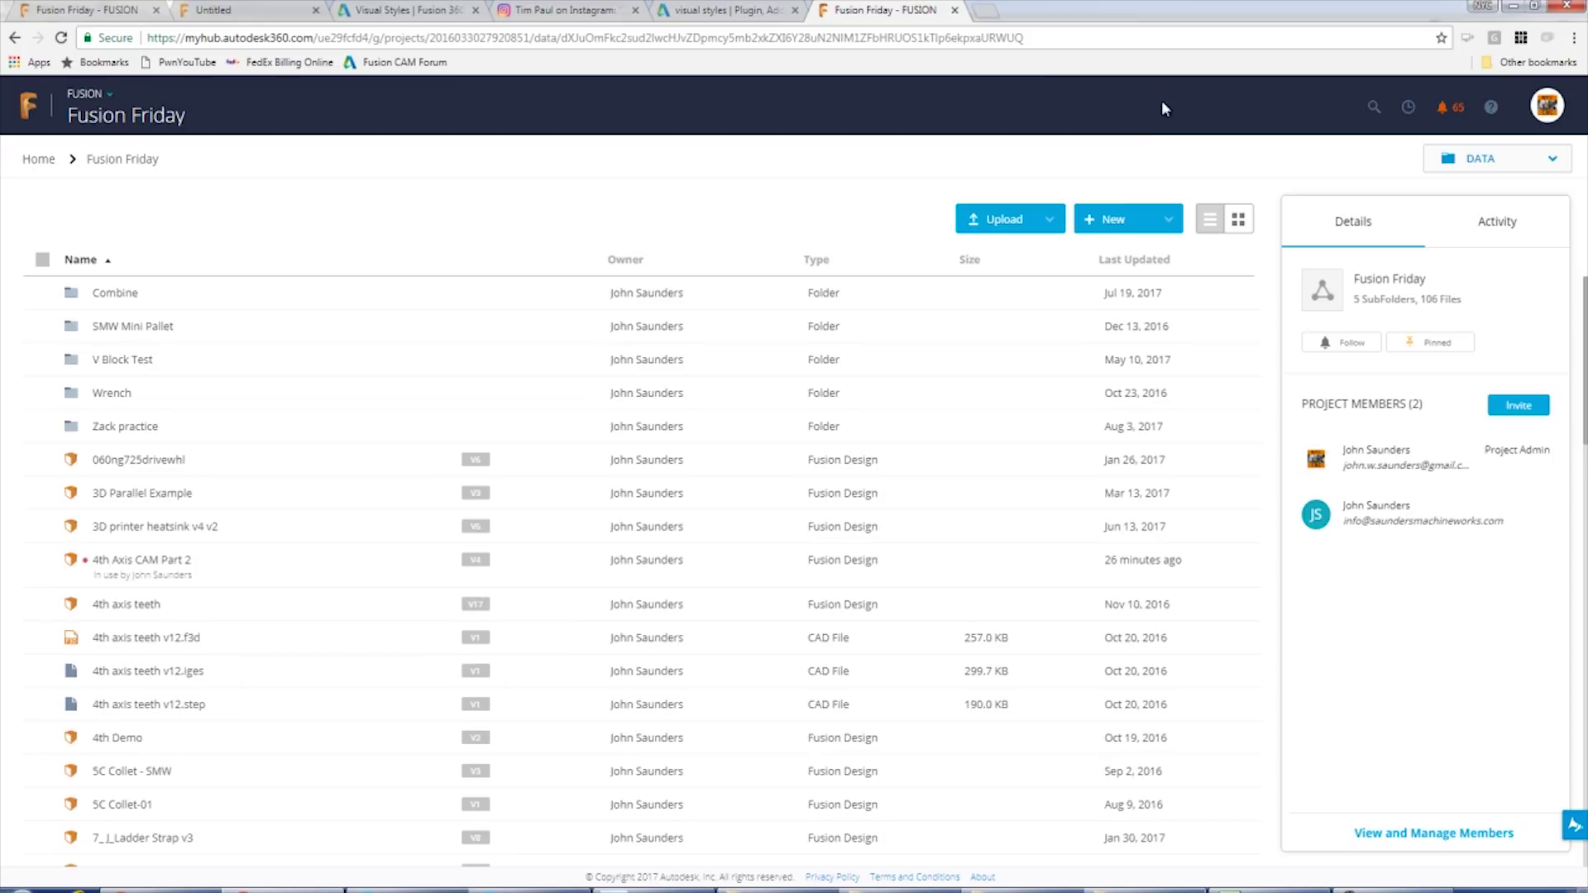
Create a new design in the Fusion Friday project, dismiss the browser preview notice and look over the workspace's sketch commands.
{"action": "left_click", "coordinate": [1111, 219]}
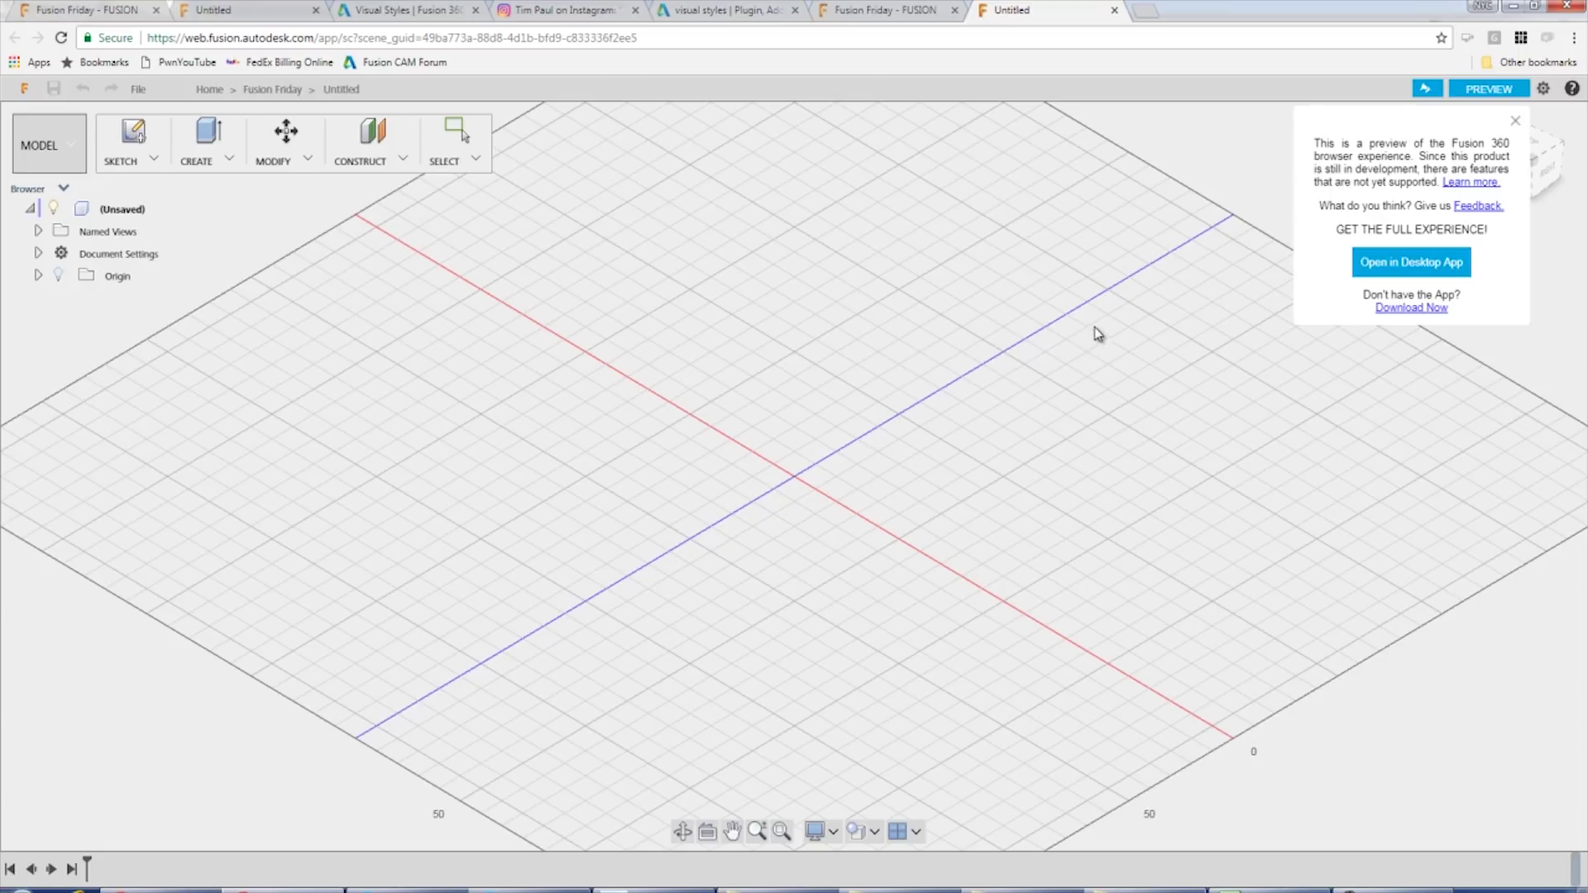
{"action": "left_click", "coordinate": [1516, 123]}
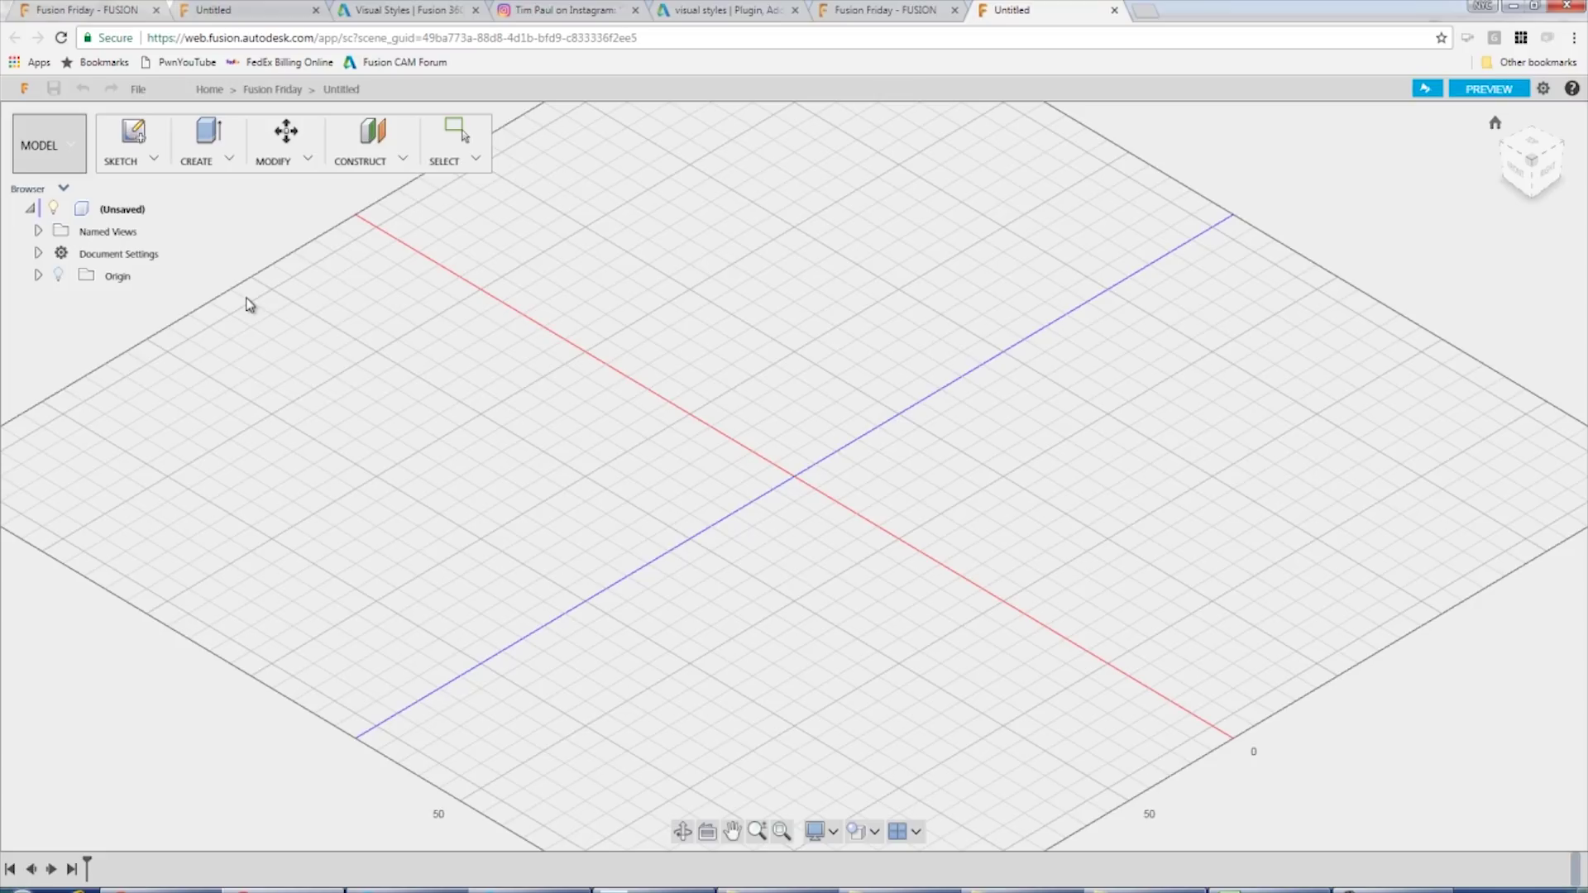
{"action": "scroll", "coordinate": [301, 302], "scroll_direction": "down", "scroll_amount": 2}
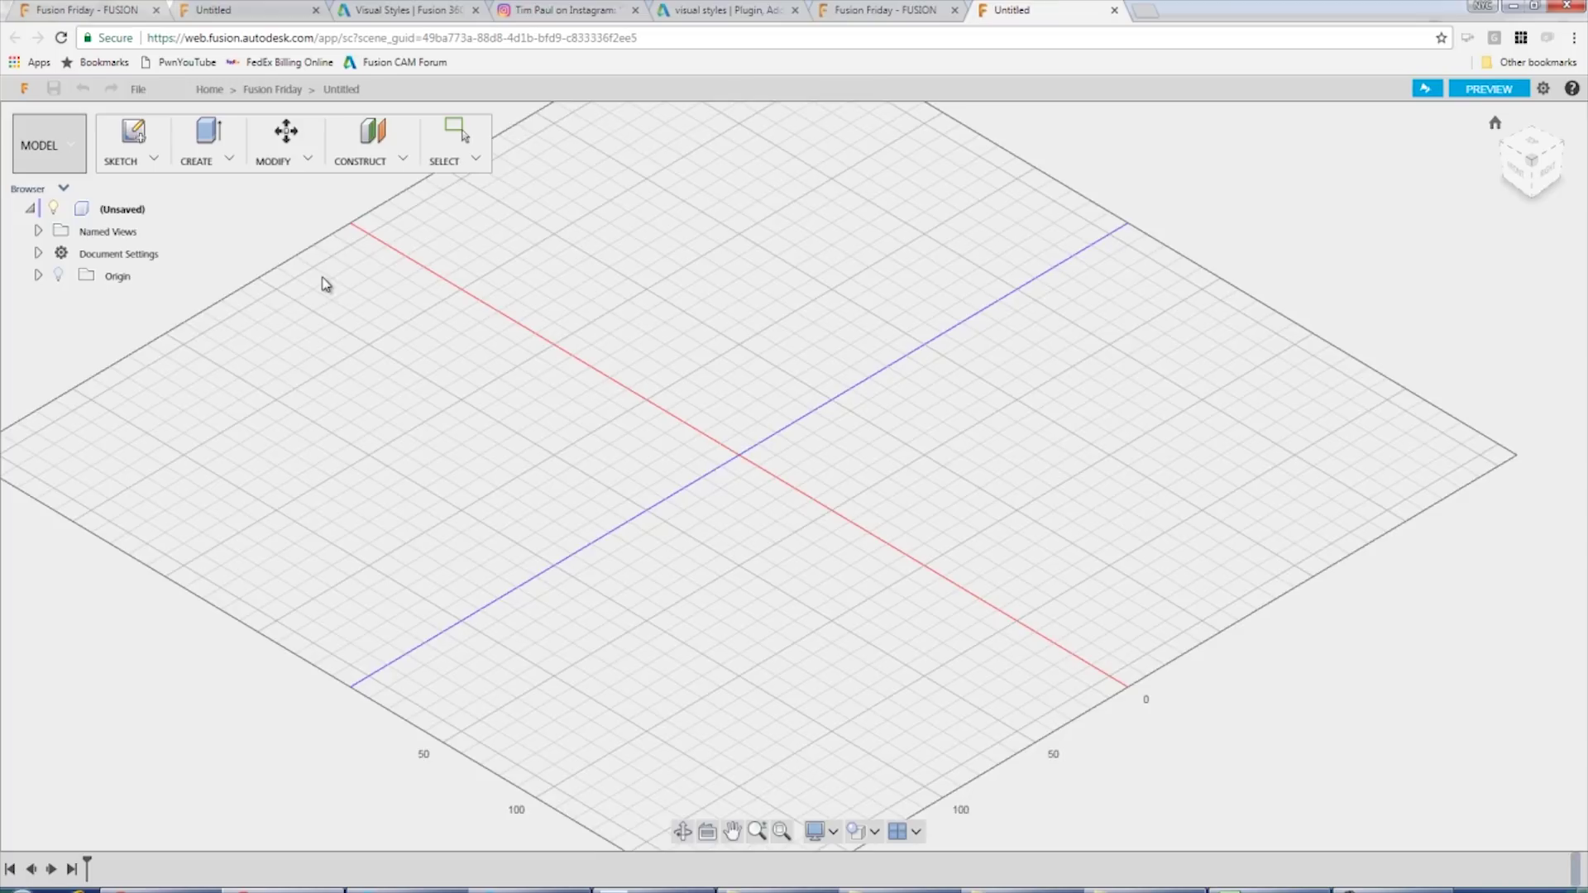
{"action": "scroll", "coordinate": [325, 283], "scroll_direction": "down", "scroll_amount": 1}
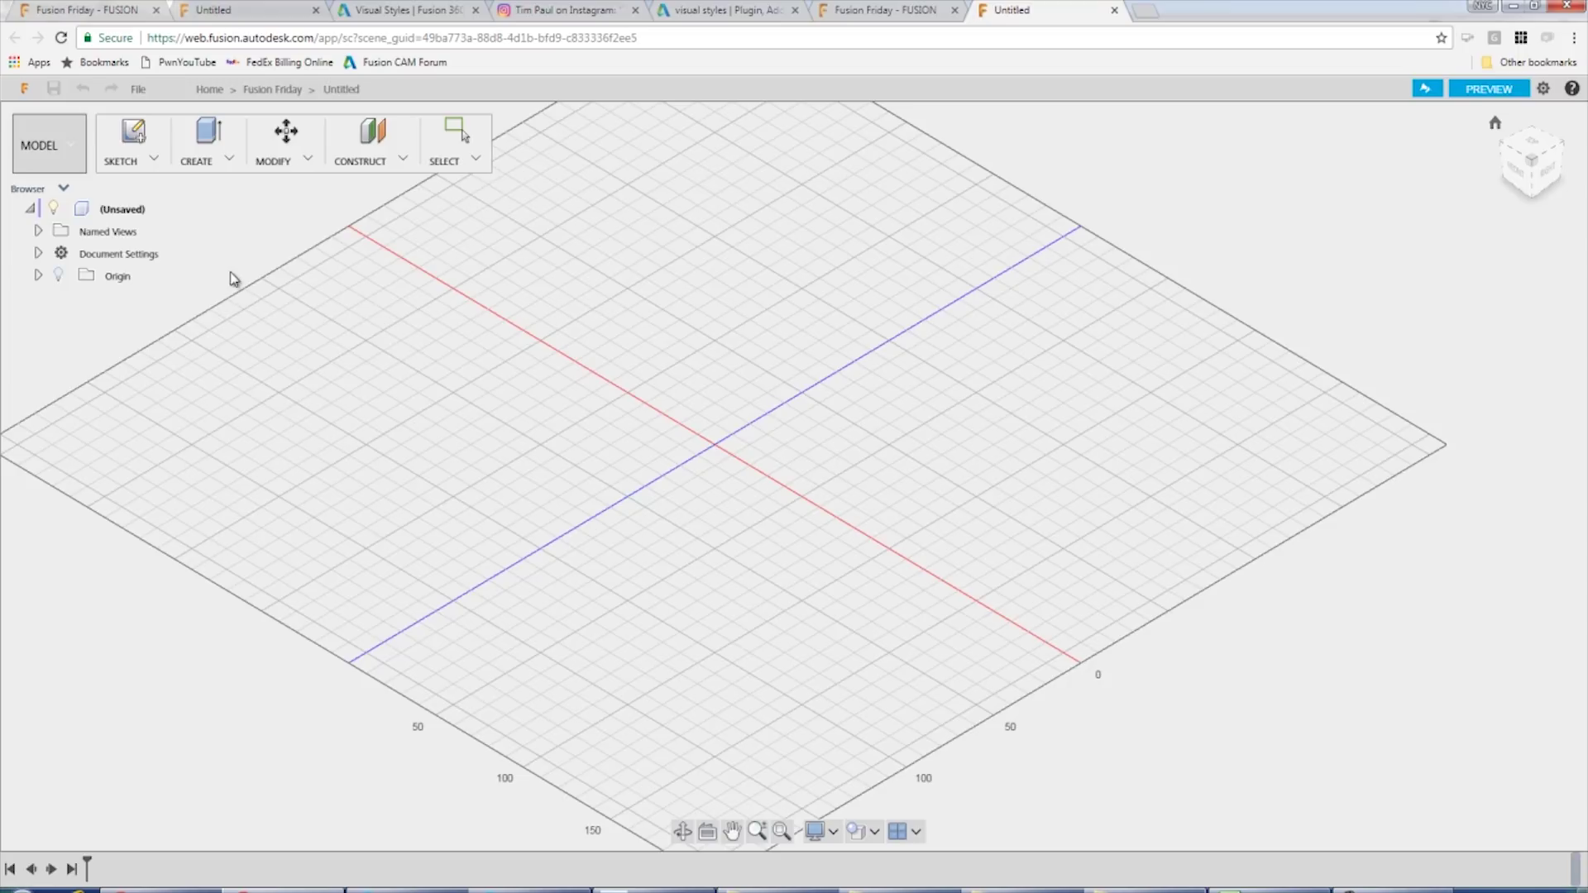
{"action": "left_click", "coordinate": [146, 162]}
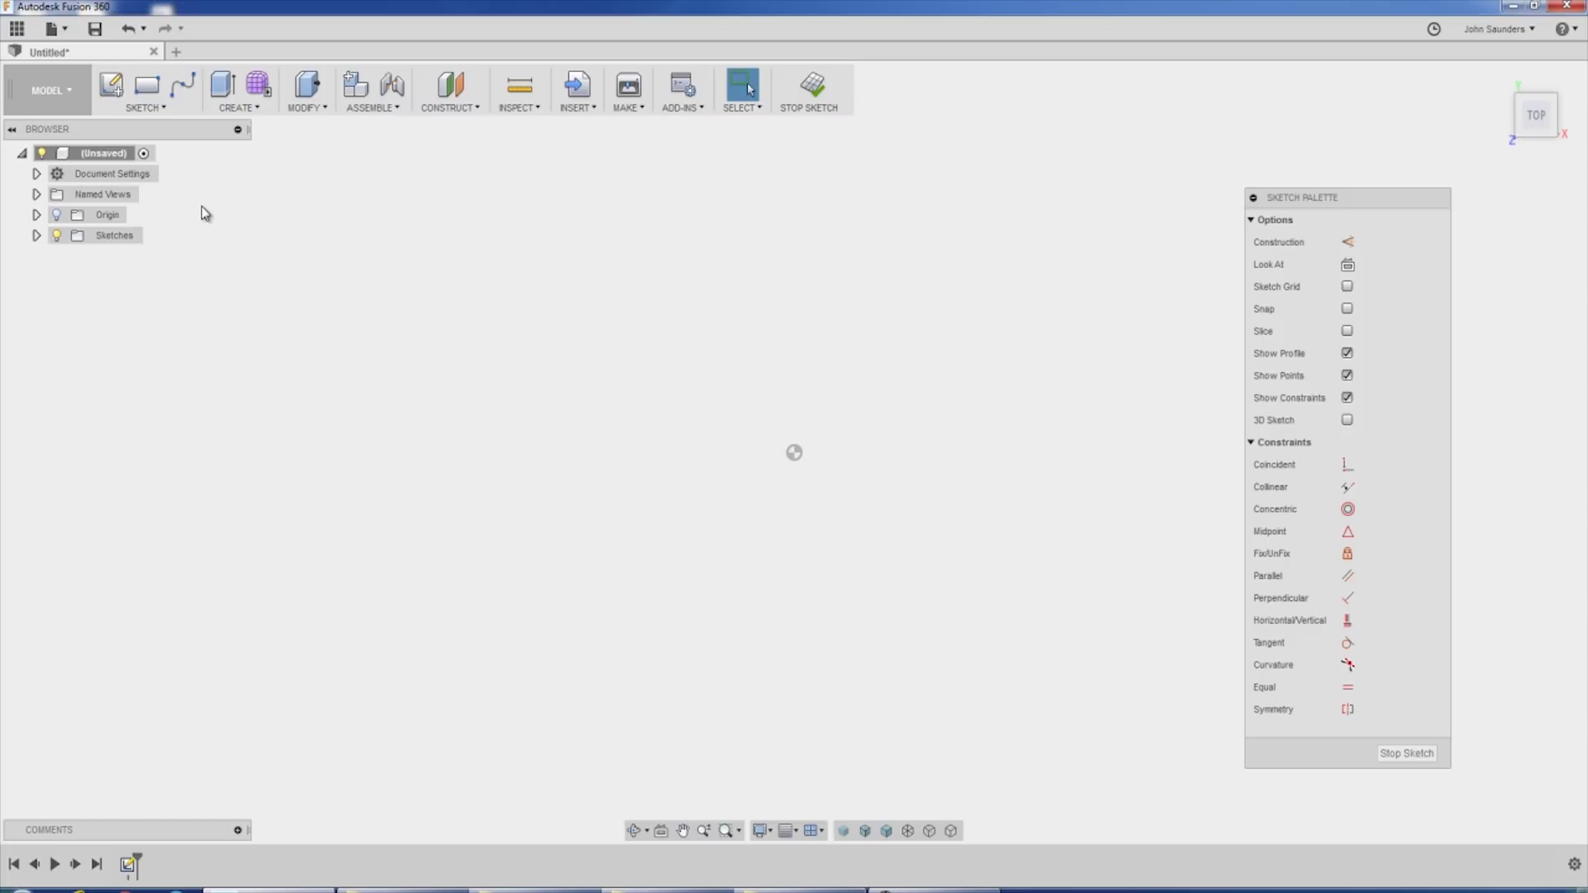
Sketch a circle centred on the origin and set its diameter to 2 in.
{"action": "key", "text": "c"}
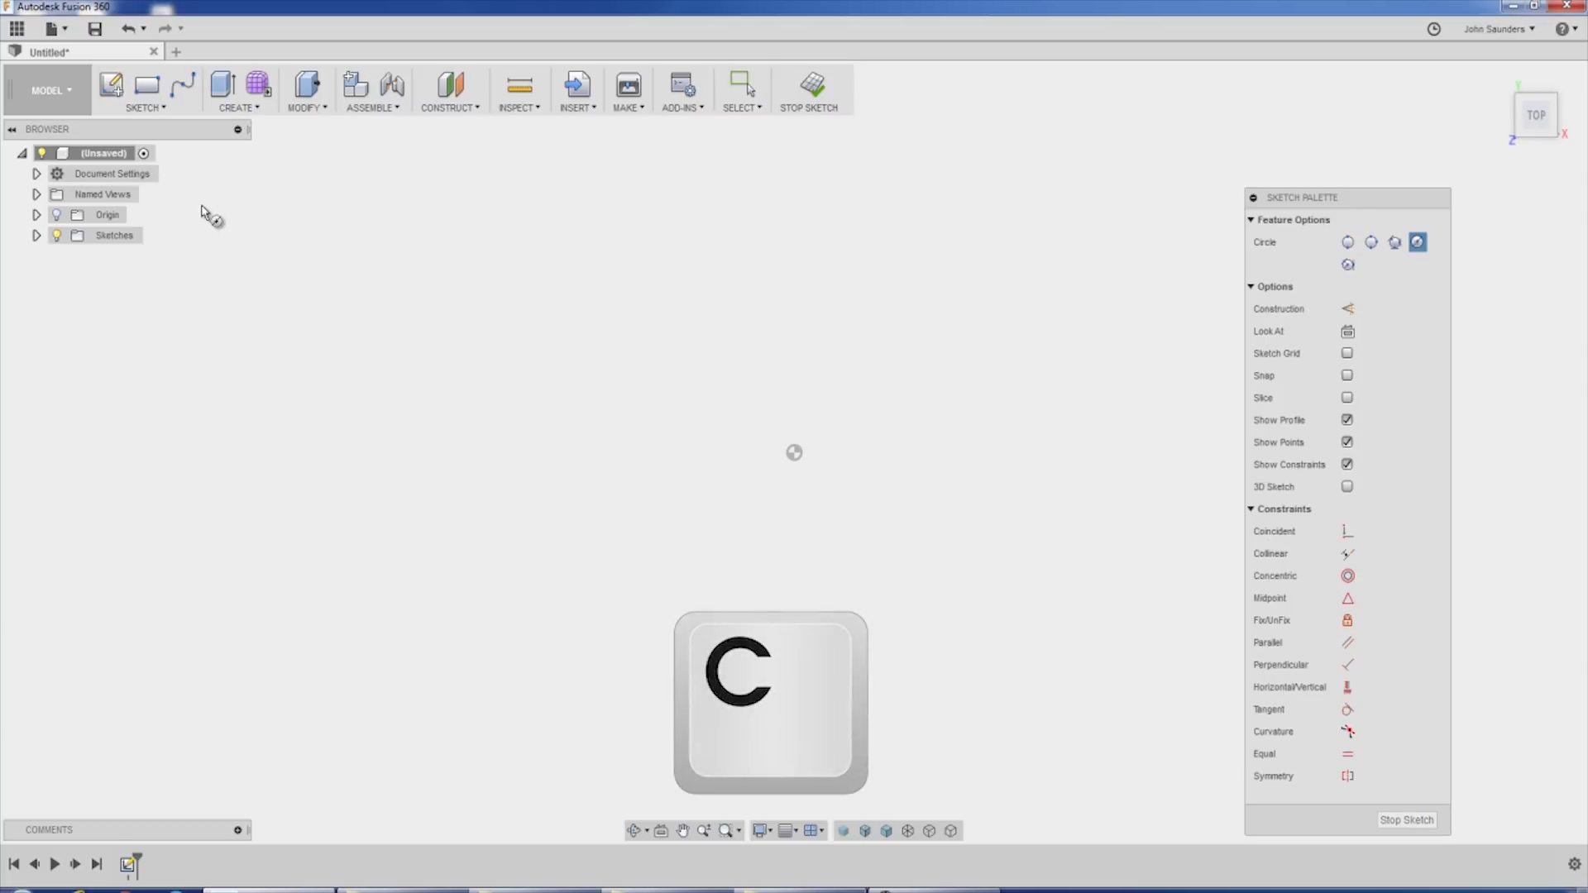
{"action": "left_click", "coordinate": [794, 452]}
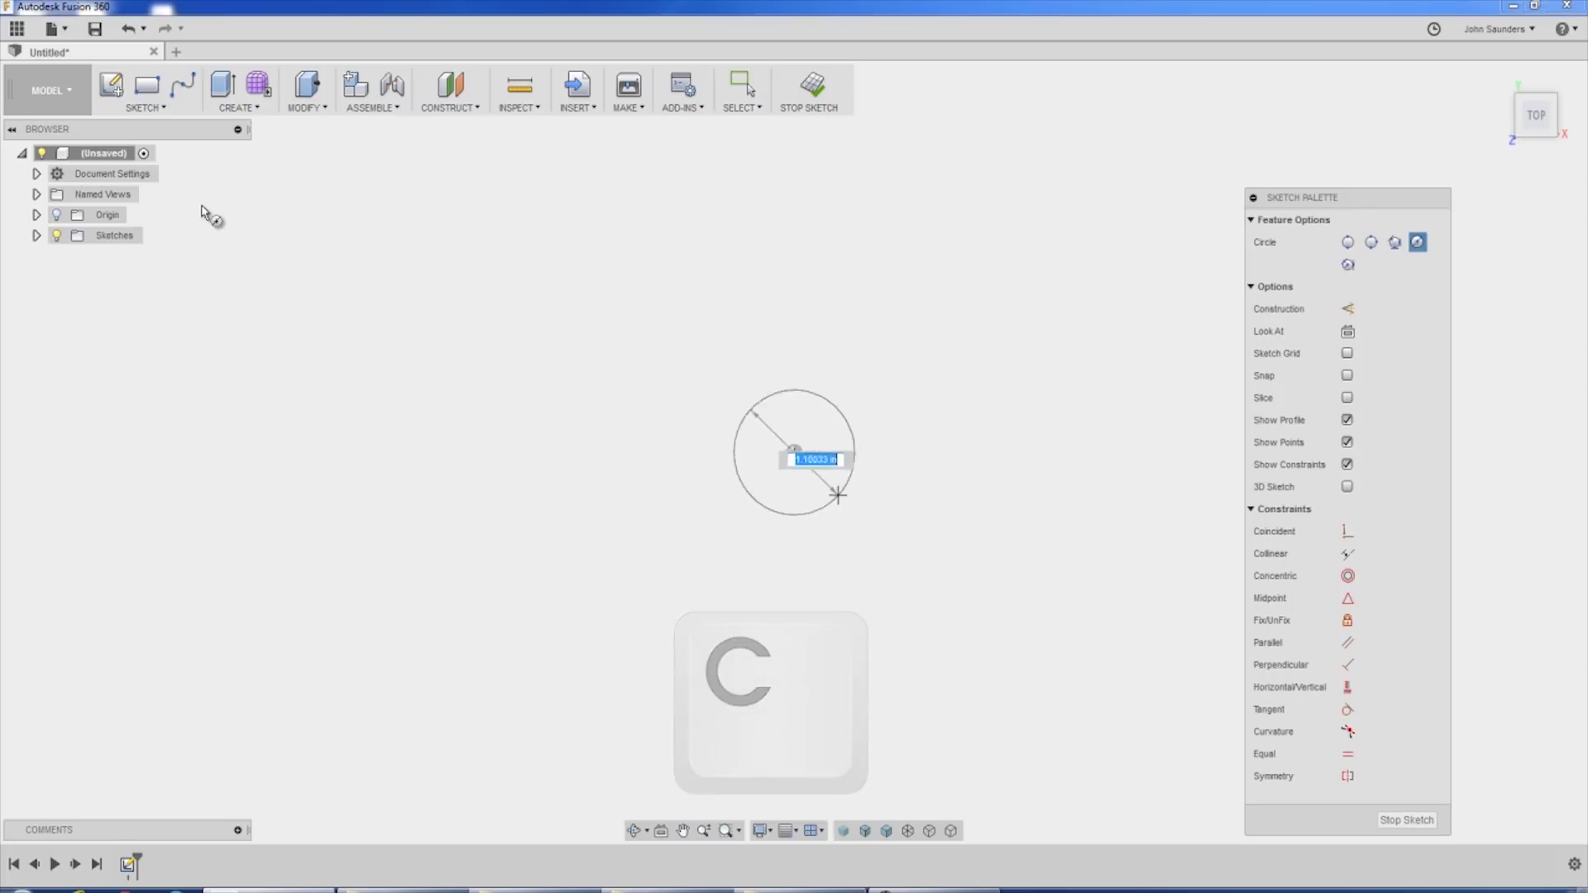
{"action": "left_click", "coordinate": [866, 497]}
{"action": "key", "text": "Escape"}
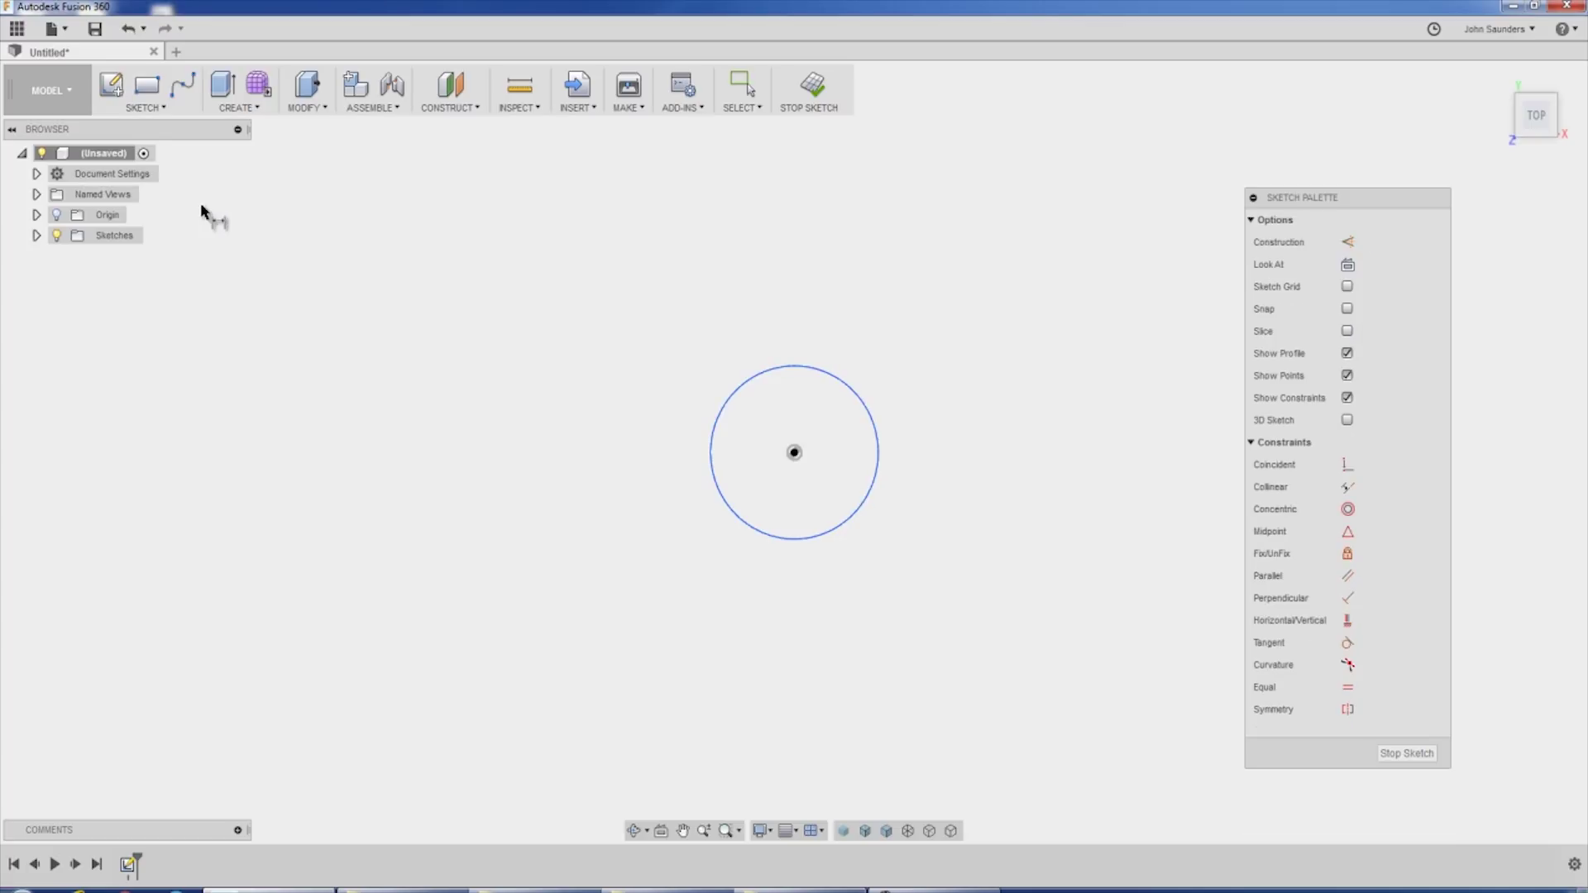
{"action": "left_click", "coordinate": [713, 447]}
{"action": "left_click", "coordinate": [661, 441]}
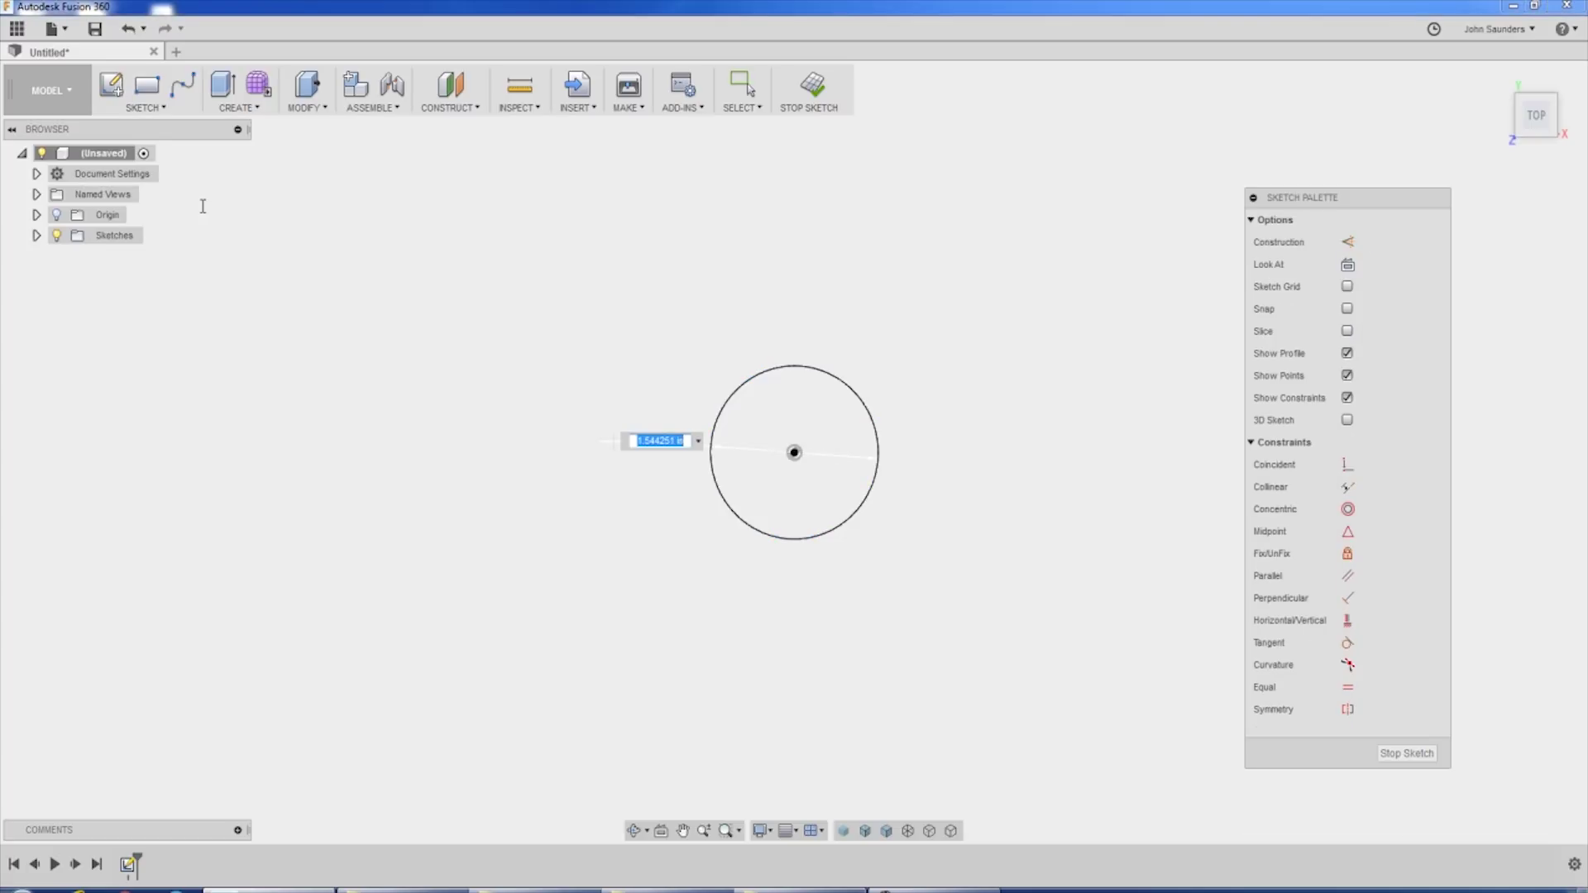
{"action": "type", "text": "2"}
{"action": "key", "text": "Return"}
Sketch a second circle of 1 in diameter to the right of the first one, level with its centre.
{"action": "key", "text": "c"}
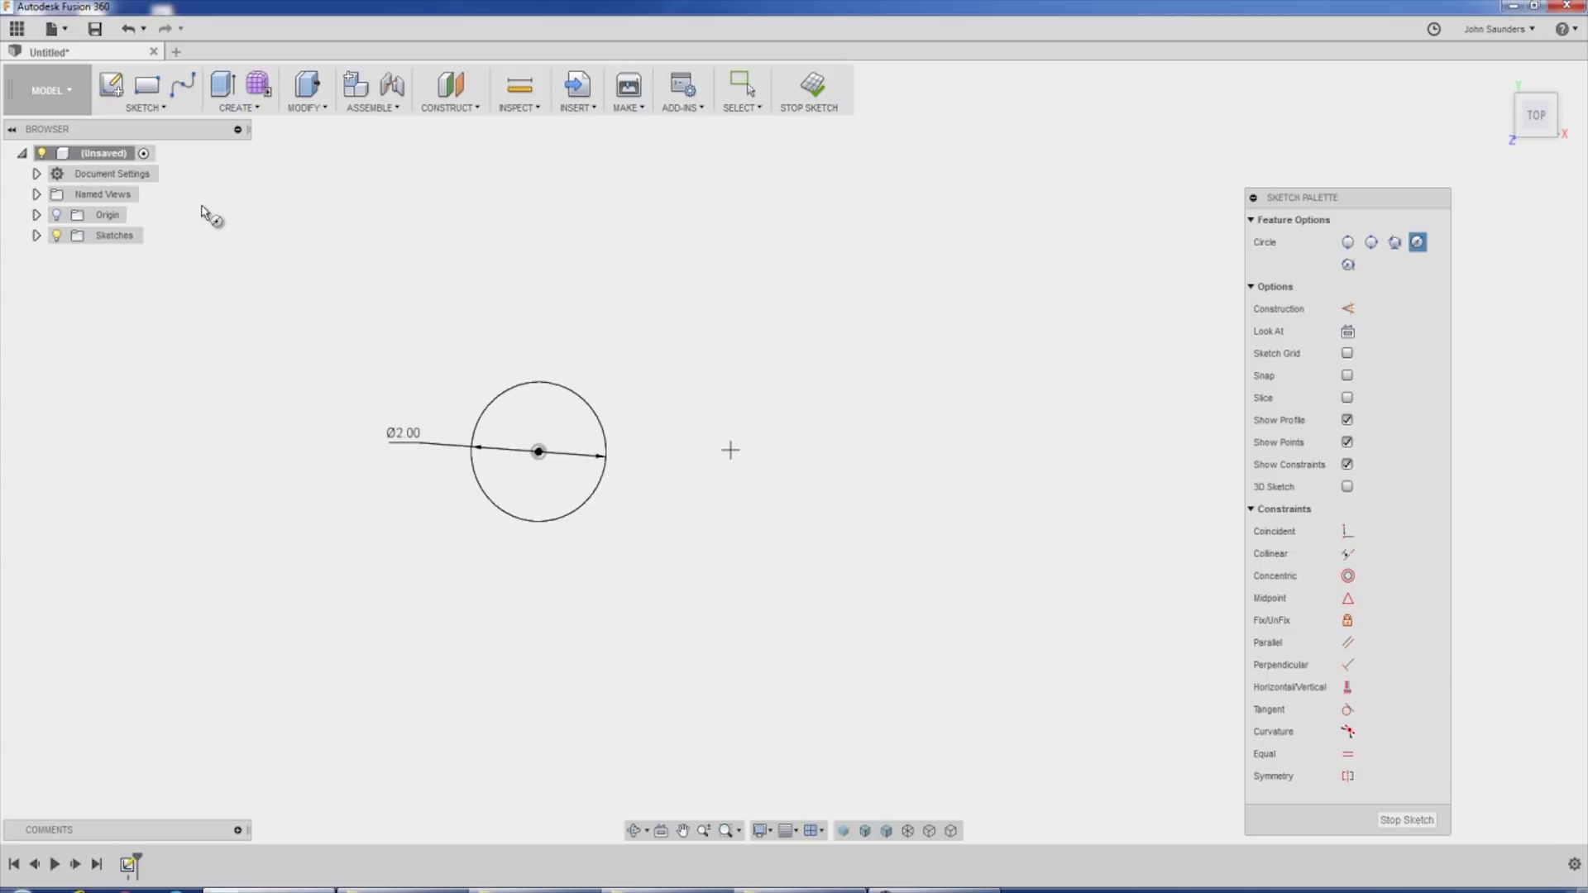
{"action": "left_click", "coordinate": [800, 452]}
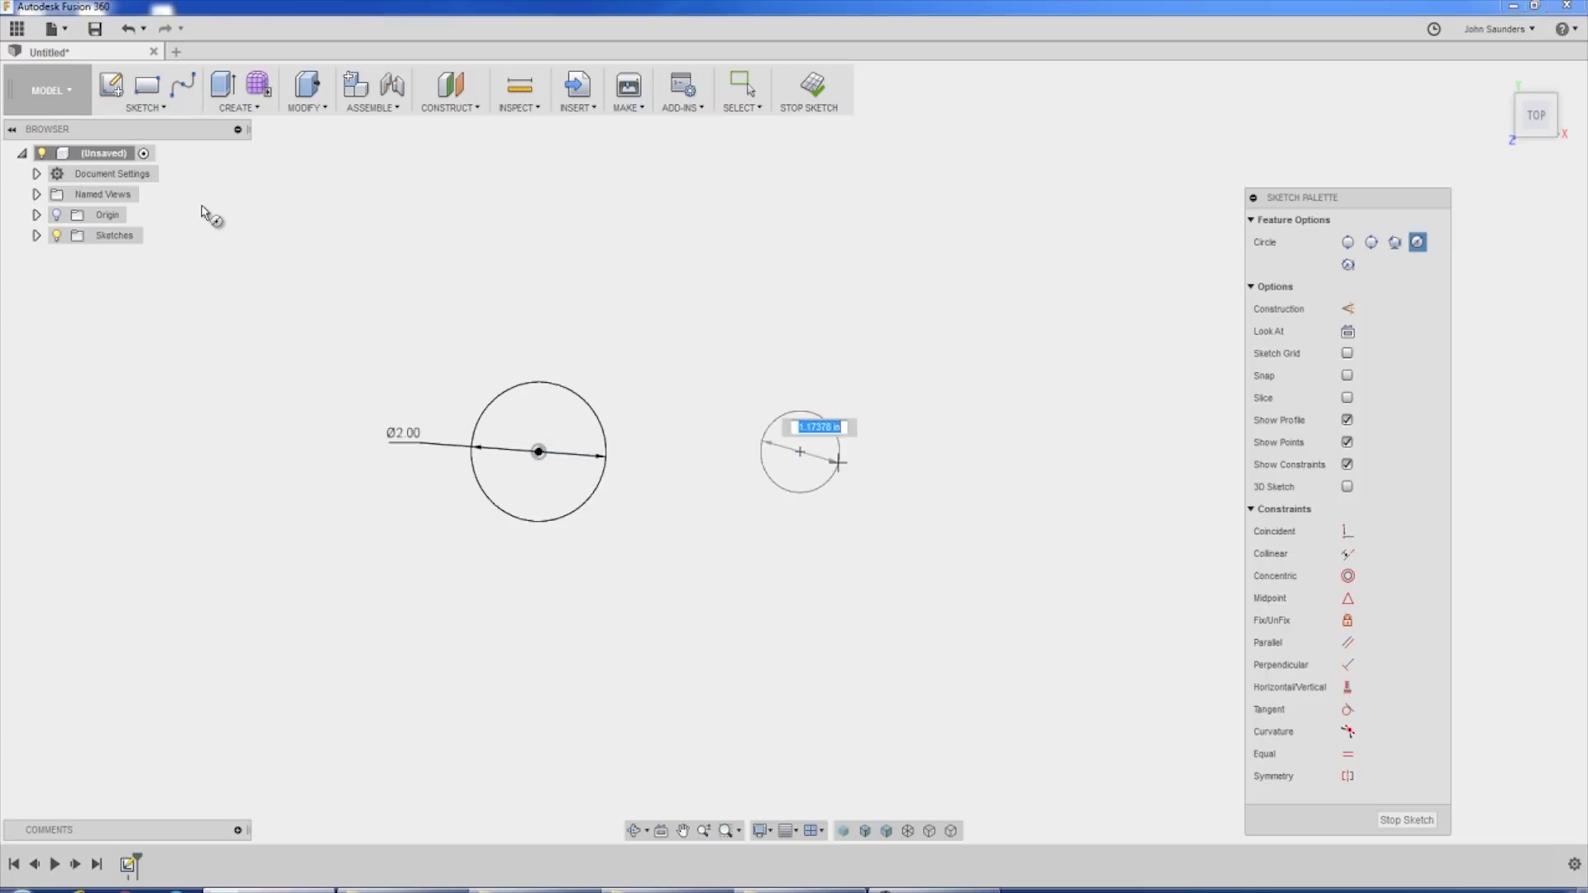
{"action": "type", "text": "1"}
{"action": "key", "text": "Return"}
{"action": "key", "text": "Escape"}
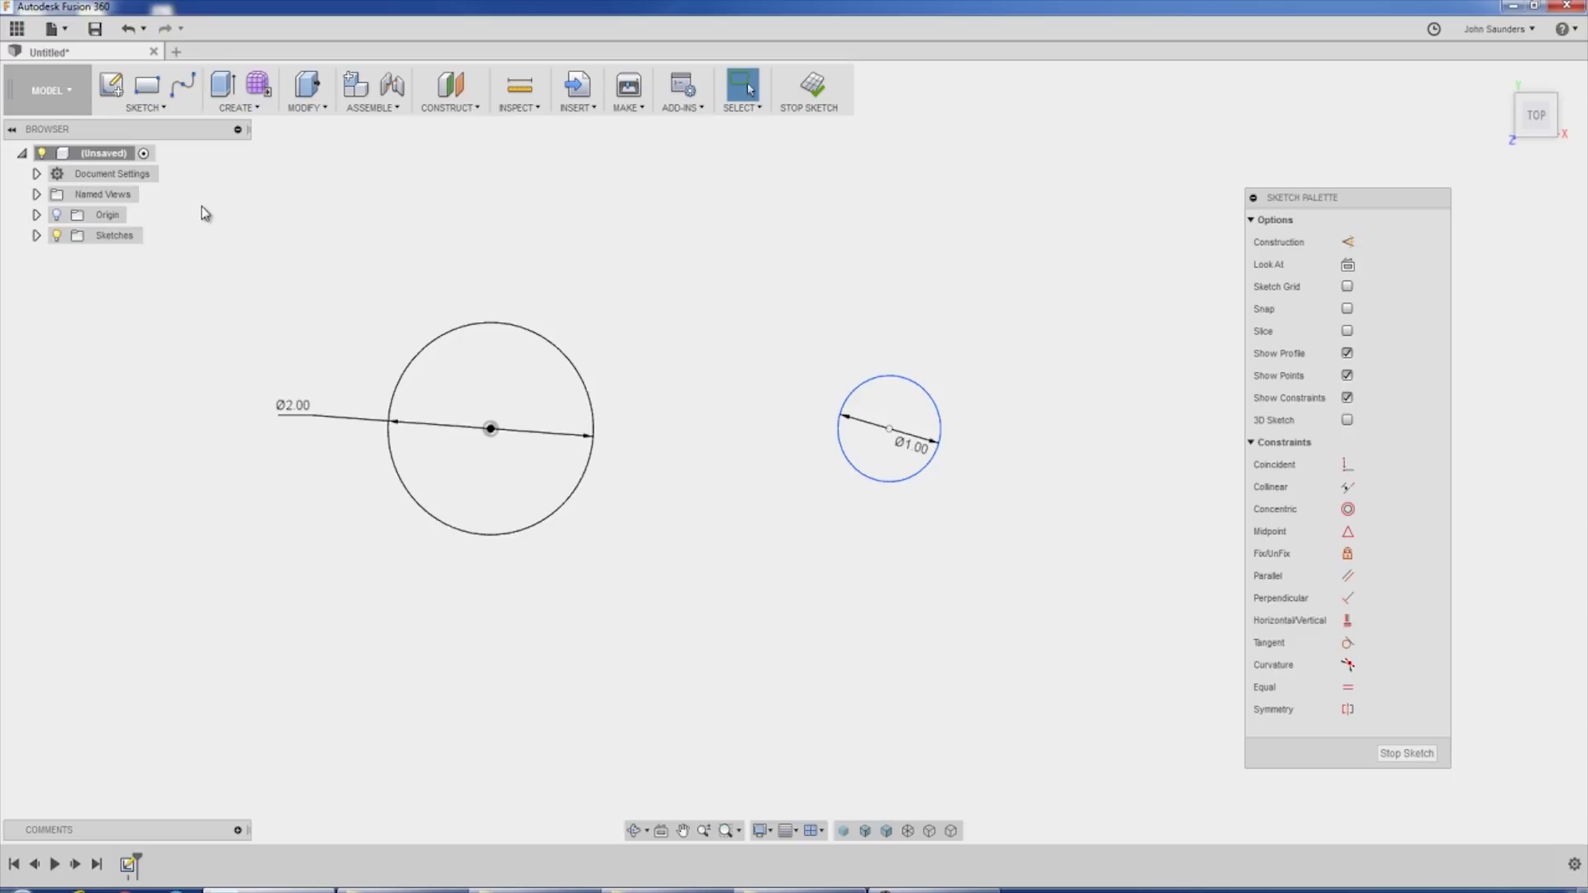
Dimension the gap between the two circles as 1 in, using Pick Circle/Arc Tangent instead of the centres.
{"action": "key", "text": "d"}
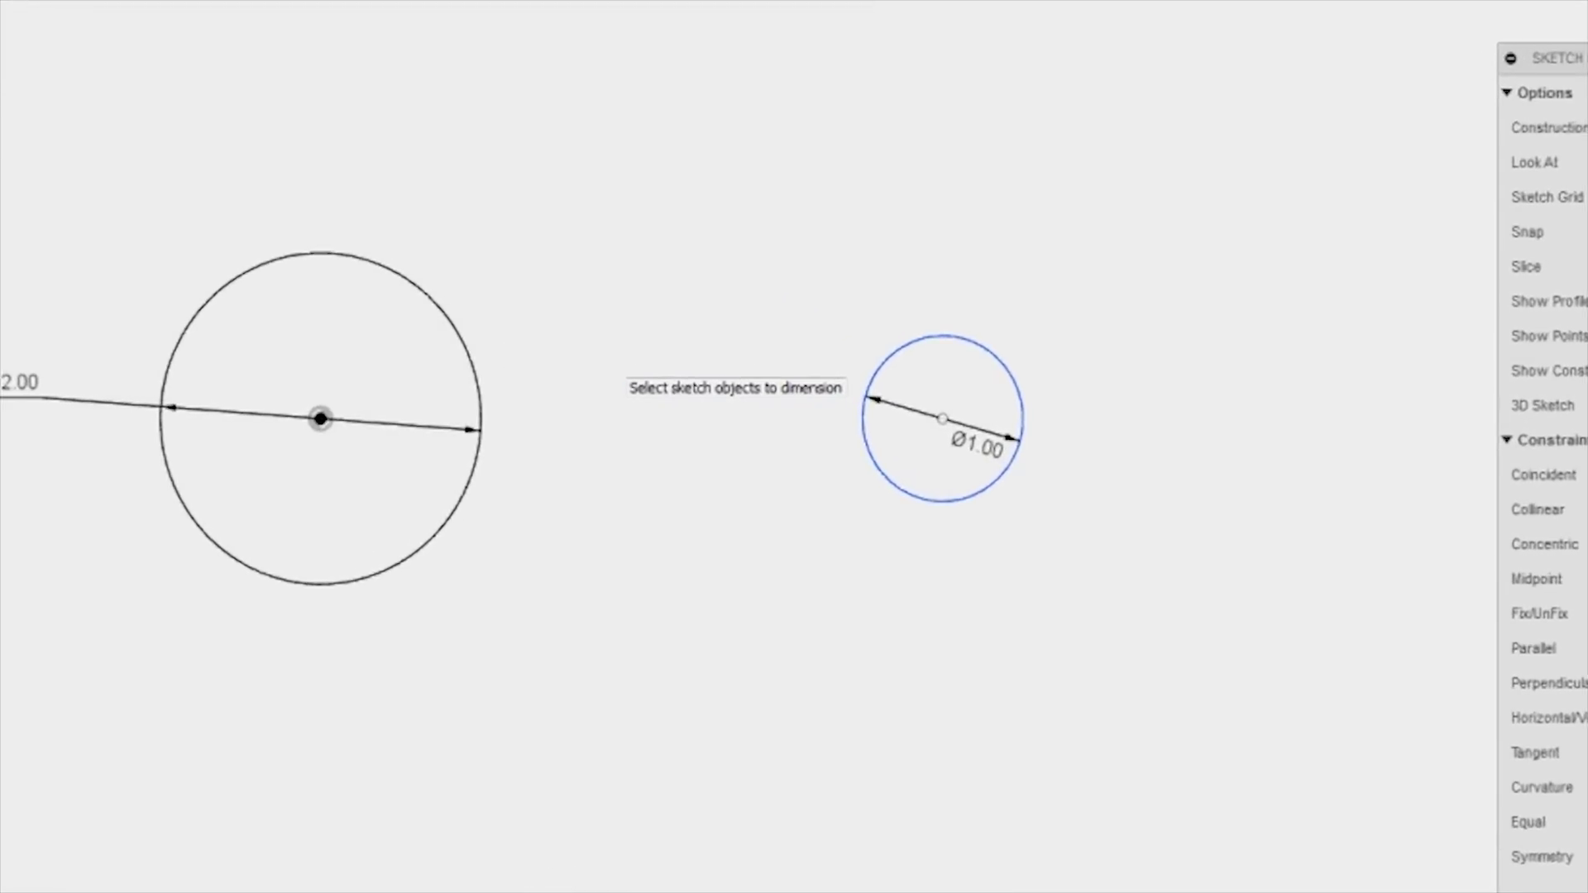
{"action": "right_click", "coordinate": [584, 339]}
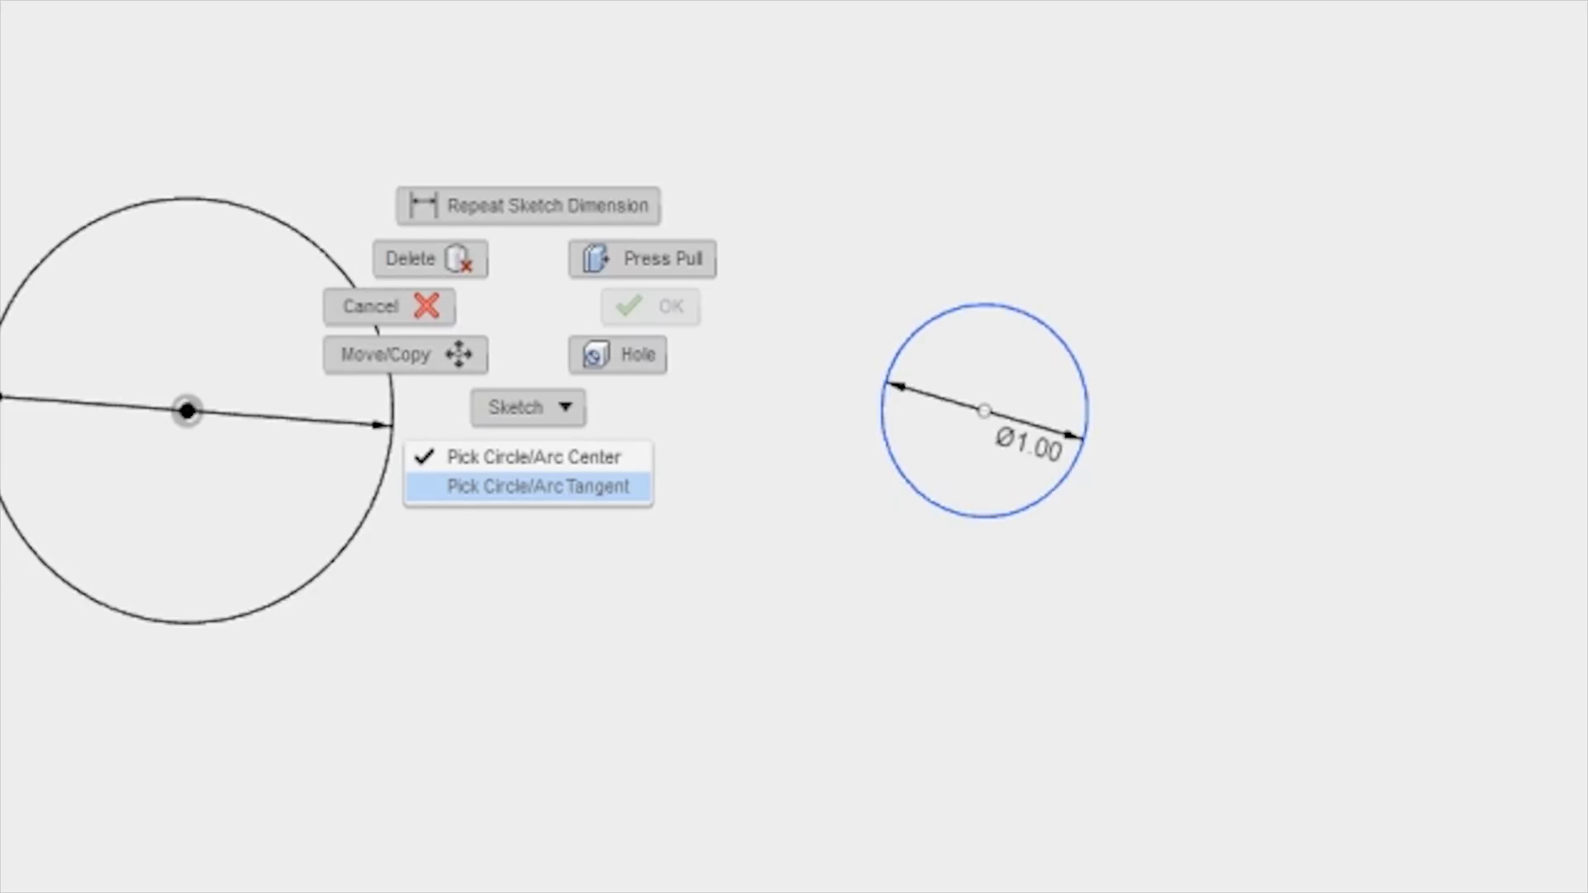
{"action": "left_click", "coordinate": [548, 487]}
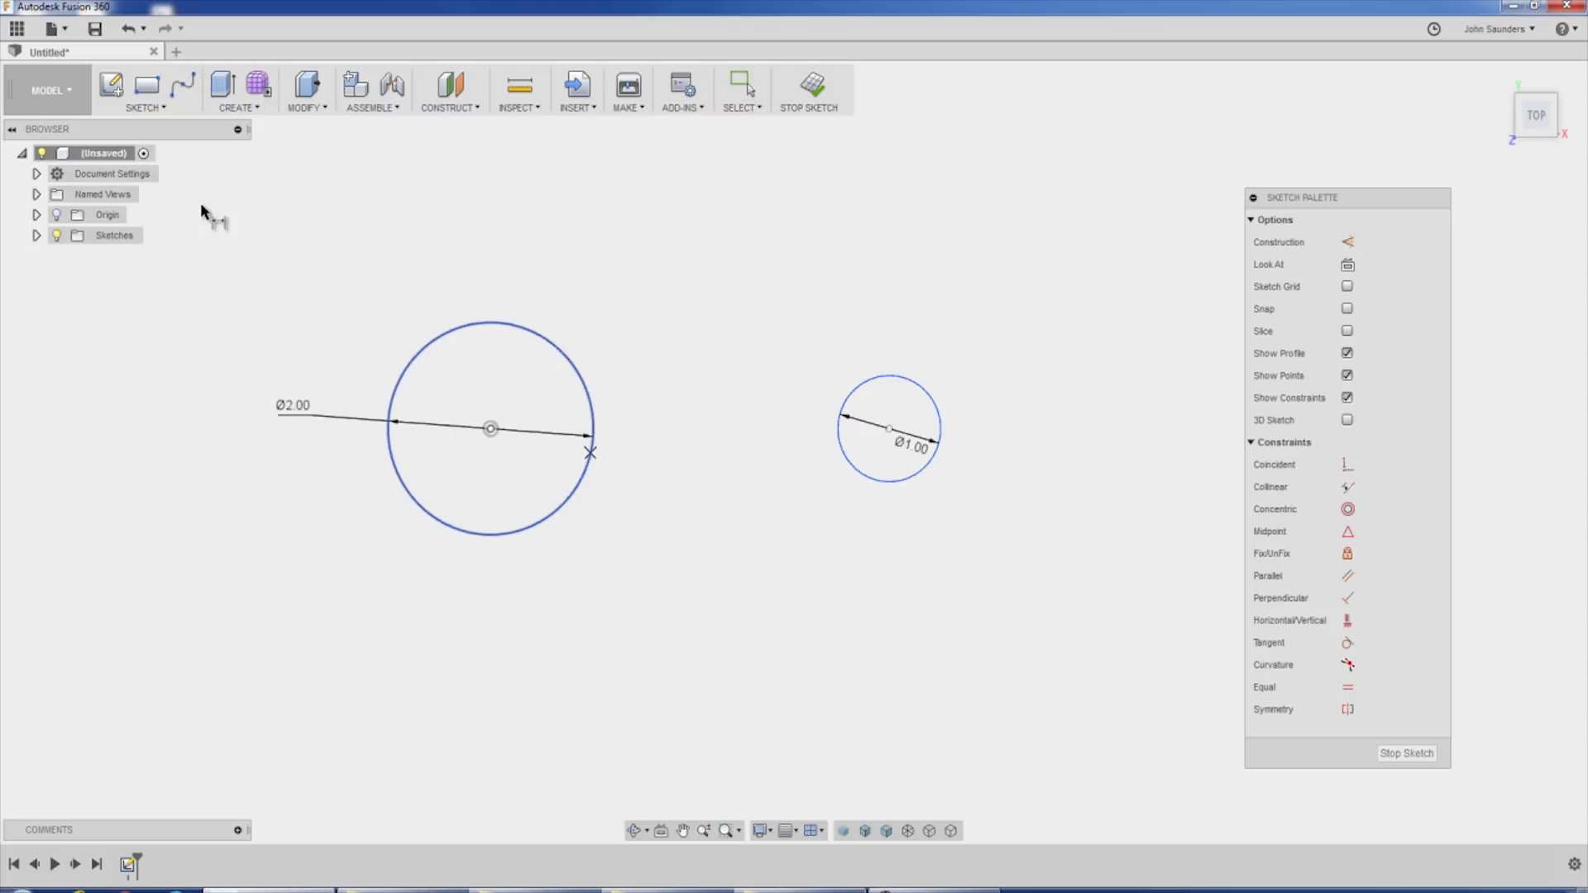
{"action": "left_click", "coordinate": [590, 452]}
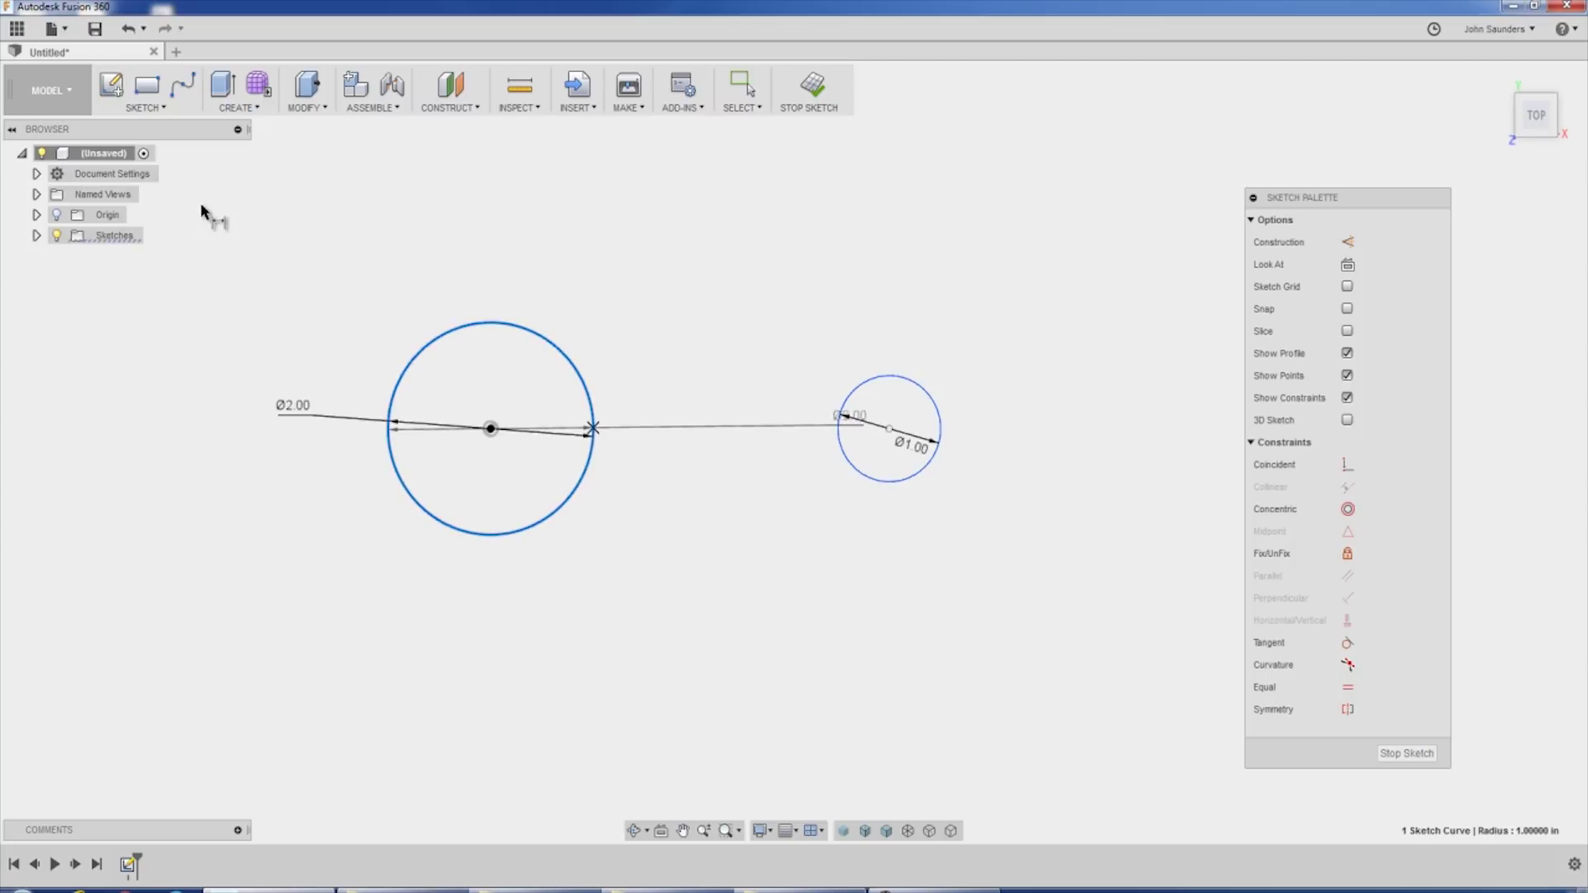
{"action": "left_click", "coordinate": [840, 427]}
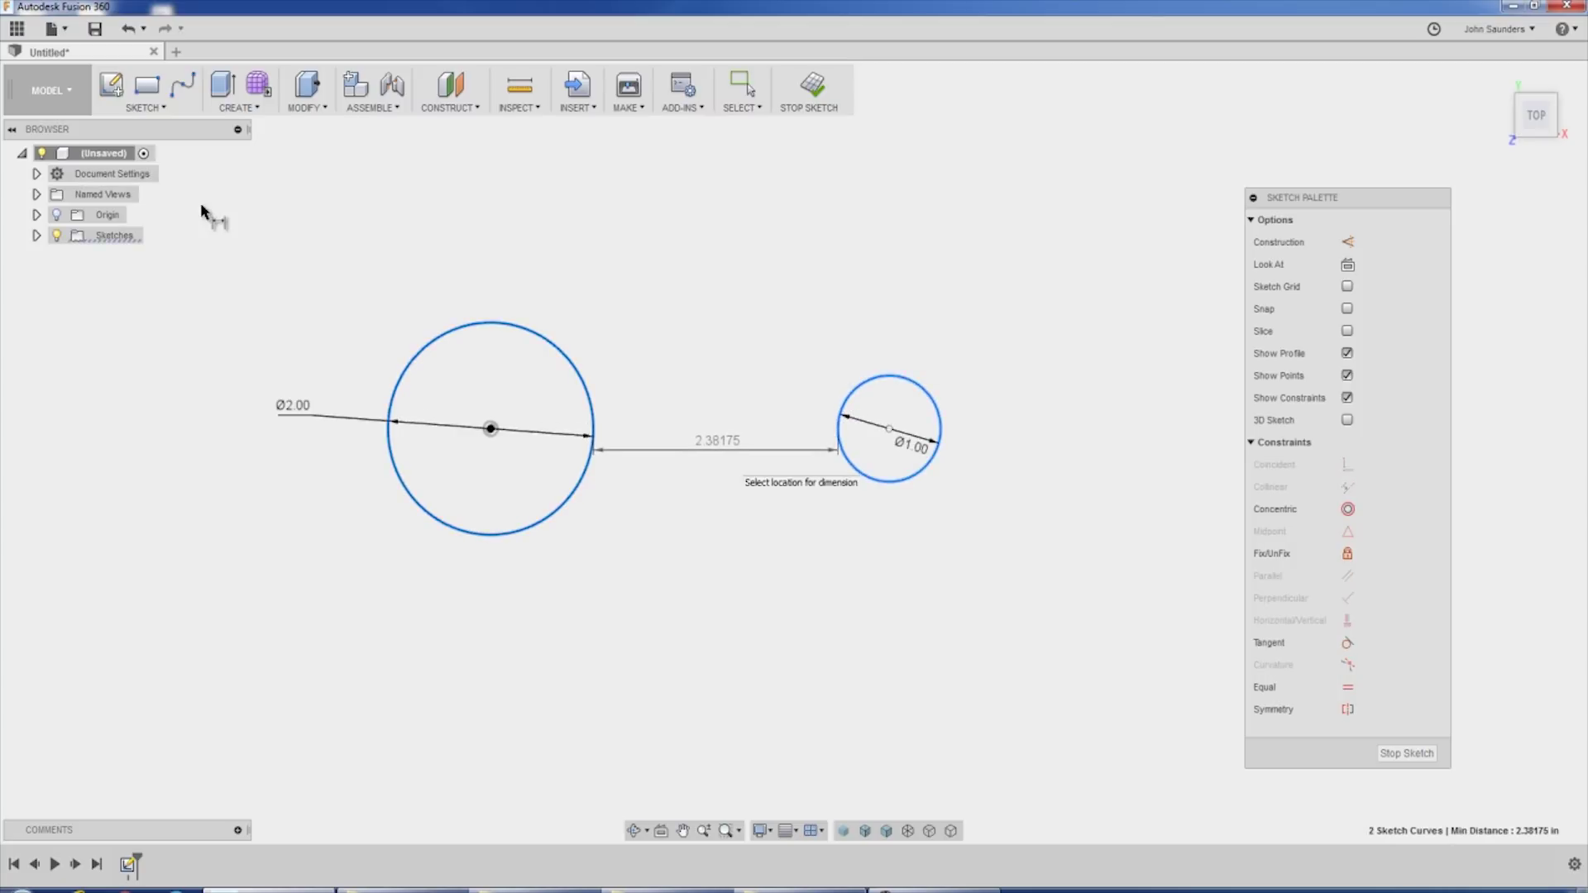
{"action": "left_click", "coordinate": [728, 451]}
{"action": "type", "text": "1"}
{"action": "key", "text": "Return"}
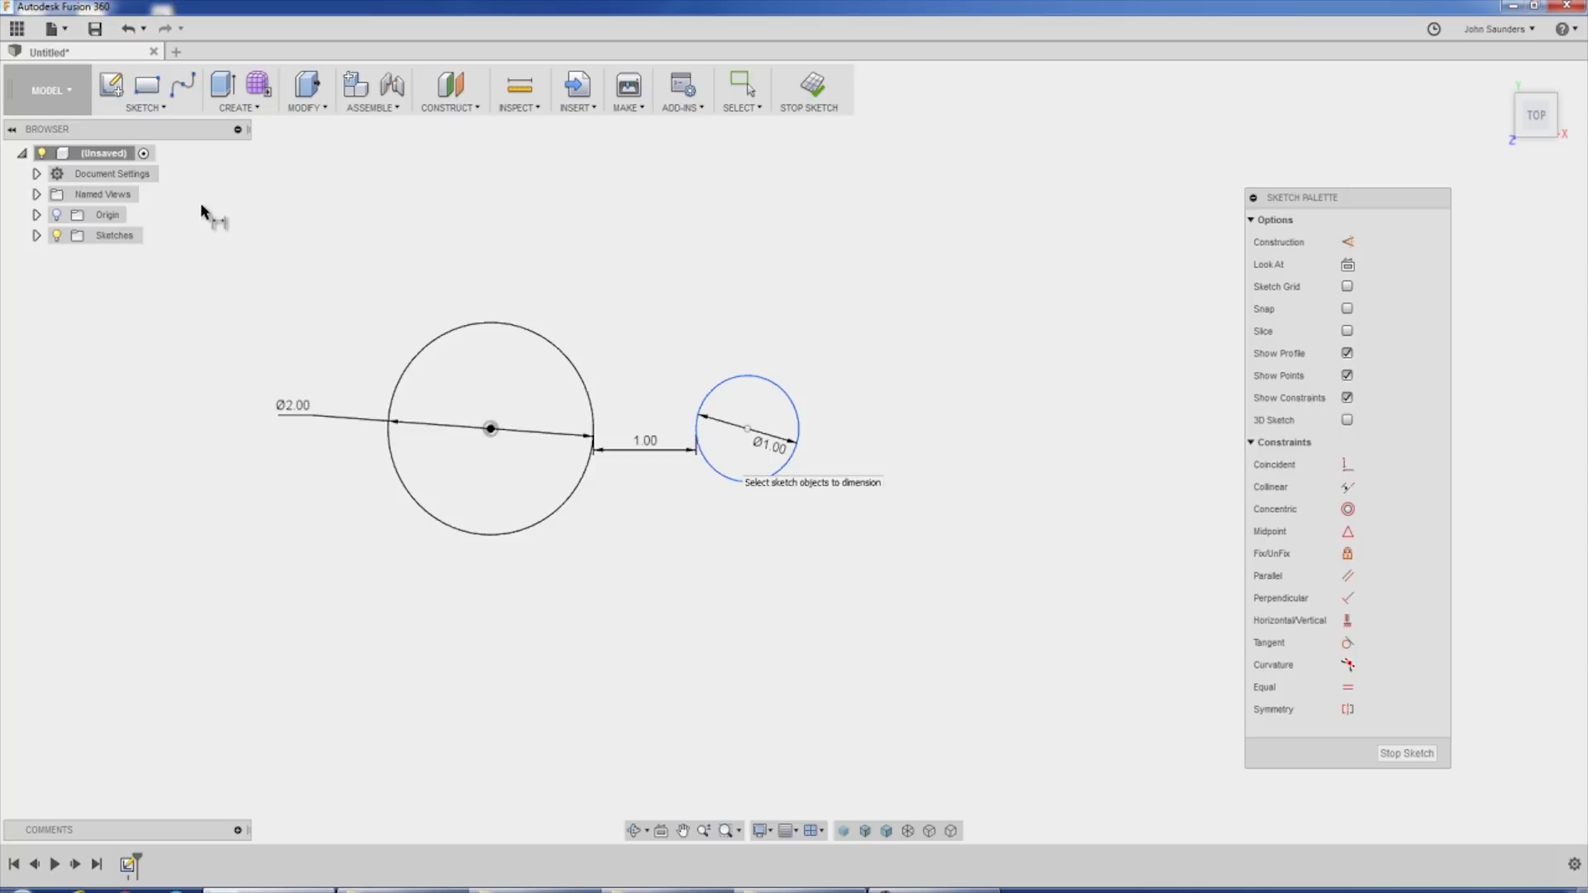
{"action": "scroll", "coordinate": [713, 453], "scroll_direction": "down", "scroll_amount": 3}
{"action": "middle_click_drag", "start_coordinate": [713, 453], "coordinate": [773, 550]}
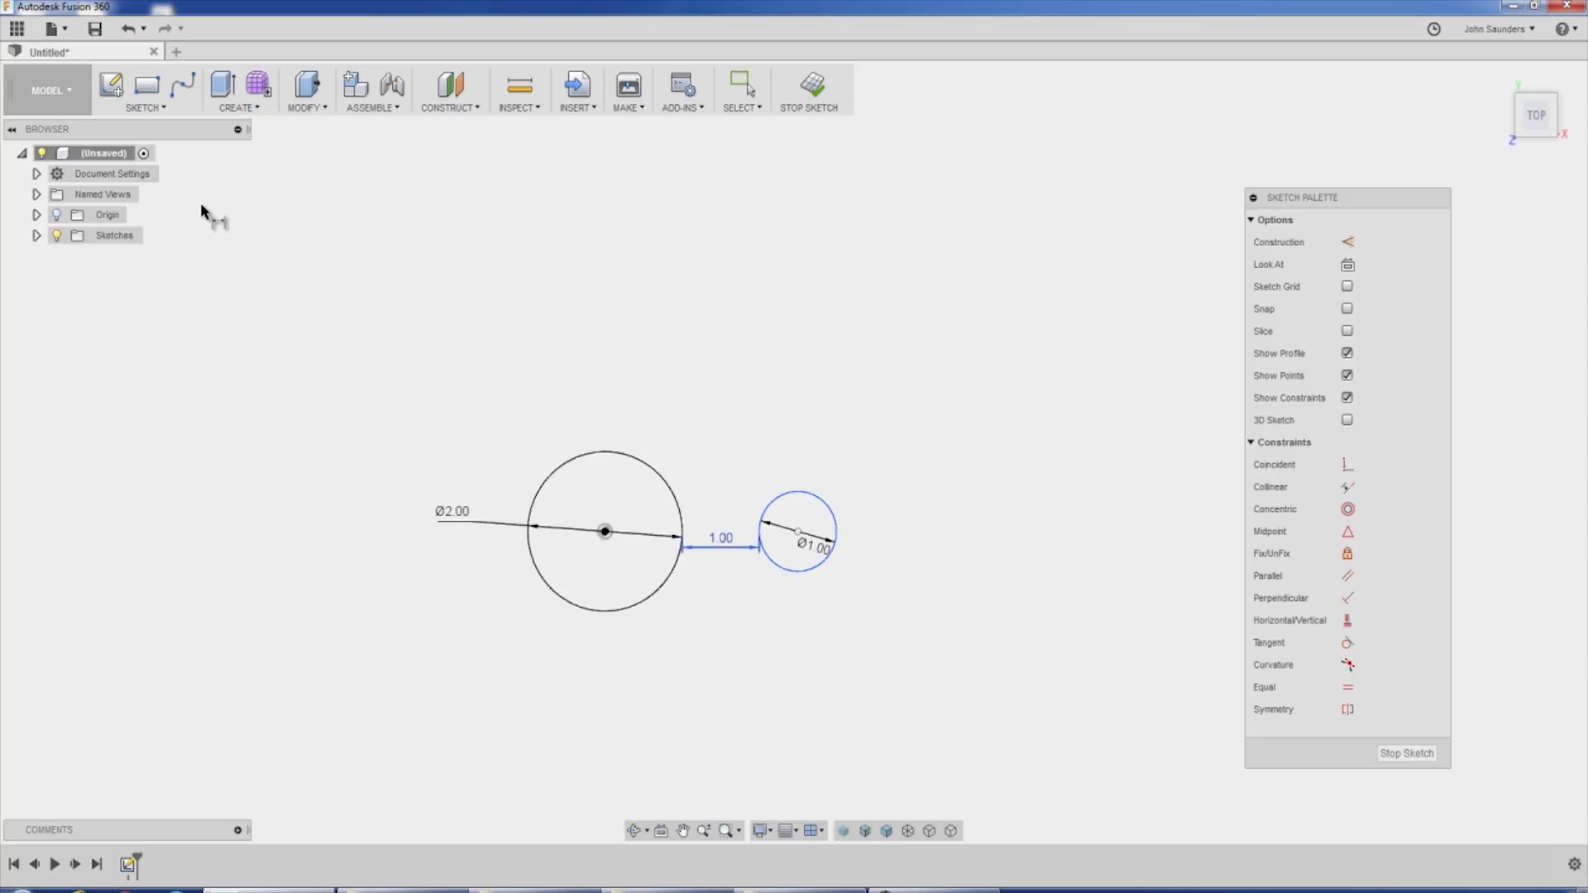
{"action": "key", "text": "Escape"}
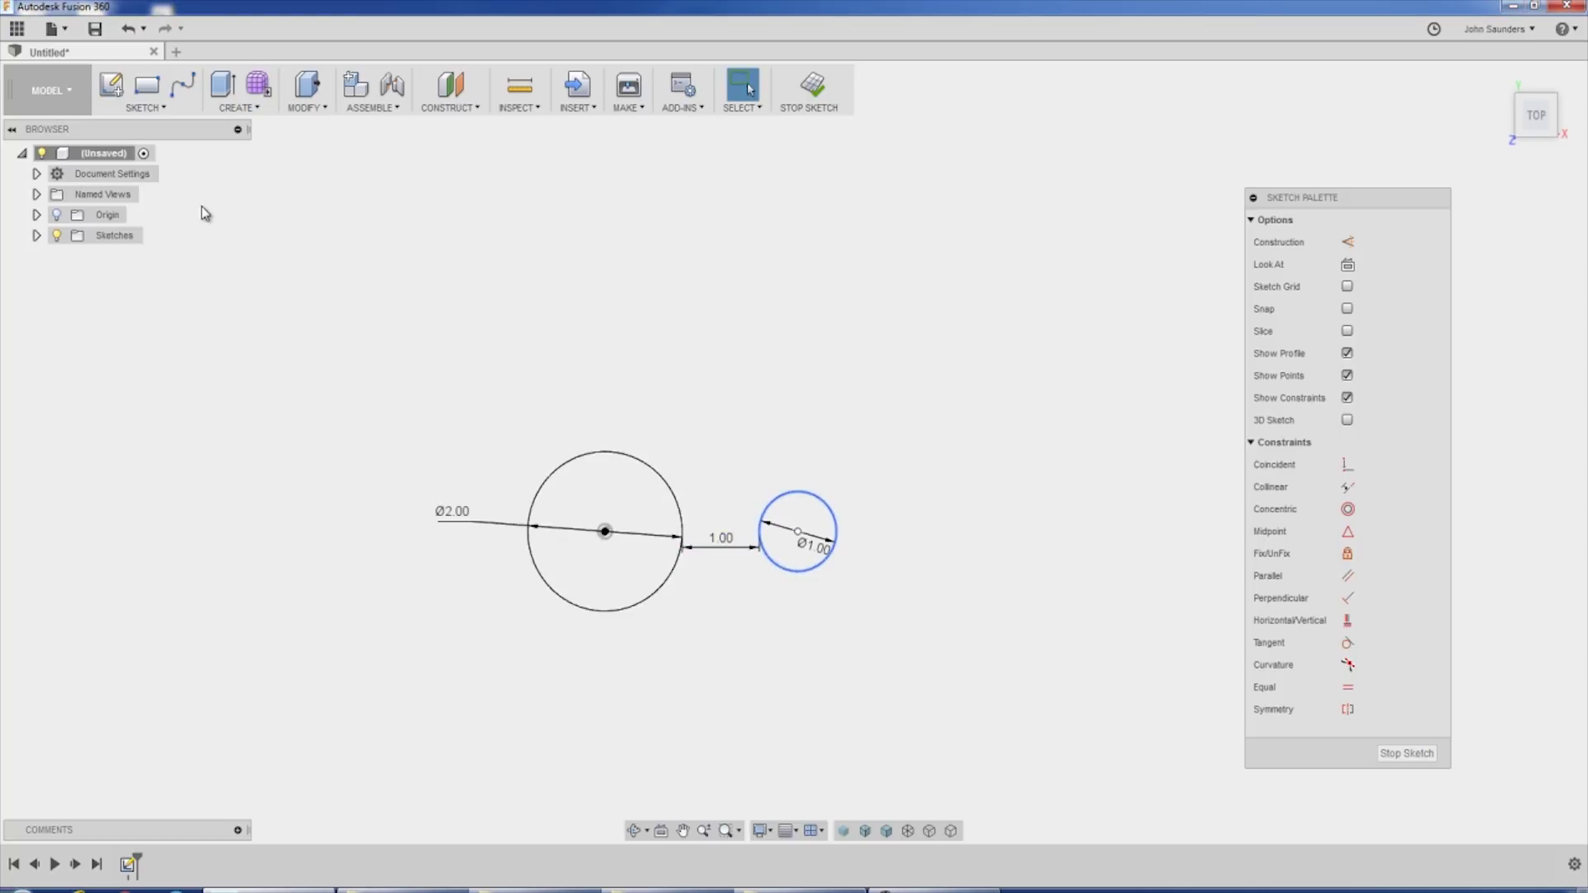
Move the small circle's centre slightly upward to test how the tangent dimension follows it.
{"action": "mouse_move", "coordinate": [797, 532]}
{"action": "left_mouse_down"}
{"action": "mouse_move", "coordinate": [731, 380]}
{"action": "mouse_move", "coordinate": [471, 390]}
{"action": "mouse_move", "coordinate": [739, 388]}
{"action": "mouse_move", "coordinate": [782, 612]}
{"action": "mouse_move", "coordinate": [796, 507]}
{"action": "left_mouse_up"}
{"action": "scroll", "coordinate": [754, 522], "scroll_direction": "up", "scroll_amount": 2}
{"action": "middle_click_drag", "start_coordinate": [754, 522], "coordinate": [798, 479]}
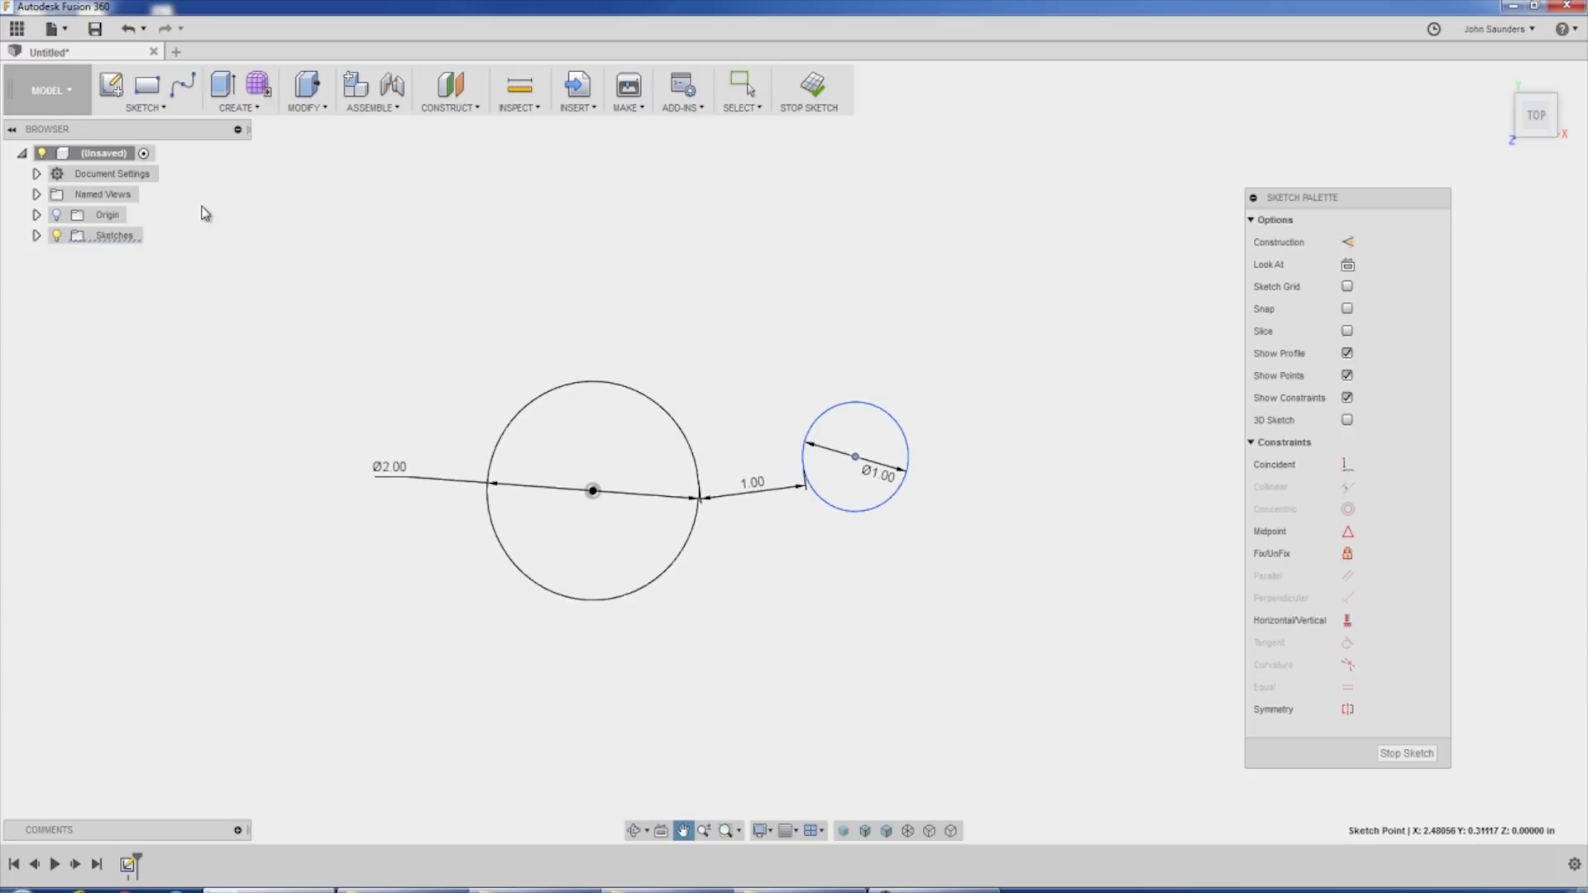
{"action": "key", "text": "Escape"}
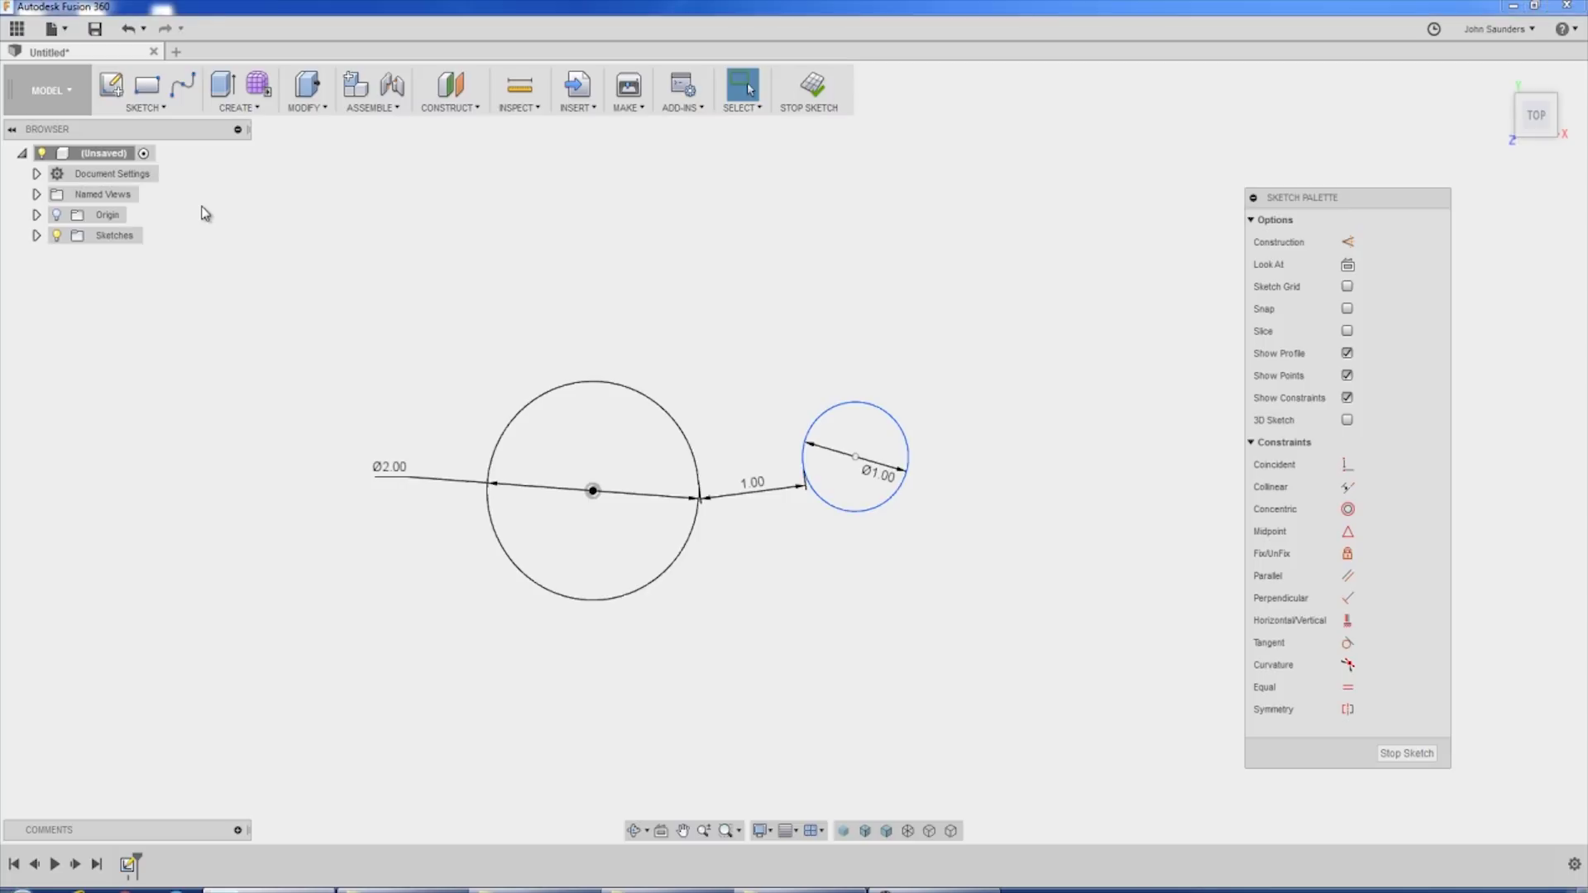
Finish the sketch and enable Auto look at sketch in the Design preferences.
{"action": "left_click", "coordinate": [813, 86]}
{"action": "middle_click_drag", "start_coordinate": [205, 213], "coordinate": [205, 213], "text": "shift"}
{"action": "left_click", "coordinate": [1496, 29]}
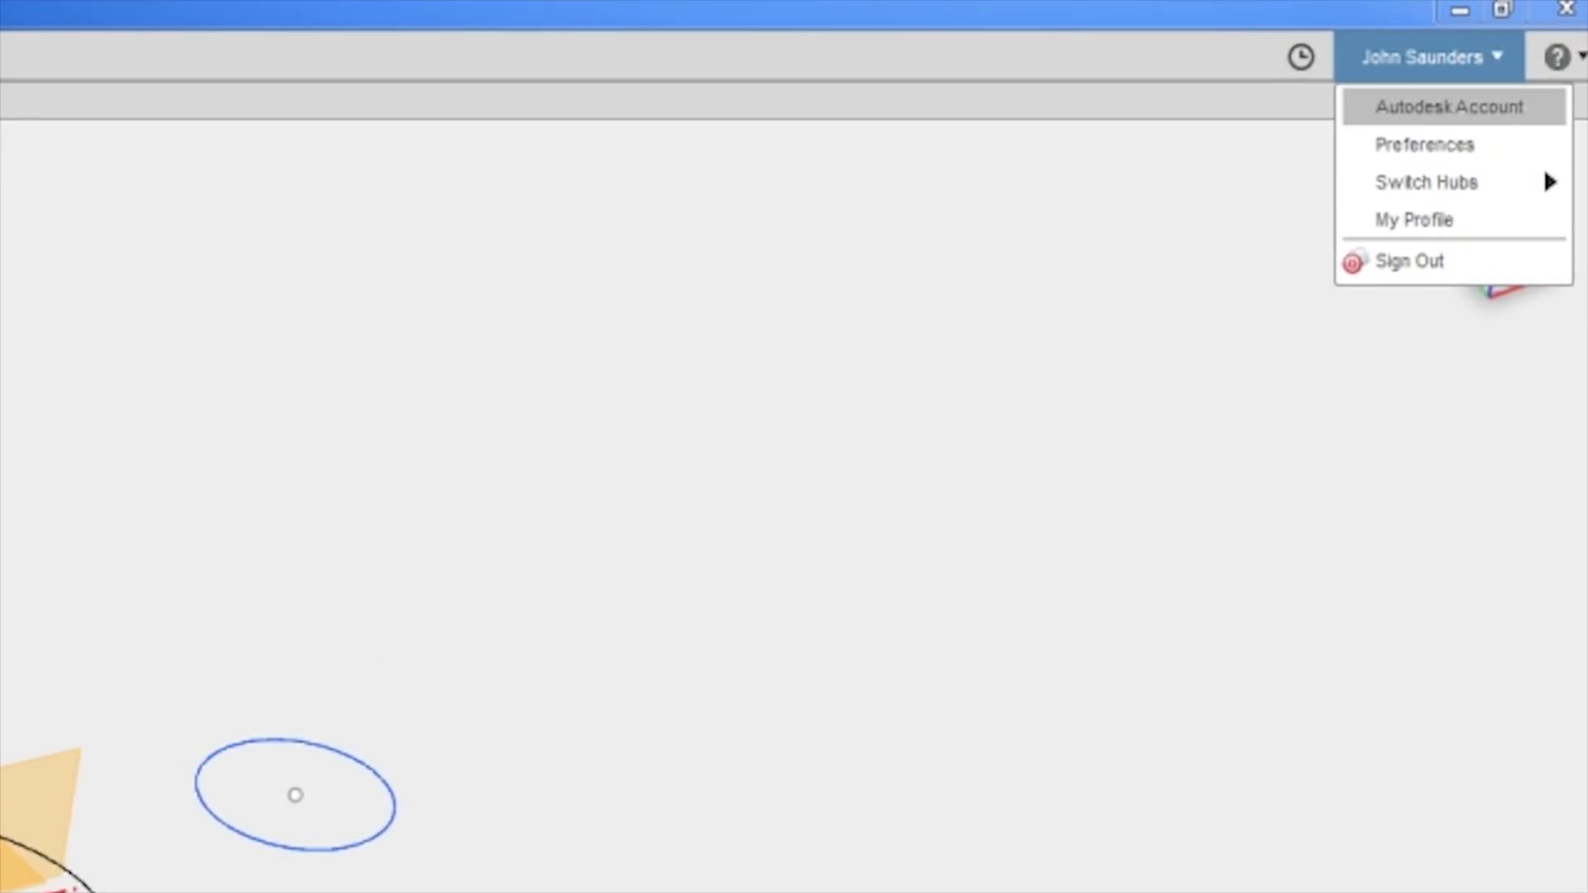
{"action": "left_click", "coordinate": [1424, 145]}
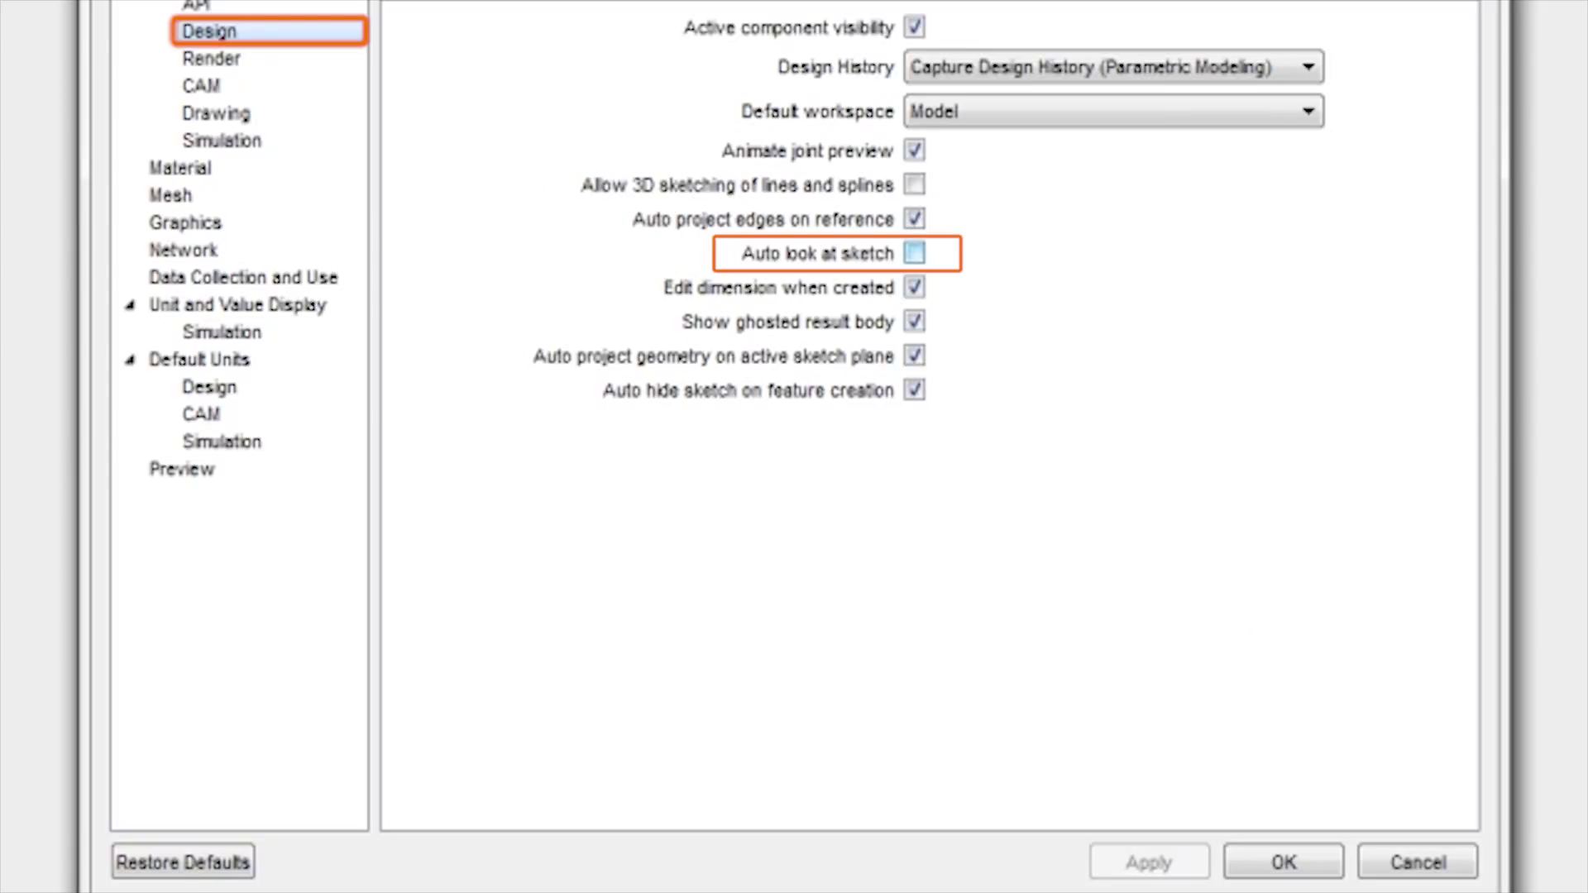
{"action": "left_click", "coordinate": [915, 253]}
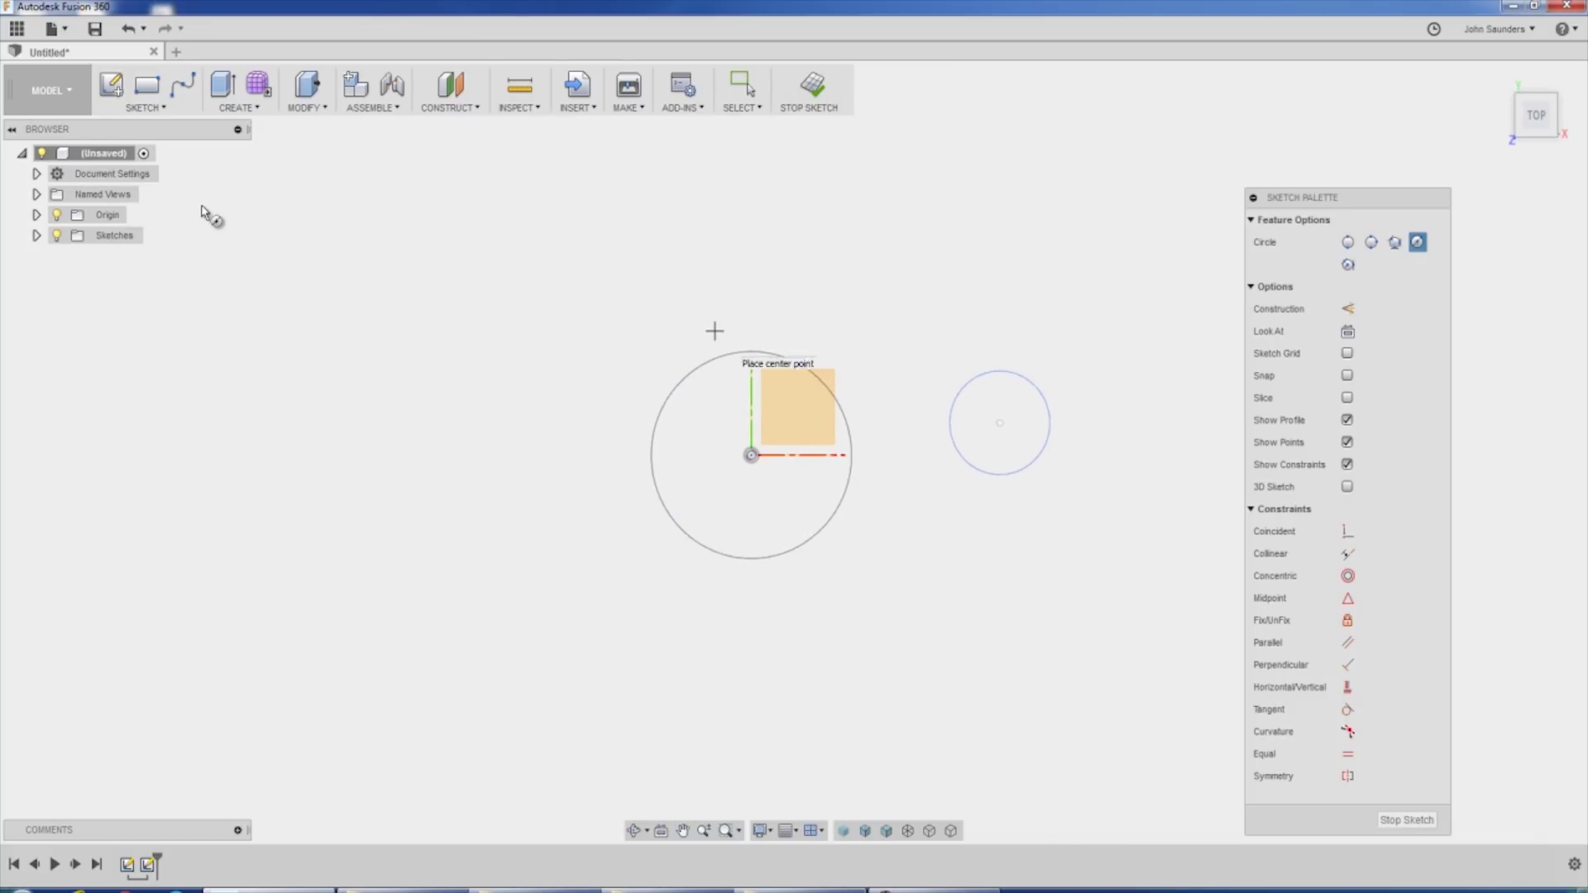
Leave the Circle command, orbit to an angled view and undo the new empty sketch.
{"action": "key", "text": "Escape"}
{"action": "middle_click_drag", "start_coordinate": [202, 207], "coordinate": [202, 207], "text": "shift"}
{"action": "key", "text": "ctrl+z"}
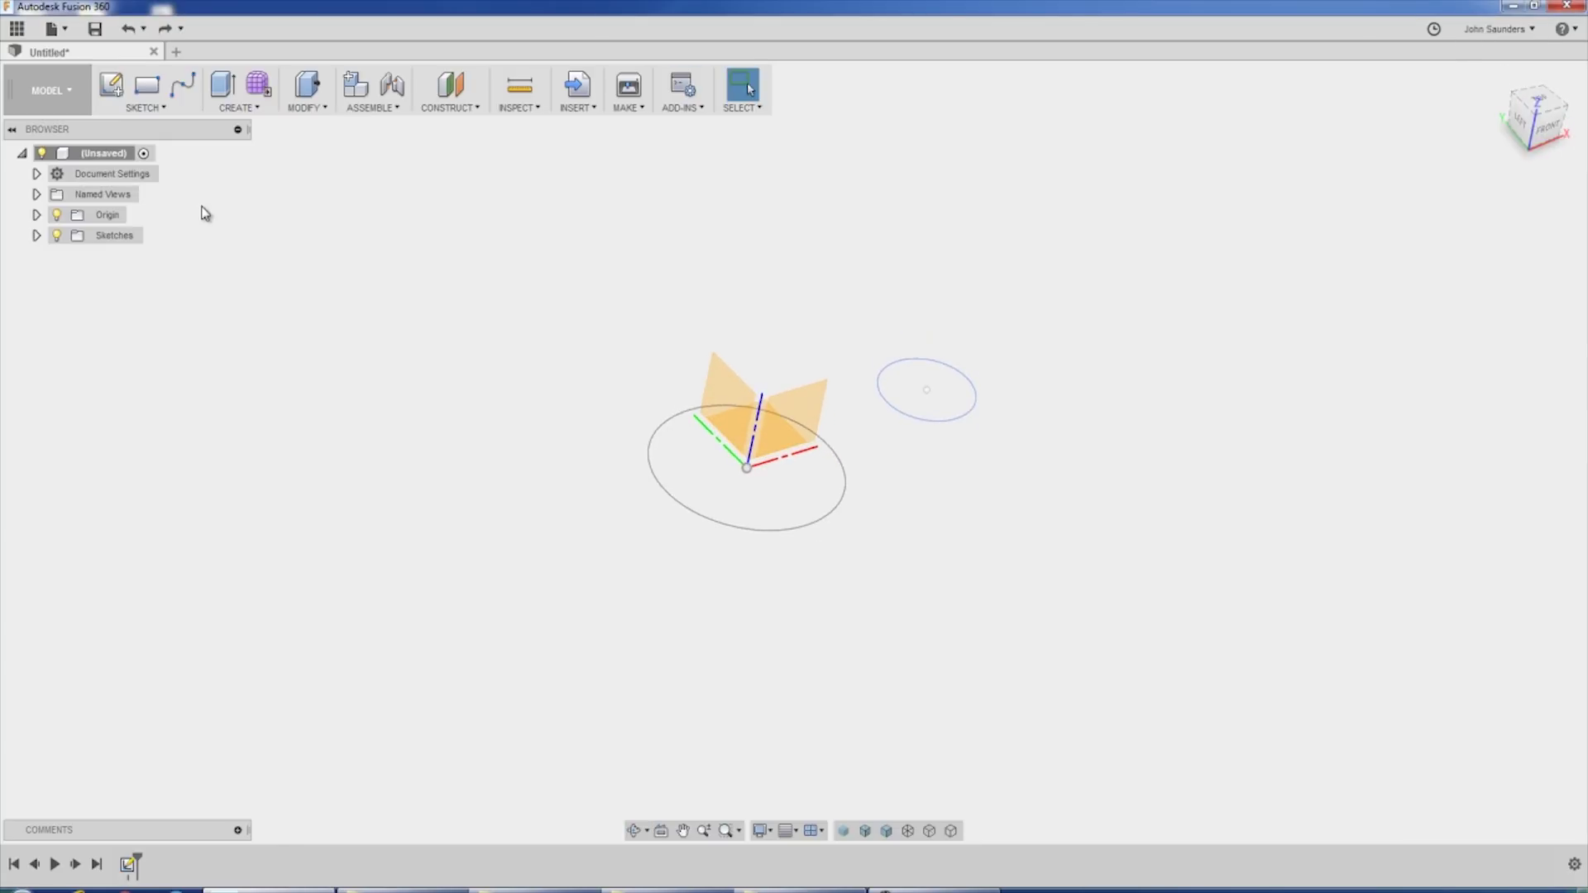
Disable Auto look at sketch in the Design preferences and apply the change.
{"action": "left_click", "coordinate": [1498, 29]}
{"action": "left_click", "coordinate": [1495, 72]}
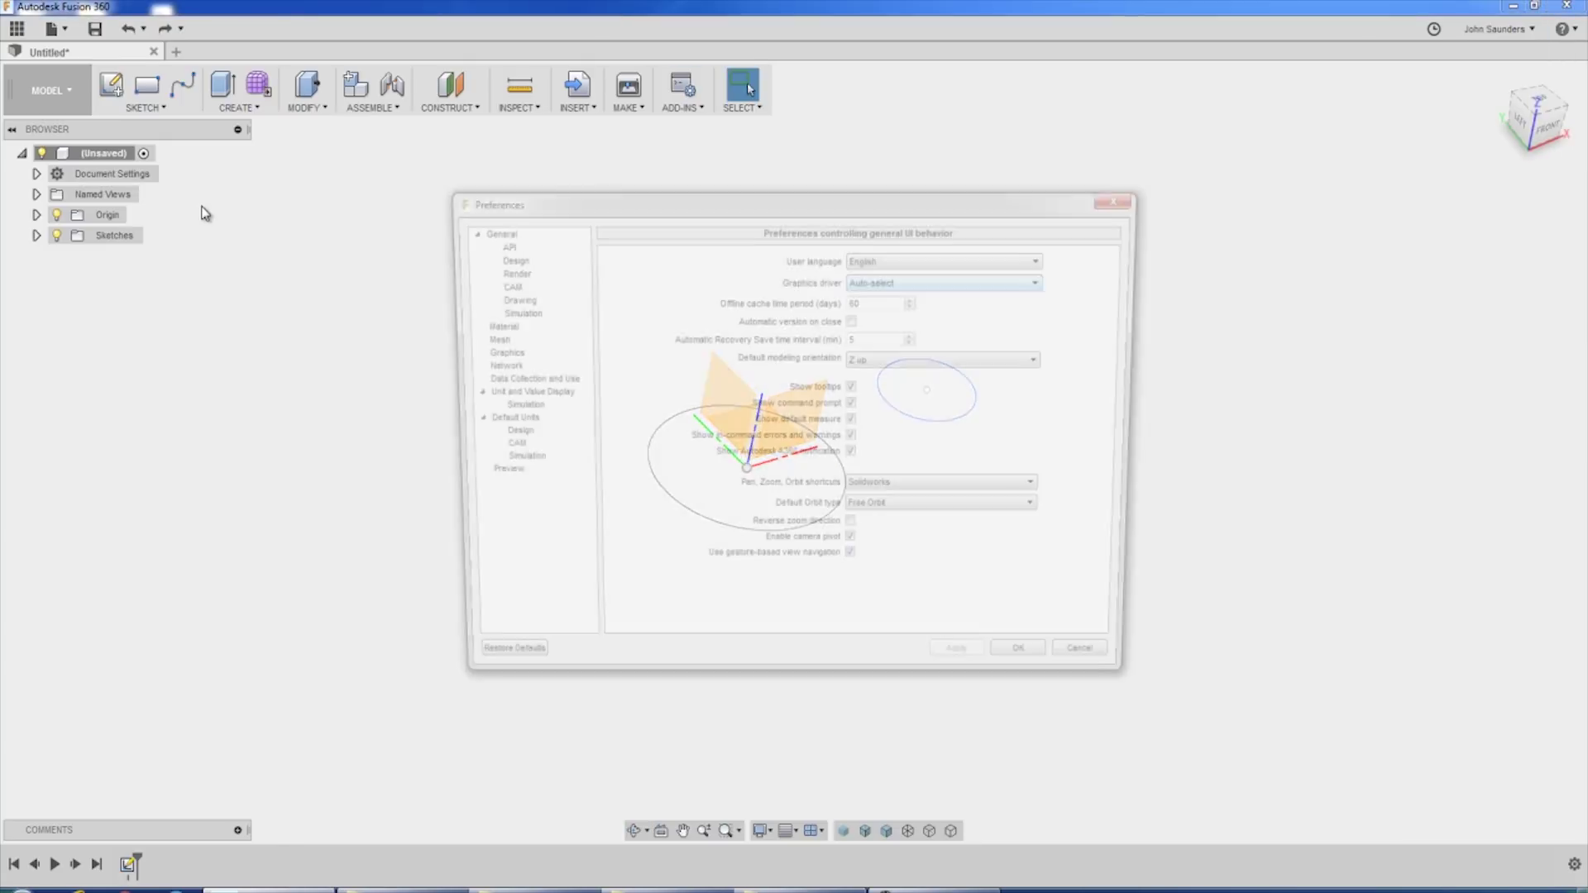
{"action": "left_click", "coordinate": [504, 257]}
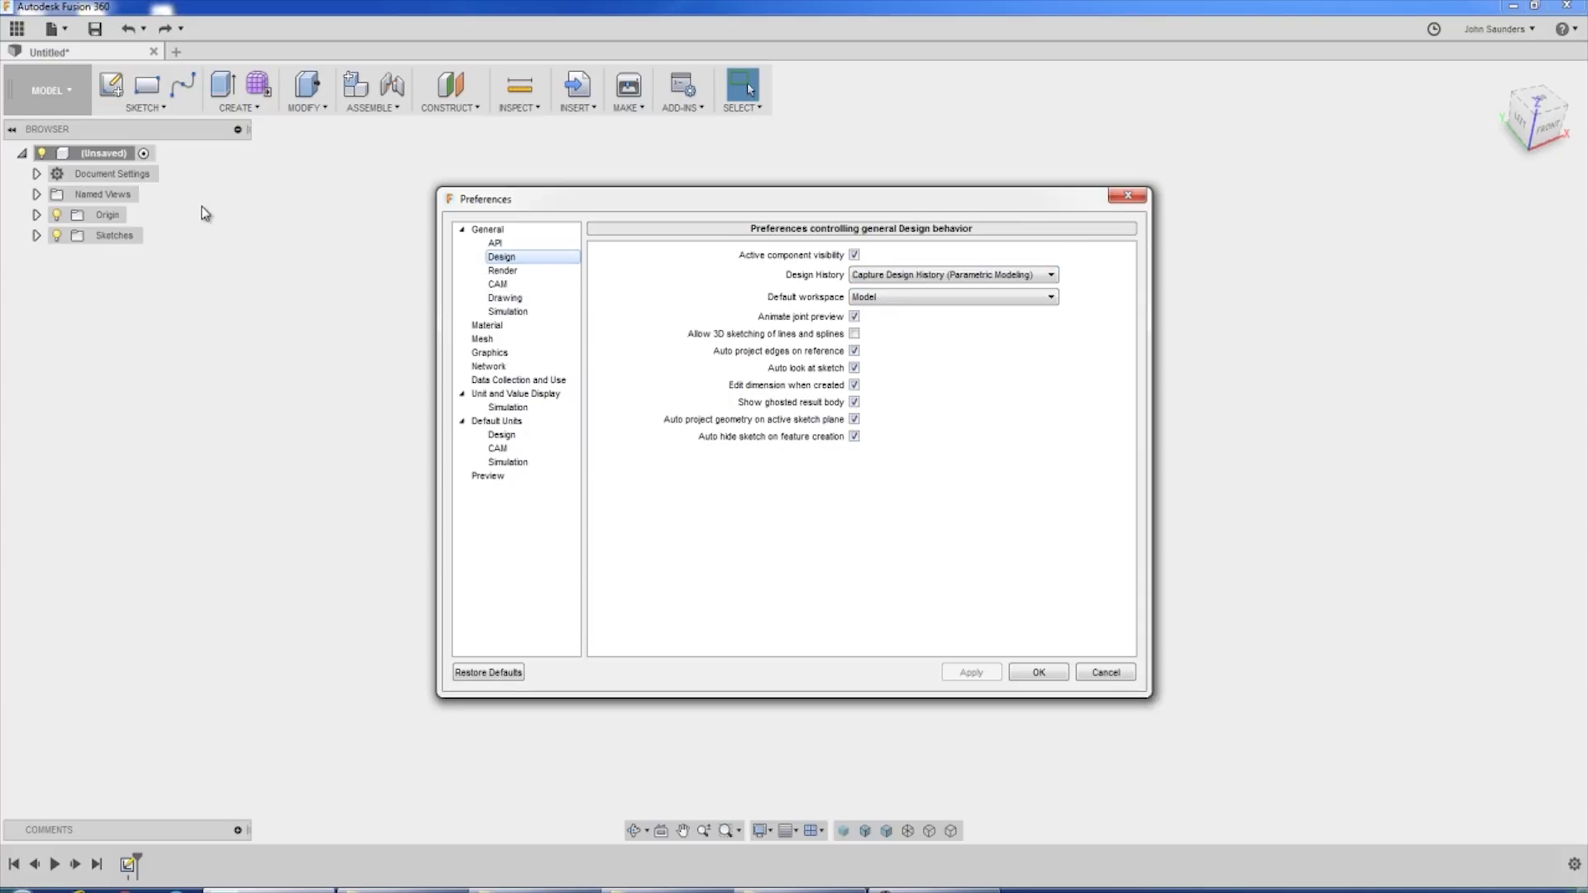
{"action": "left_click", "coordinate": [855, 368]}
{"action": "key", "text": "Return"}
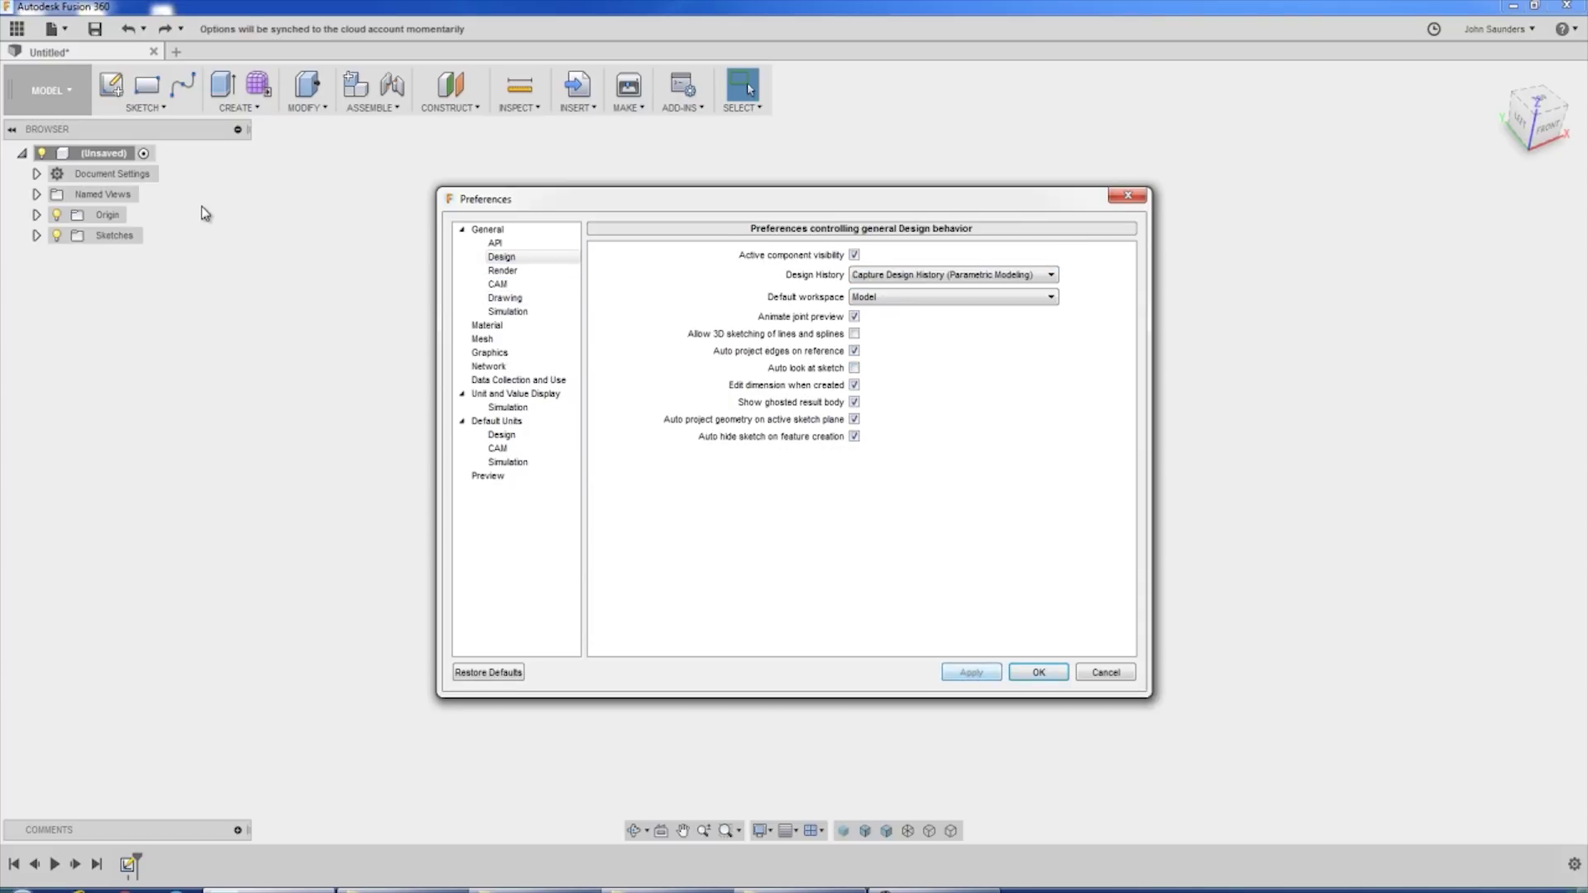
Sketch a new circle on the horizontal origin plane from the angled view, in front of the existing small circle.
{"action": "key", "text": "c"}
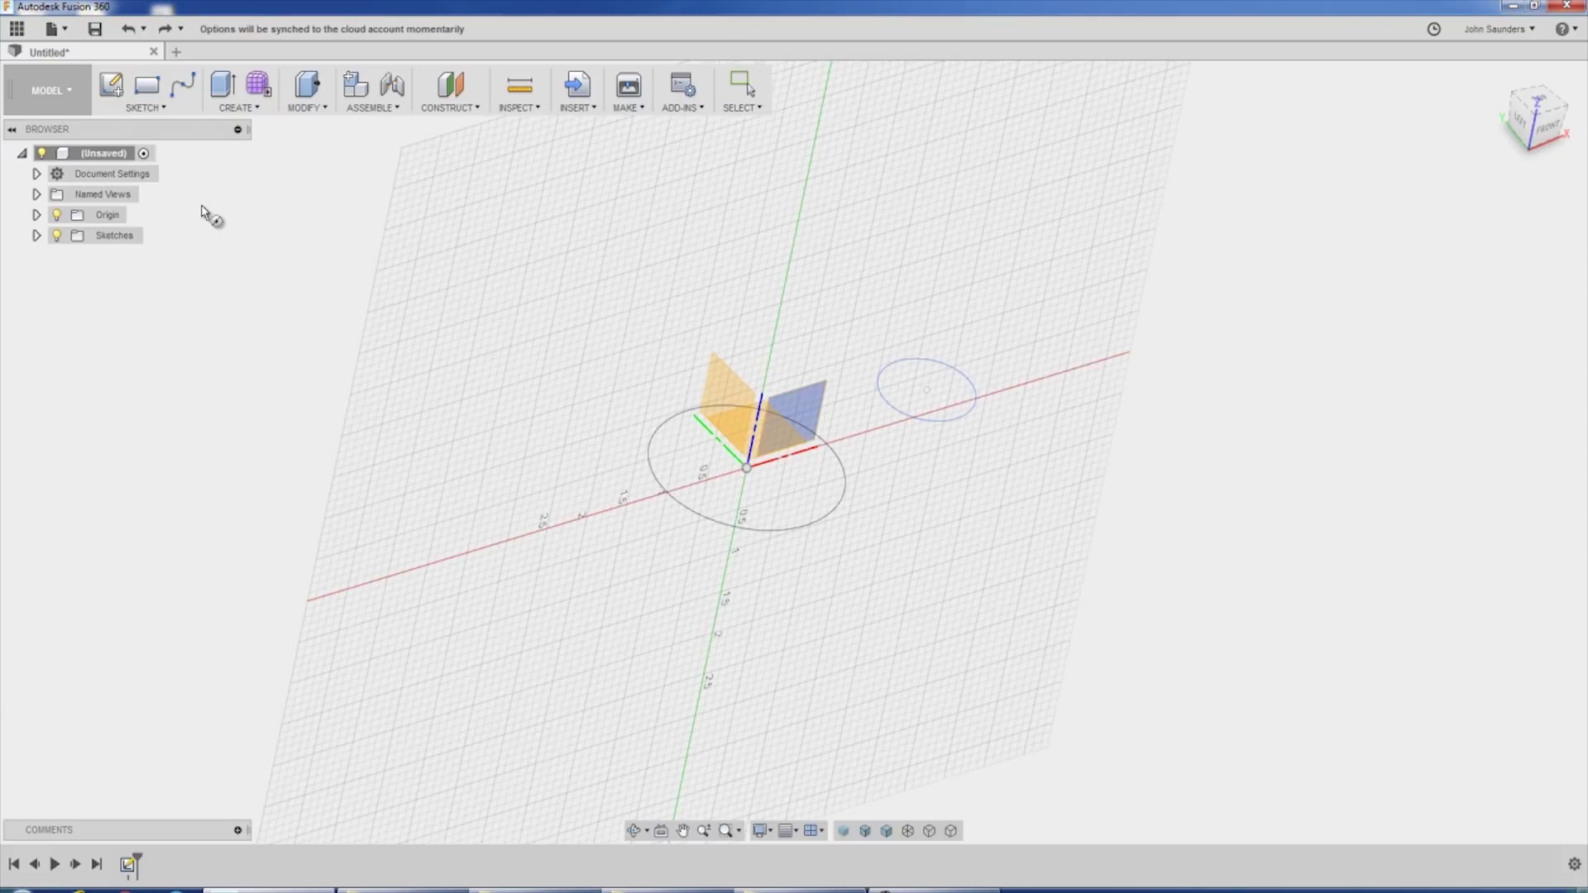
{"action": "middle_click_drag", "start_coordinate": [765, 422], "coordinate": [769, 467], "text": "shift"}
{"action": "left_click", "coordinate": [765, 426]}
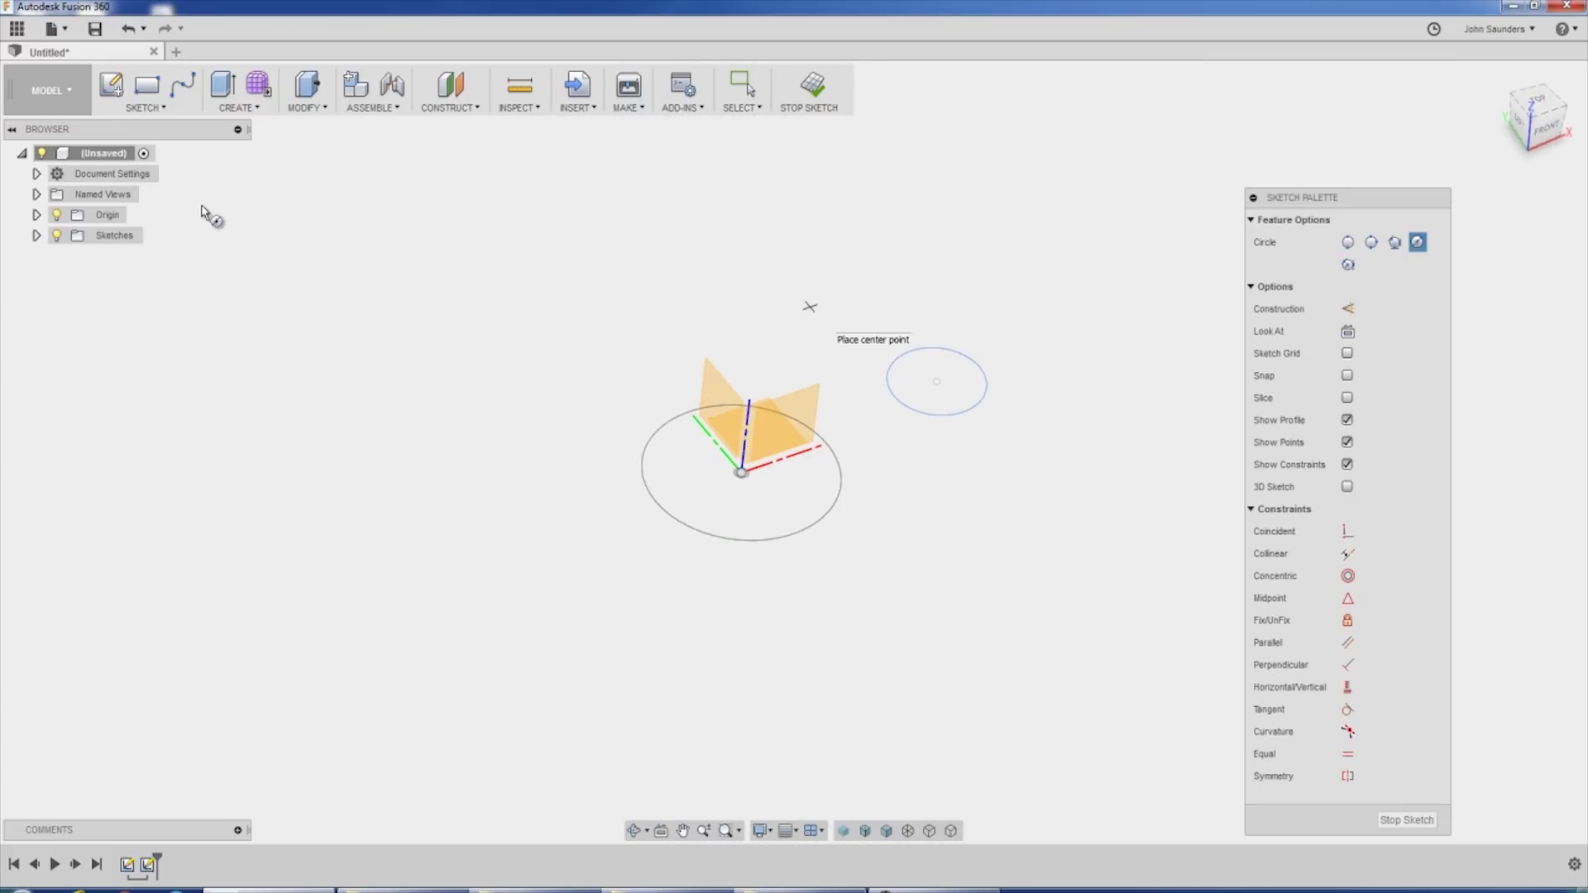
{"action": "left_click", "coordinate": [945, 472]}
{"action": "left_click", "coordinate": [996, 475]}
{"action": "key", "text": "Escape"}
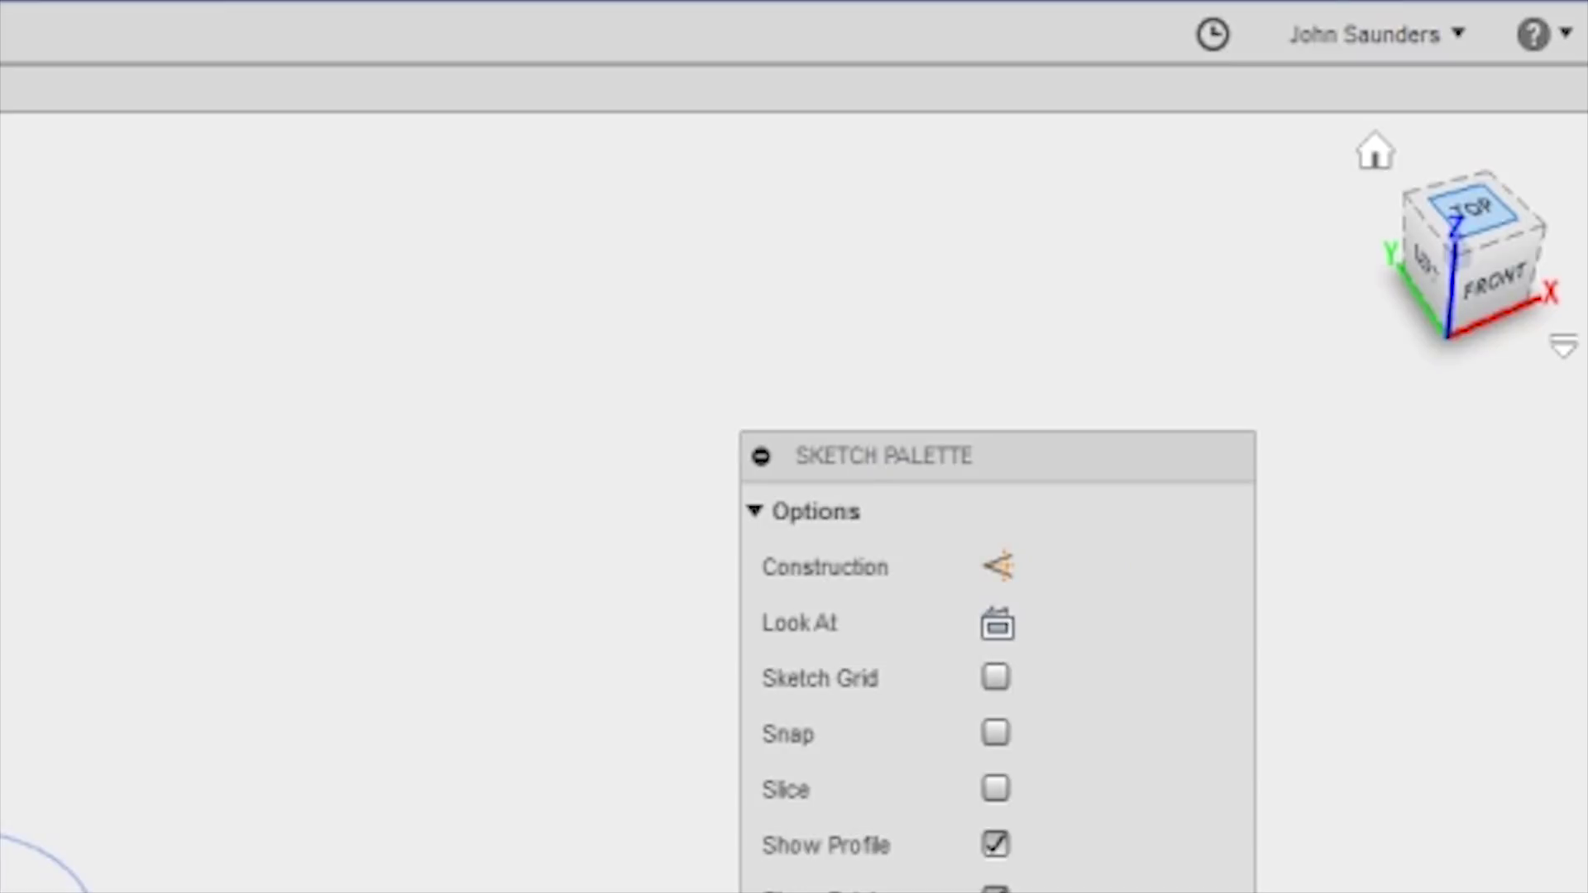
Switch to the Top view, orbit back to an angled view and activate Look At for the sketch.
{"action": "left_click", "coordinate": [1470, 206]}
{"action": "middle_click_drag", "start_coordinate": [331, 662], "coordinate": [372, 512], "text": "shift"}
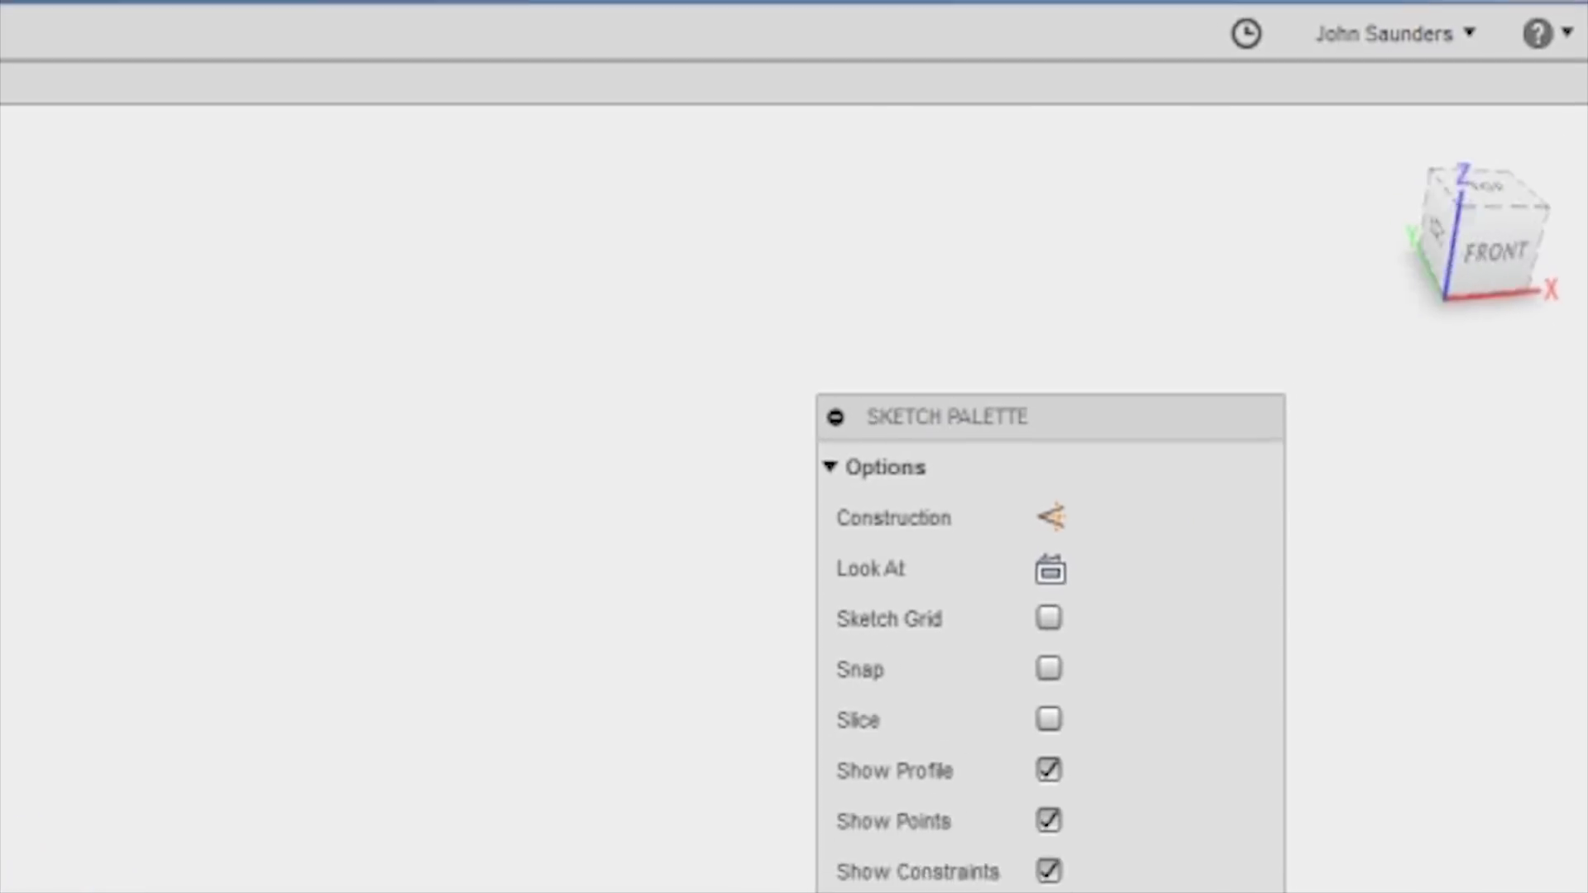
{"action": "middle_click_drag", "start_coordinate": [161, 124], "coordinate": [204, 213], "text": "shift"}
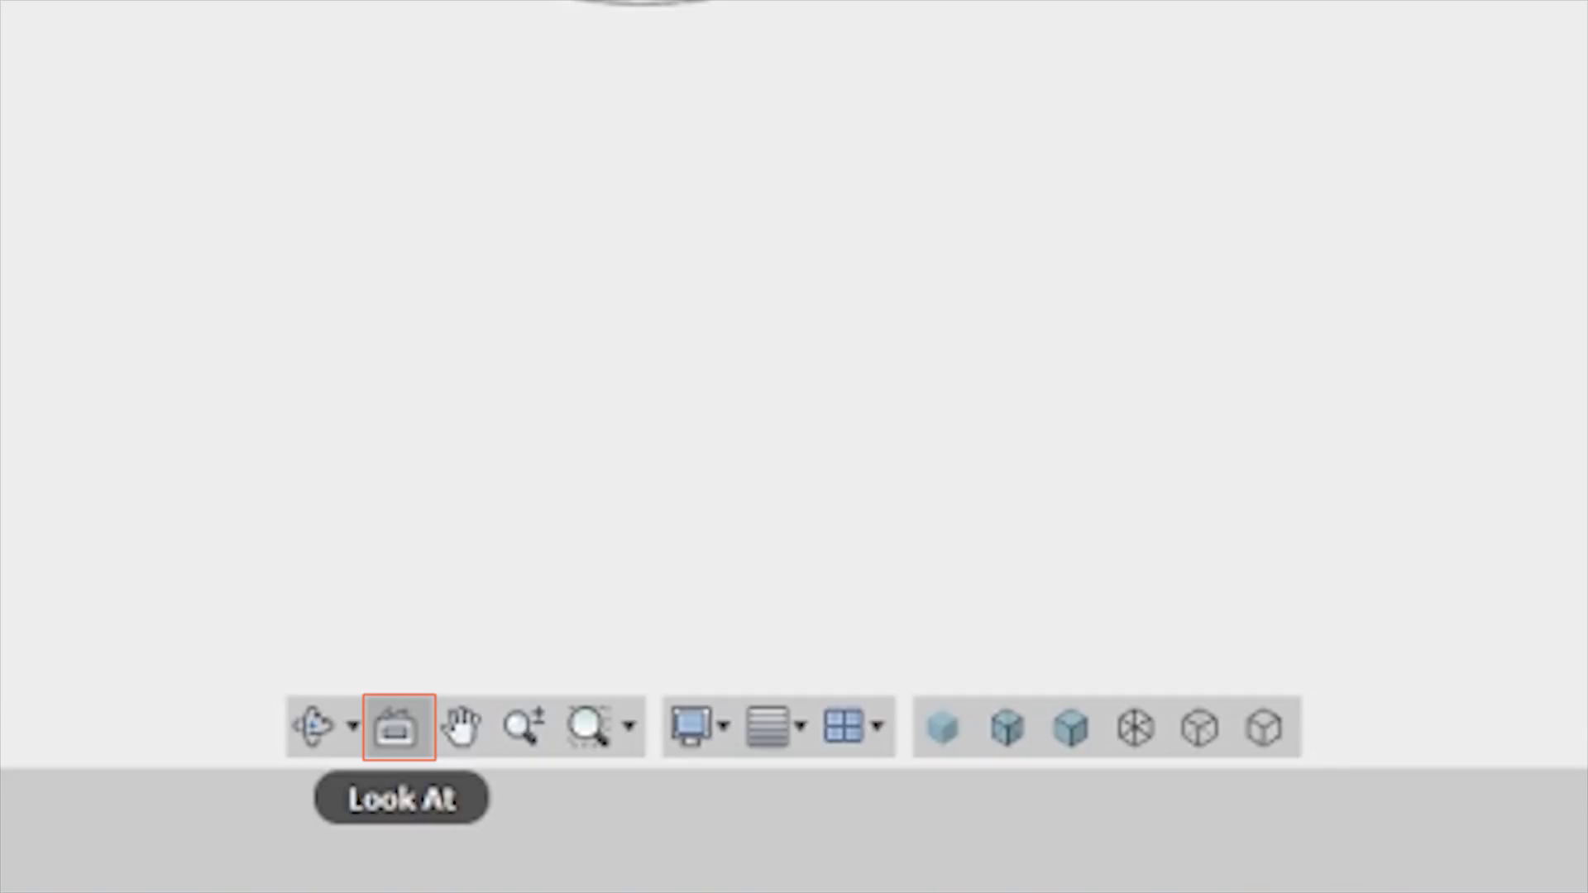
{"action": "left_click", "coordinate": [399, 727]}
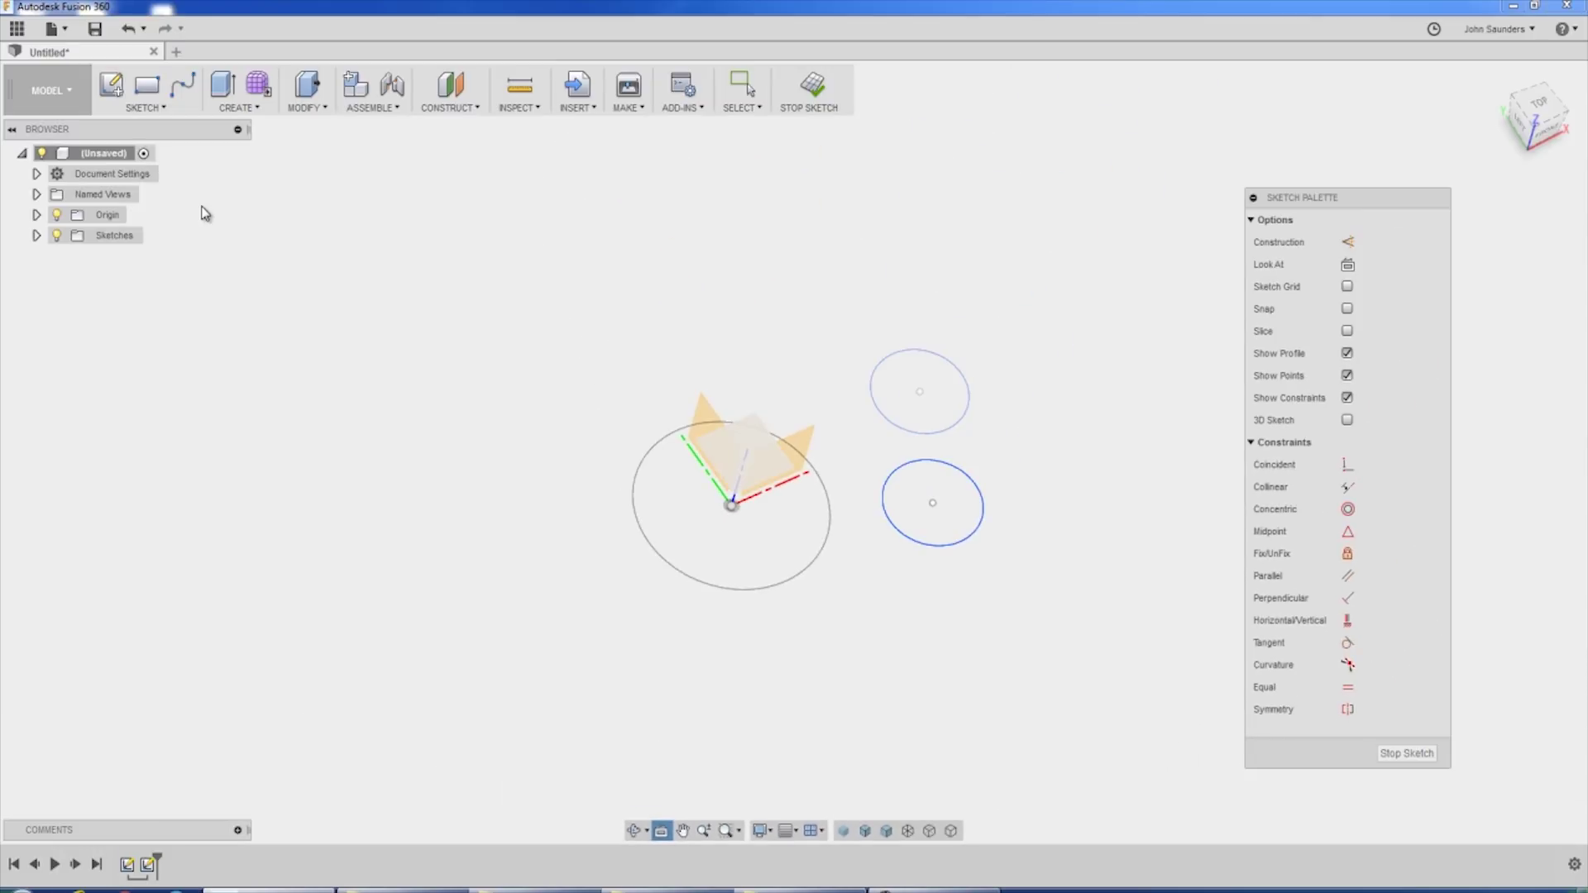
{"action": "left_click", "coordinate": [203, 207]}
{"action": "key", "text": "Escape"}
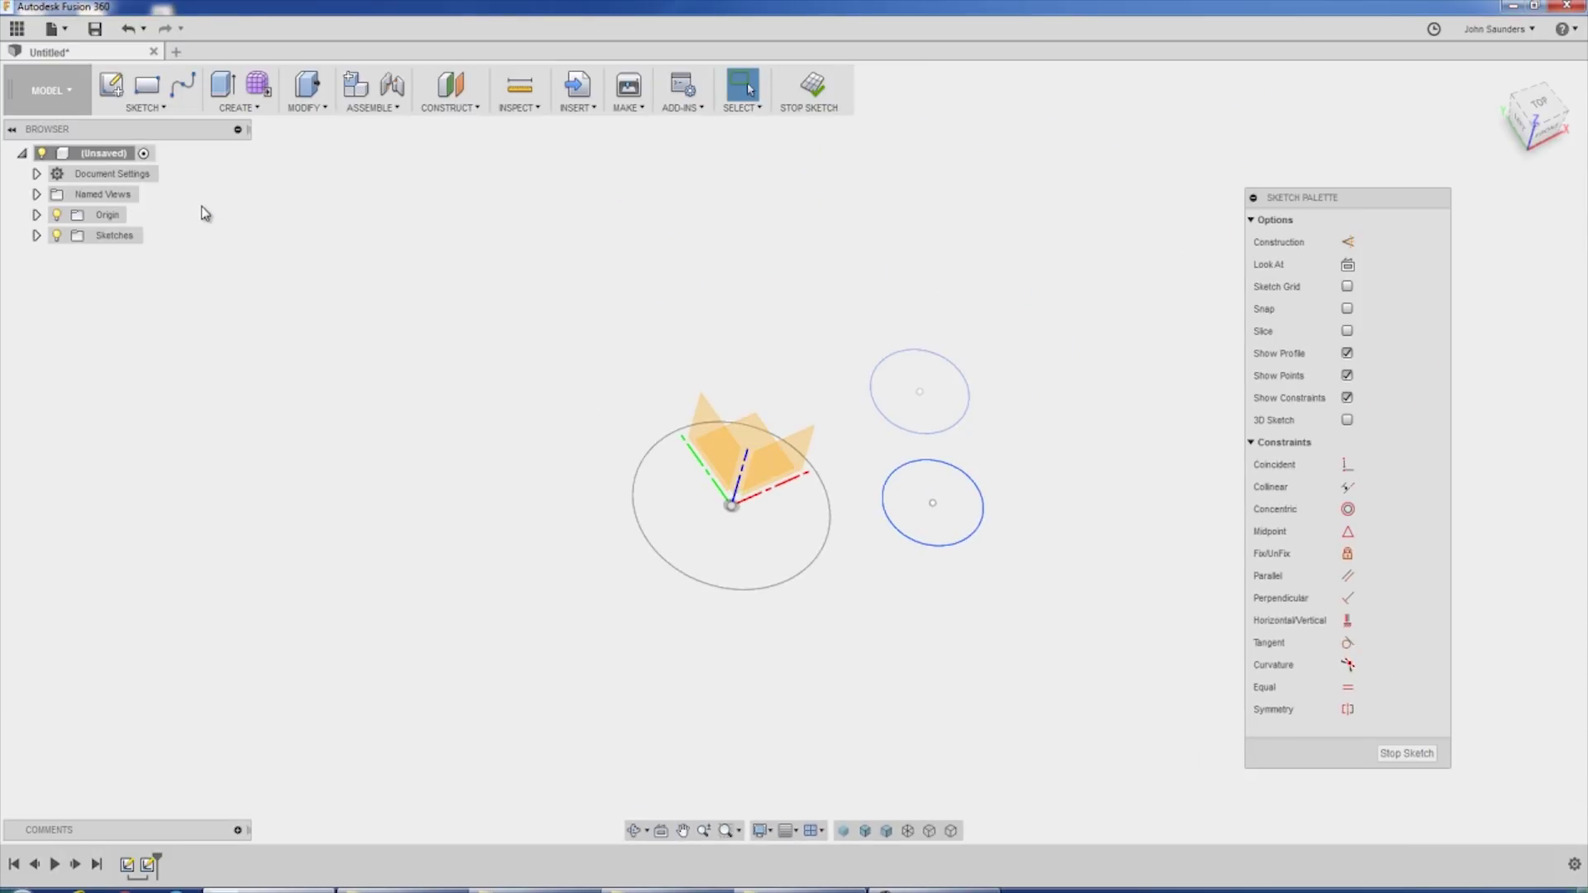
{"action": "left_click", "coordinate": [661, 831]}
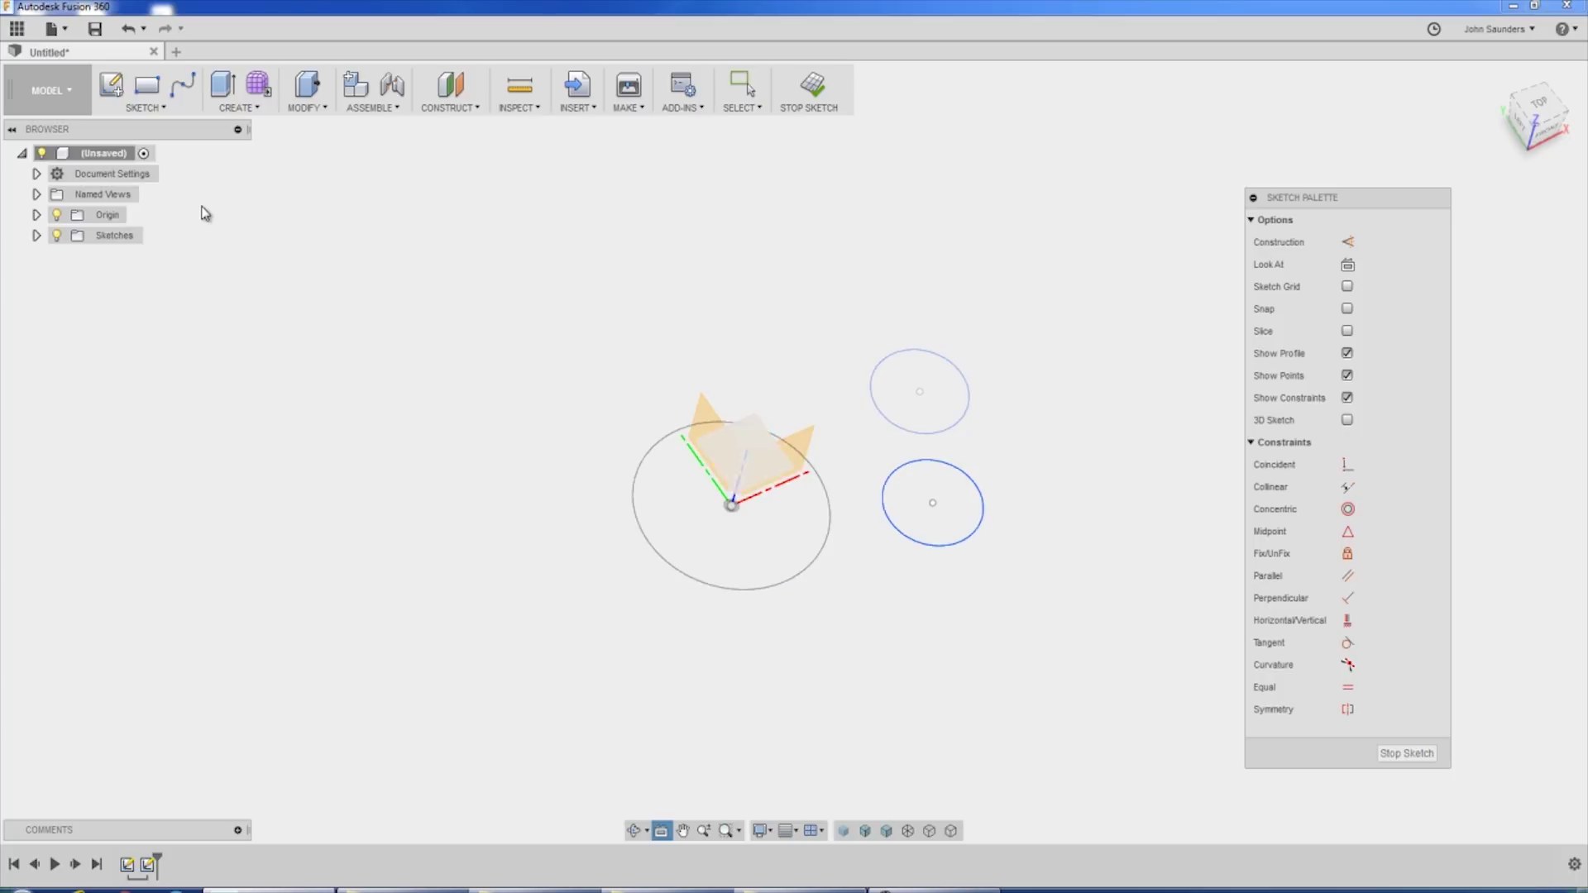
{"action": "key", "text": "Escape"}
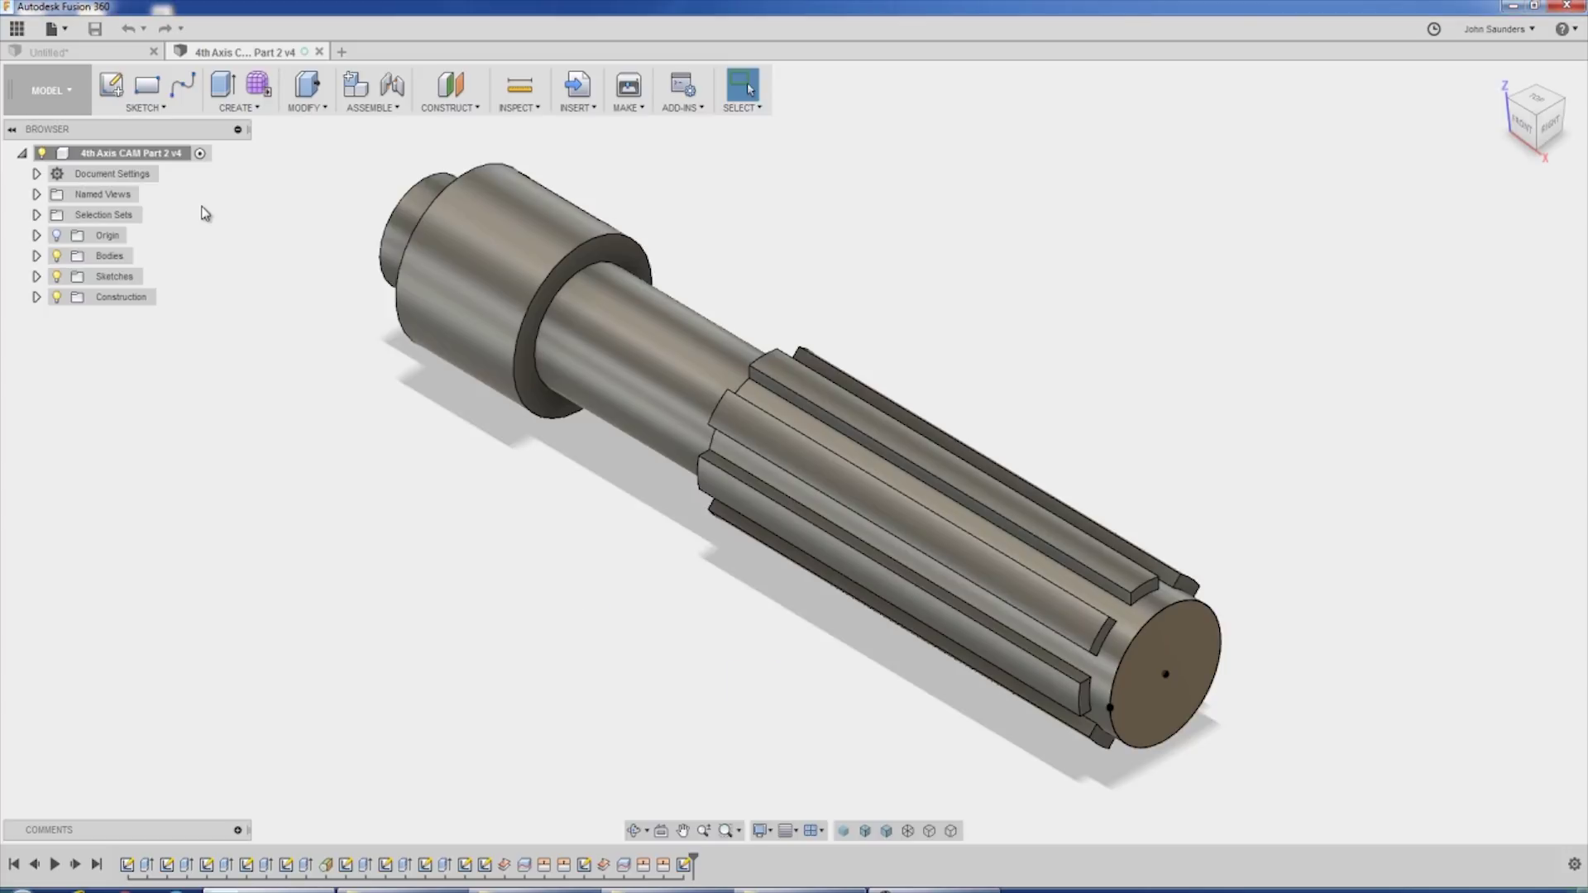
Use Look At on the flat side faces of the splined shaft's ribs to view each one squarely.
{"action": "left_click", "coordinate": [660, 830]}
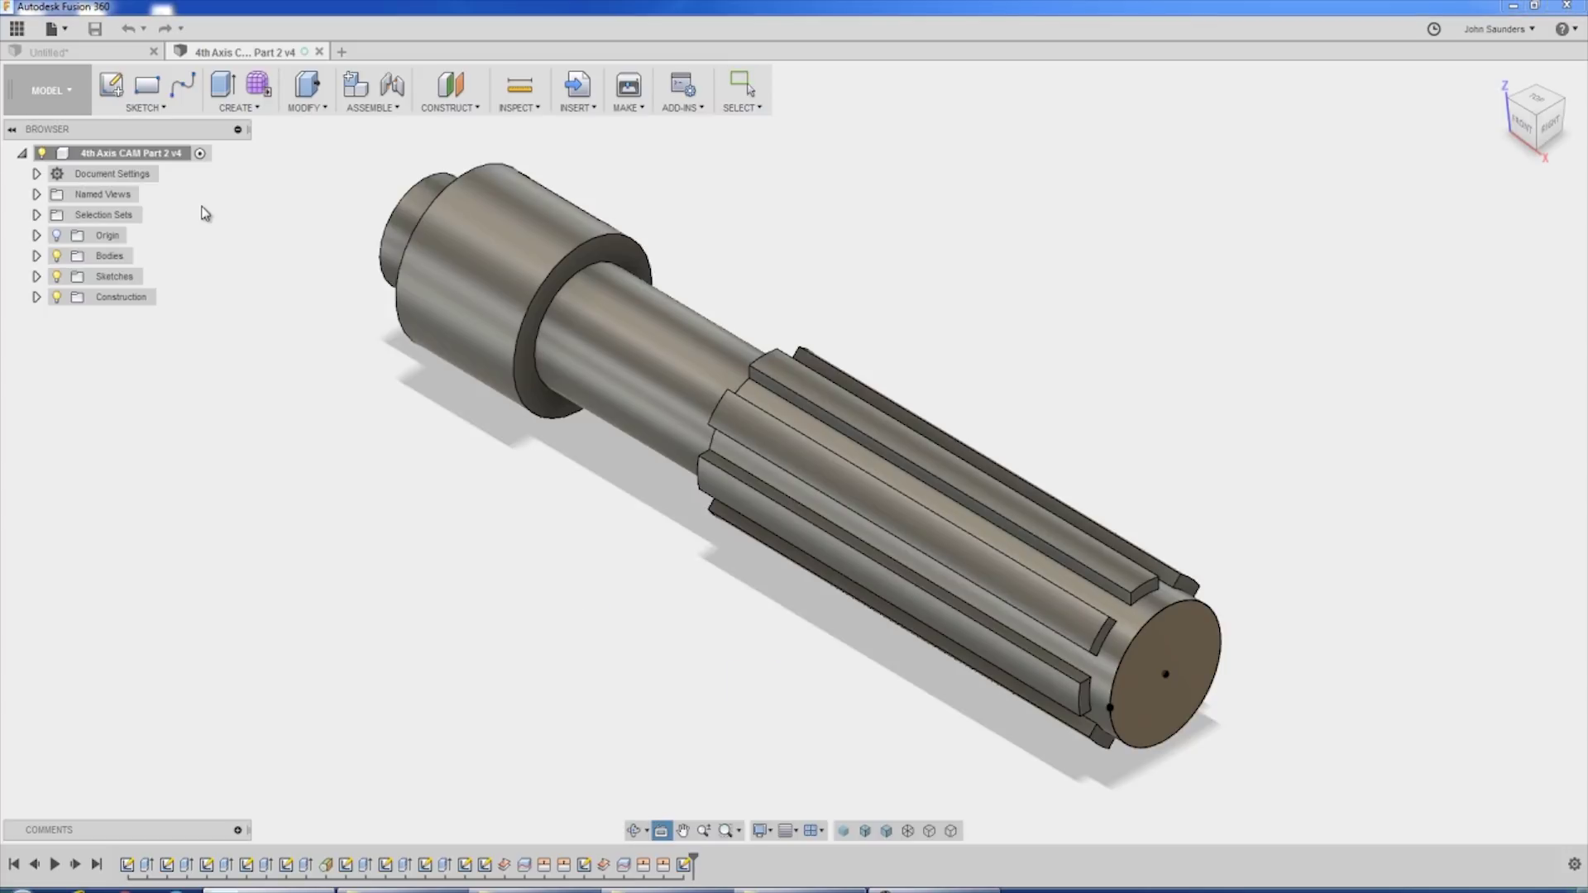
{"action": "left_click", "coordinate": [861, 390]}
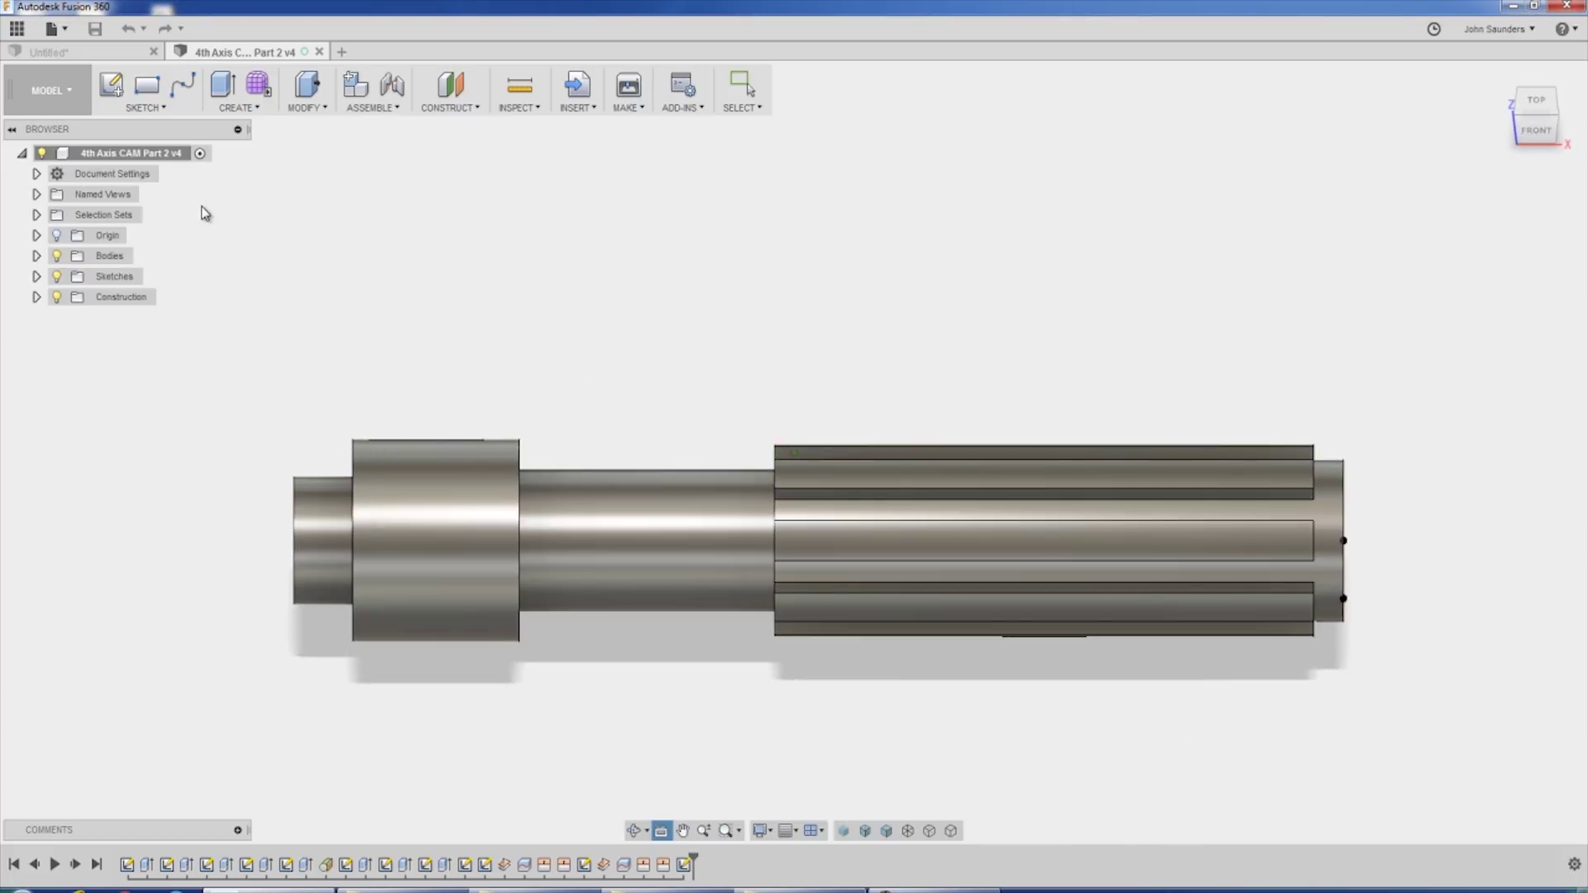
{"action": "scroll", "coordinate": [861, 389], "scroll_direction": "up", "scroll_amount": 1}
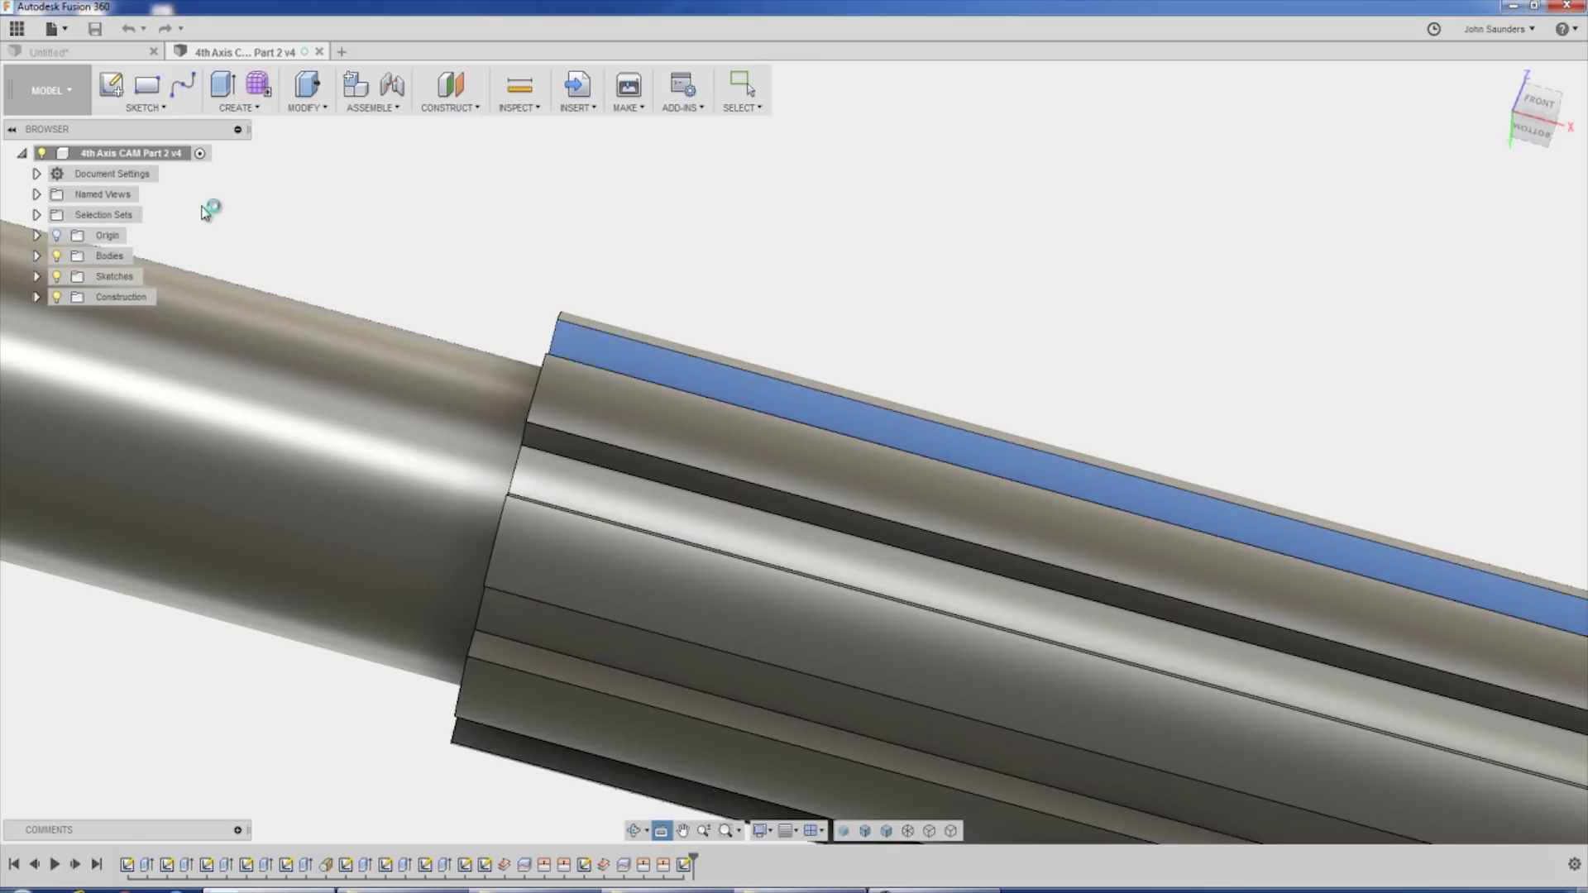
{"action": "scroll", "coordinate": [205, 214], "scroll_direction": "down", "scroll_amount": 3}
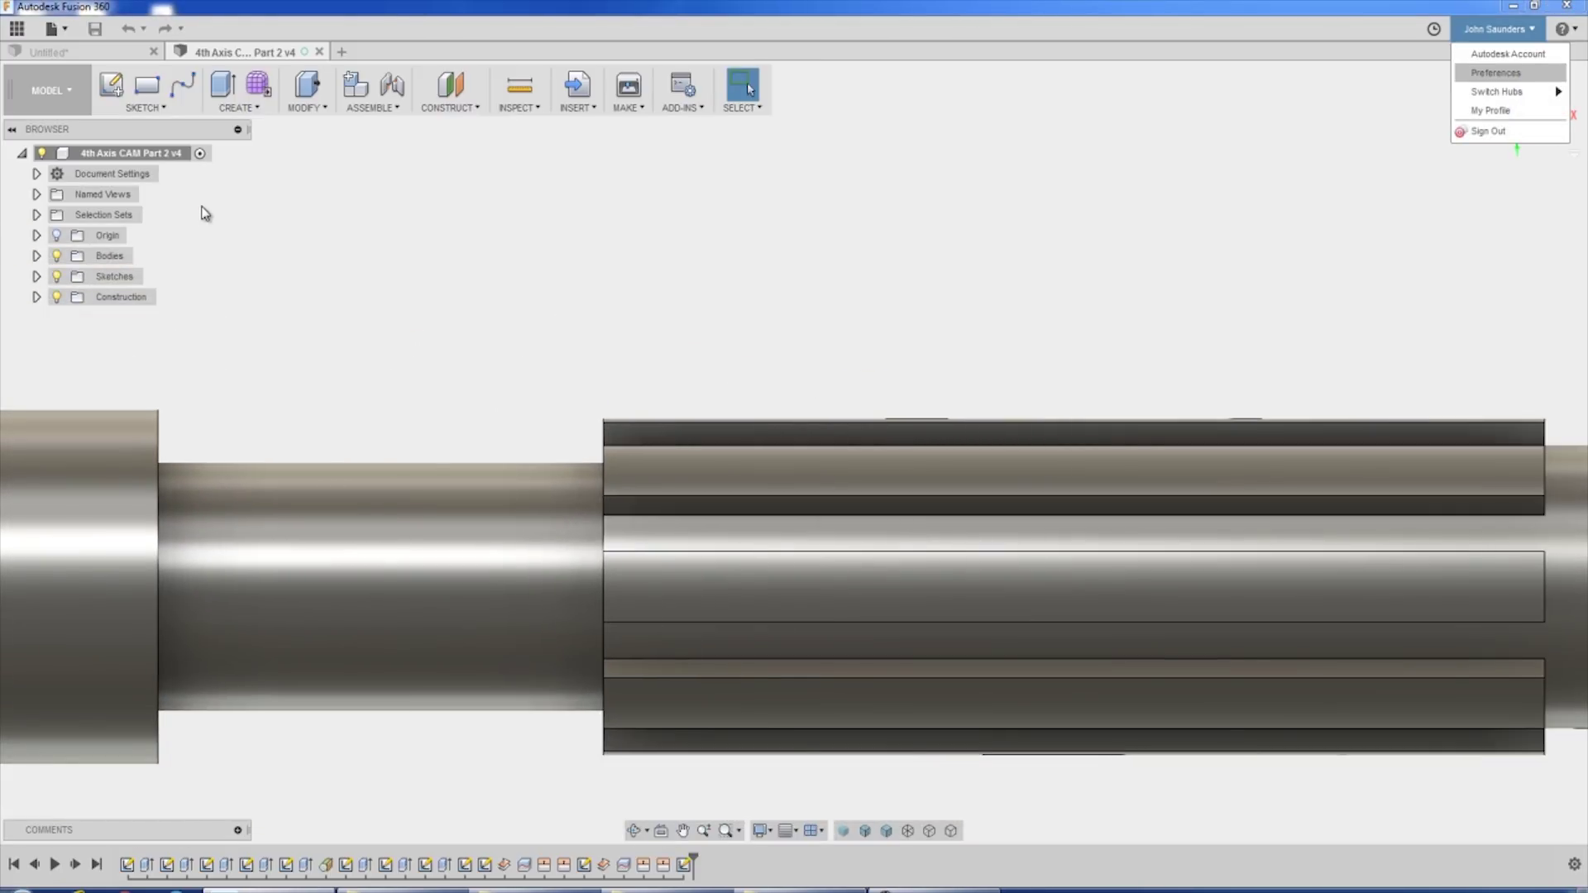
Open the Design preferences to review the options that control sketching behavior.
{"action": "left_click", "coordinate": [1495, 72]}
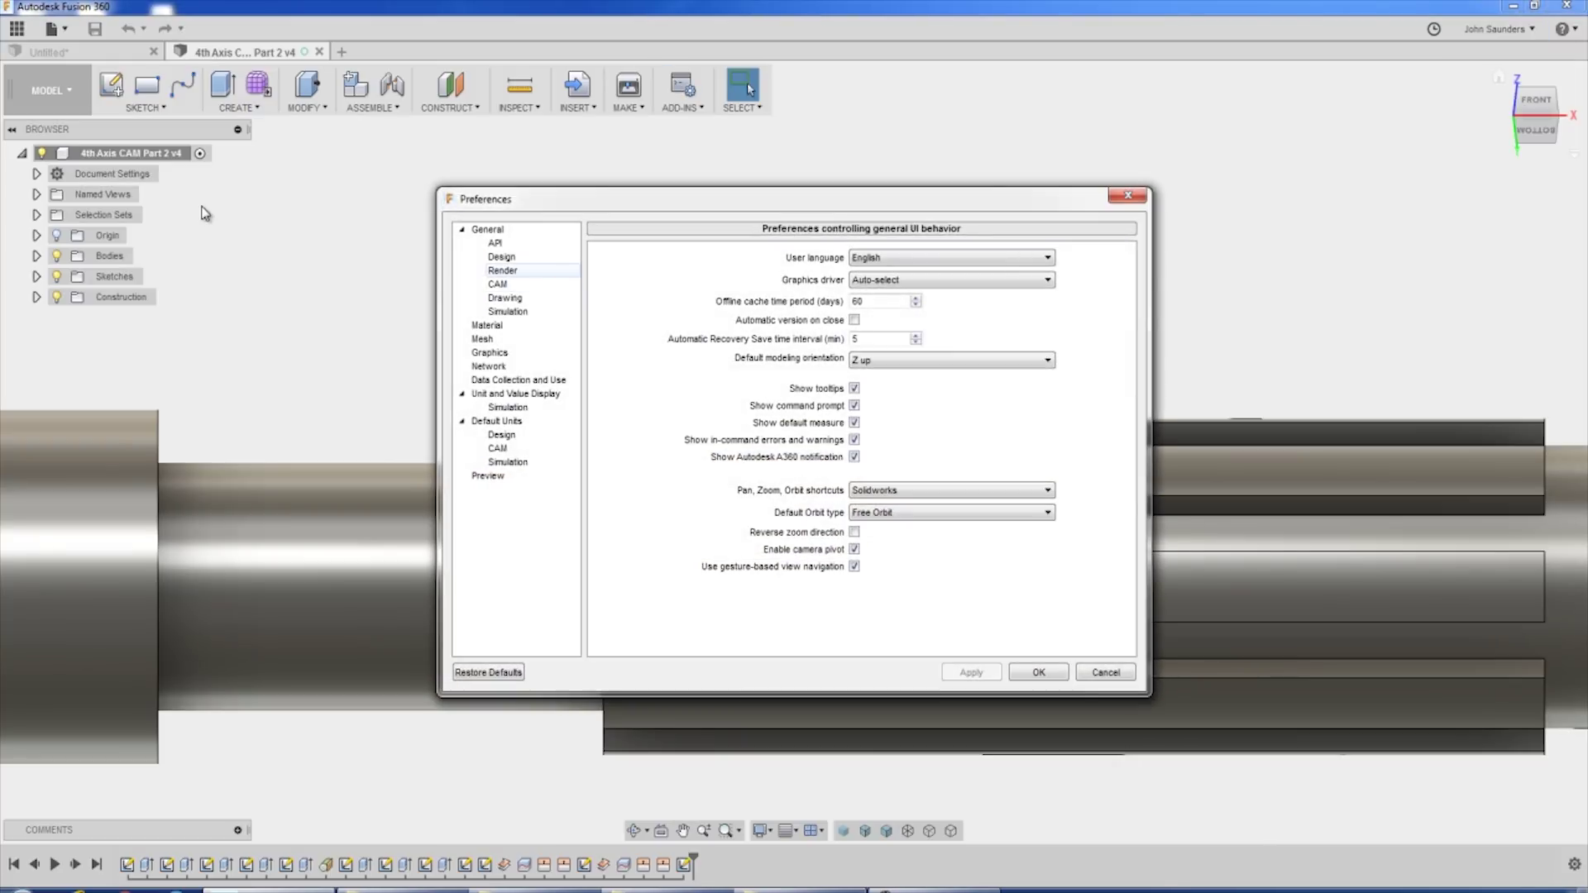
{"action": "left_click", "coordinate": [513, 258]}
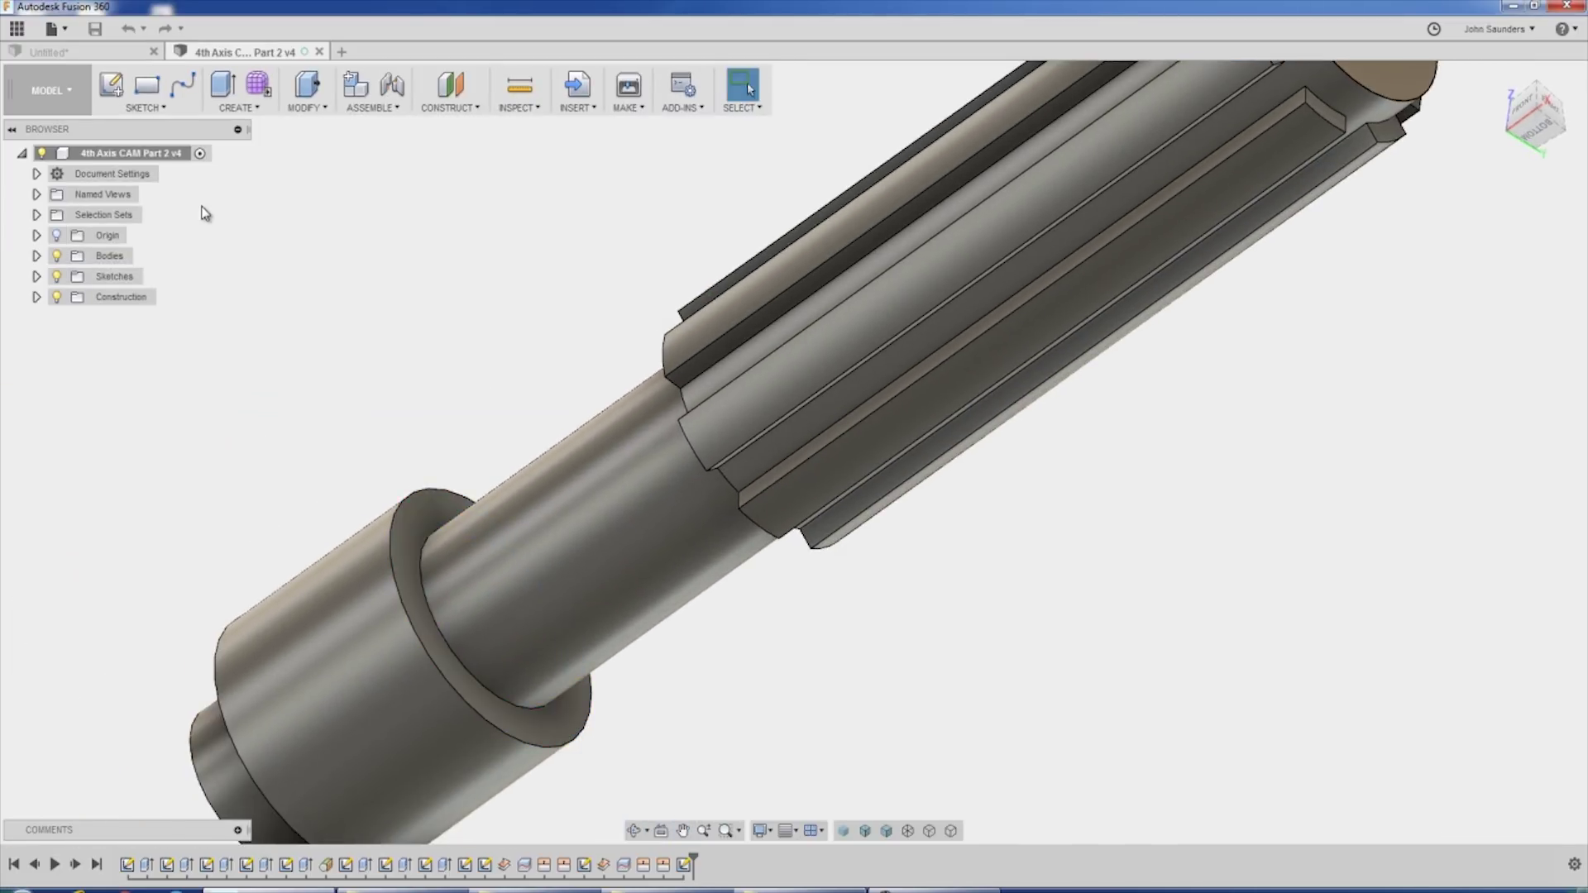
Try drawing a line from the center of the shaft's shoulder face to its outer circular edge, and undo the new sketch.
{"action": "key", "text": "l"}
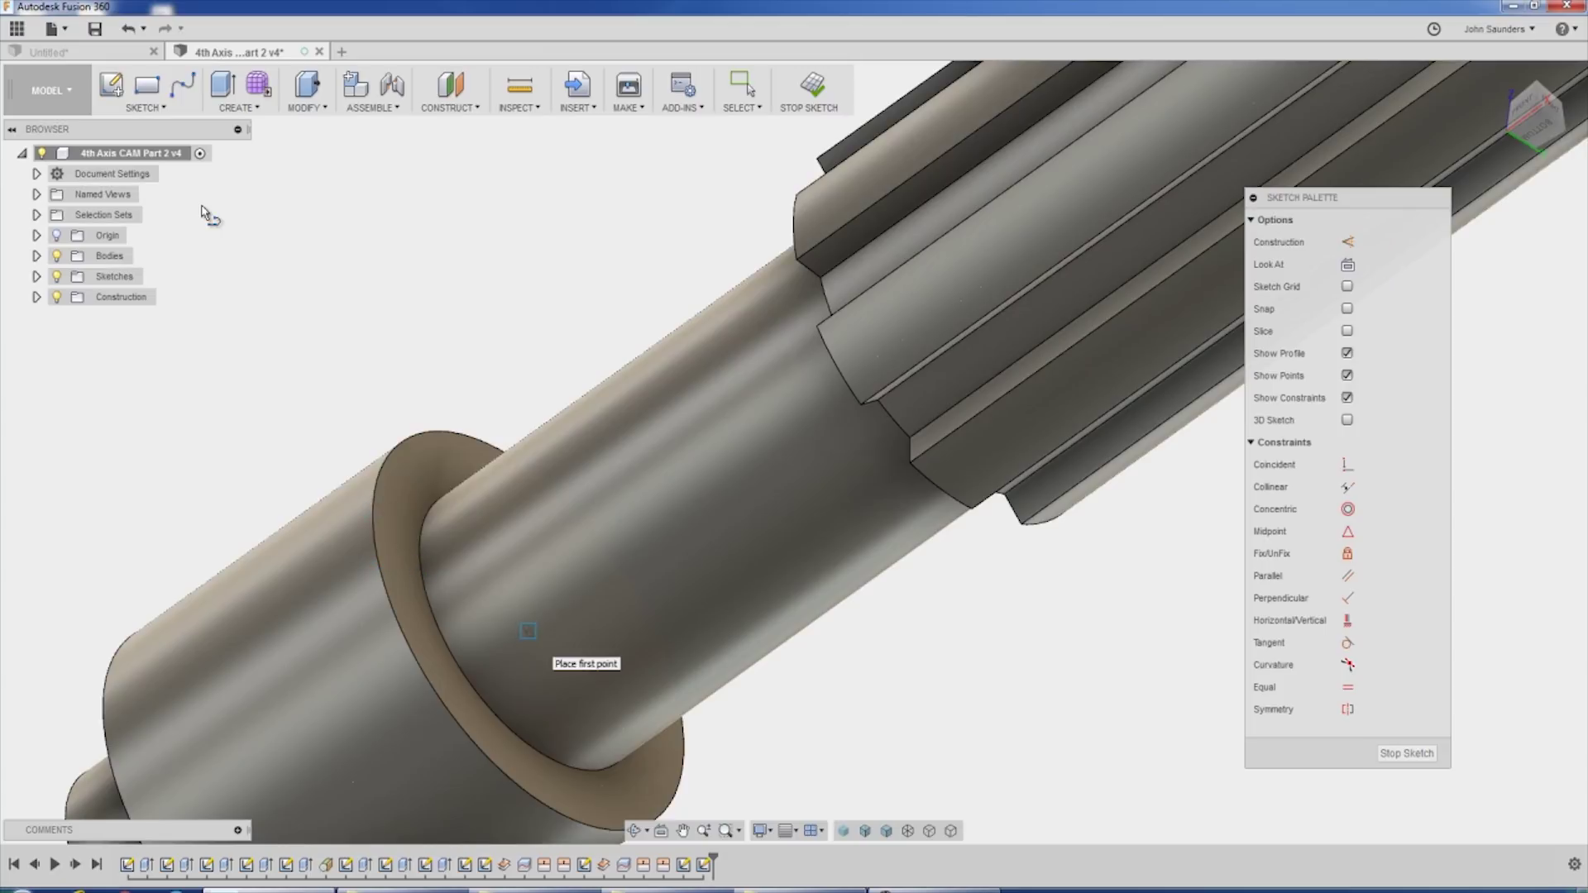
{"action": "scroll", "coordinate": [527, 635], "scroll_direction": "up", "scroll_amount": 3}
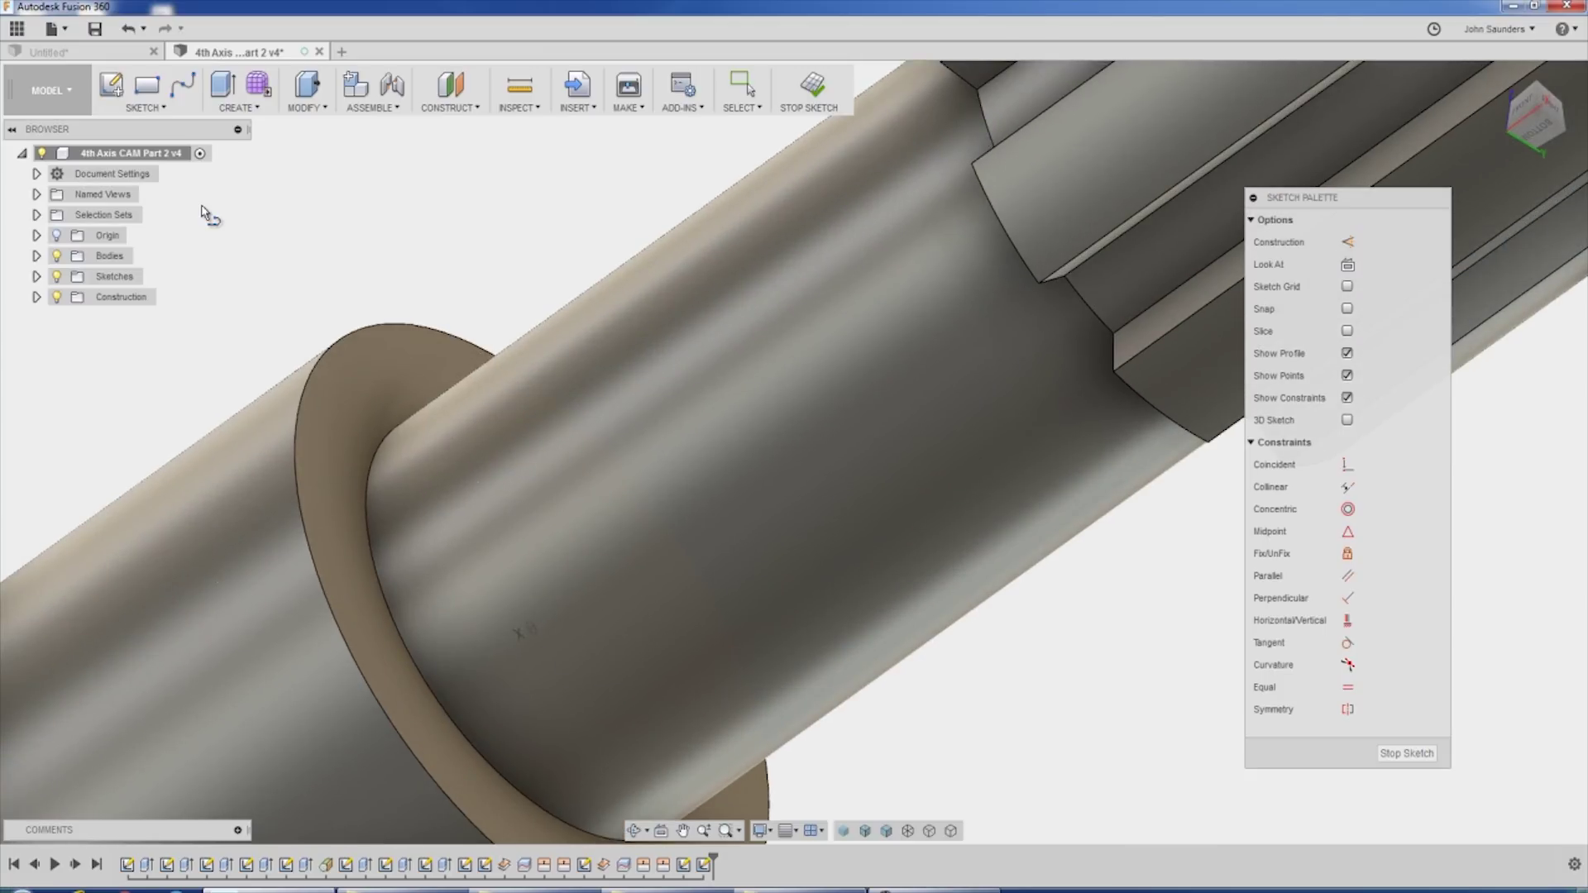
{"action": "left_click", "coordinate": [531, 628]}
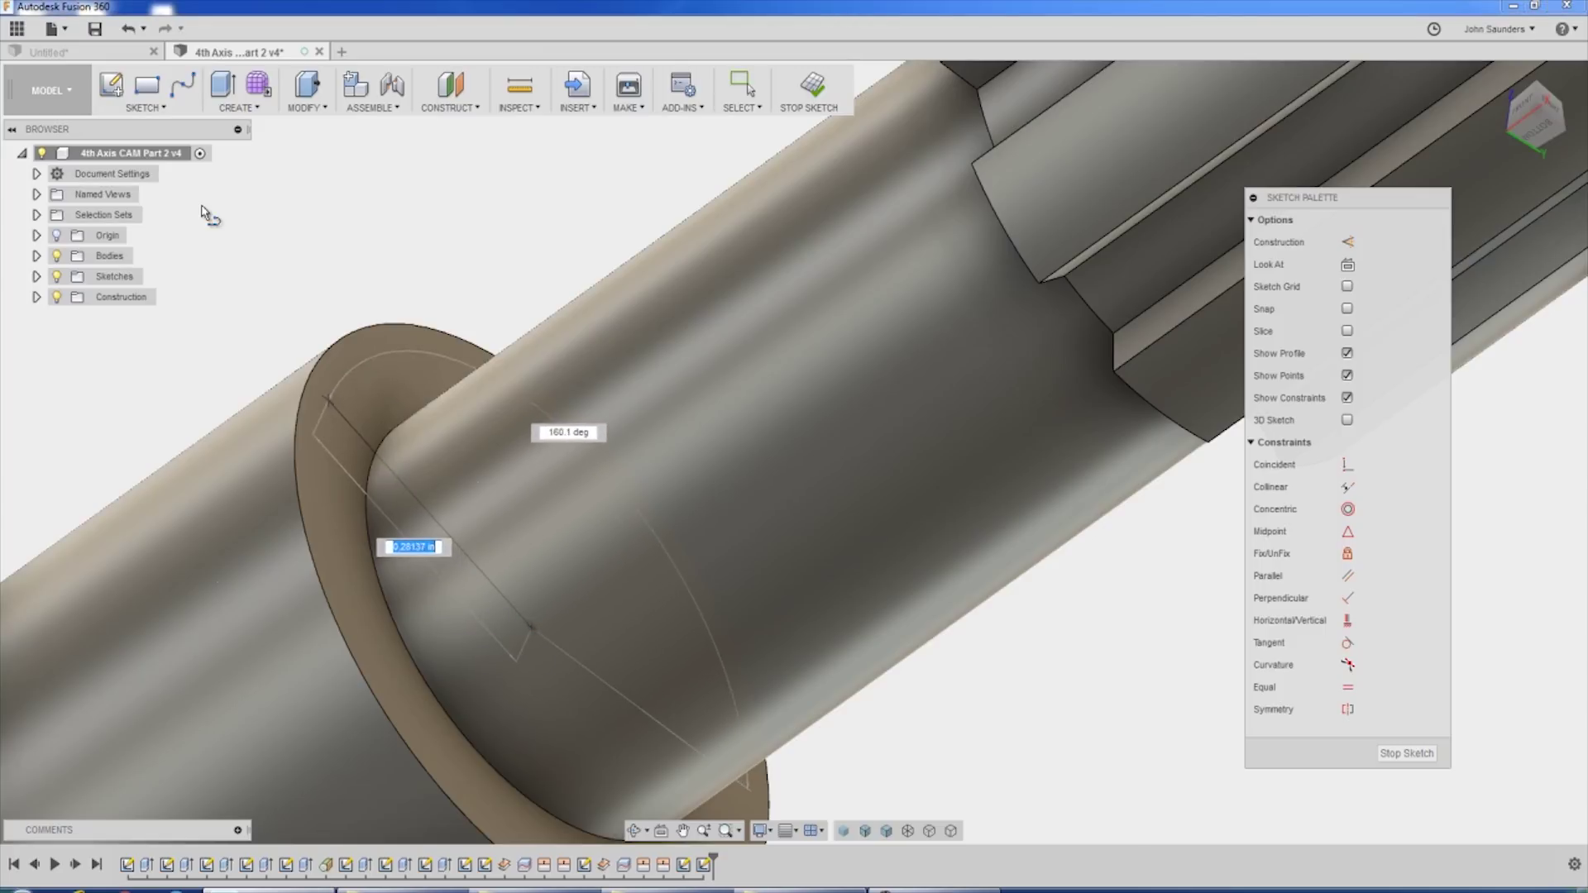
{"action": "scroll", "coordinate": [322, 391], "scroll_direction": "up", "scroll_amount": 3}
{"action": "scroll", "coordinate": [298, 388], "scroll_direction": "up", "scroll_amount": 2}
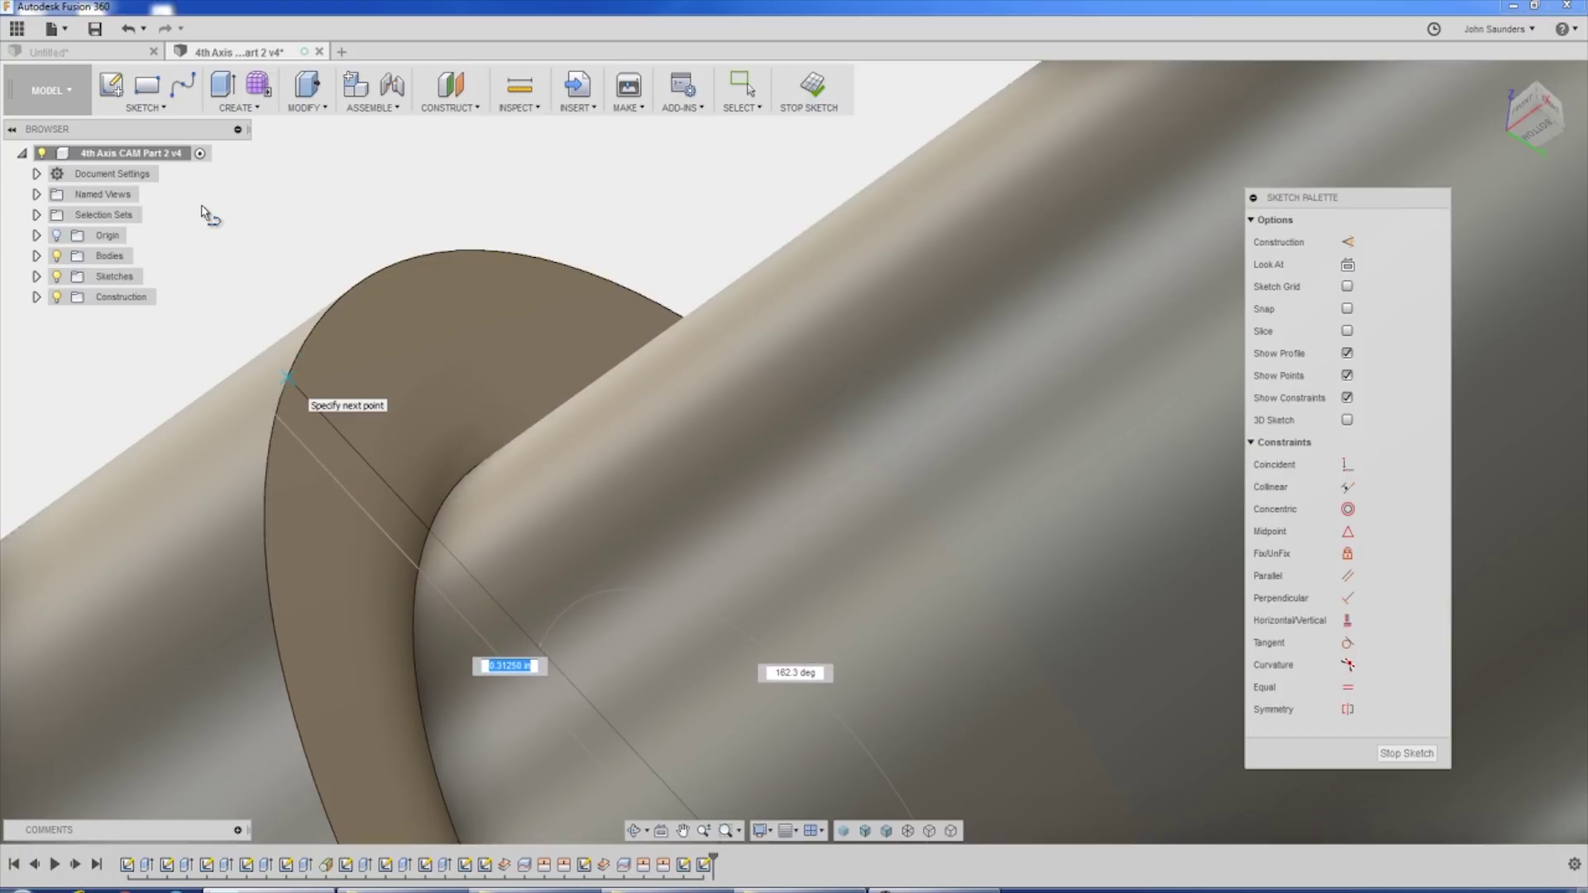
{"action": "key", "text": "ctrl"}
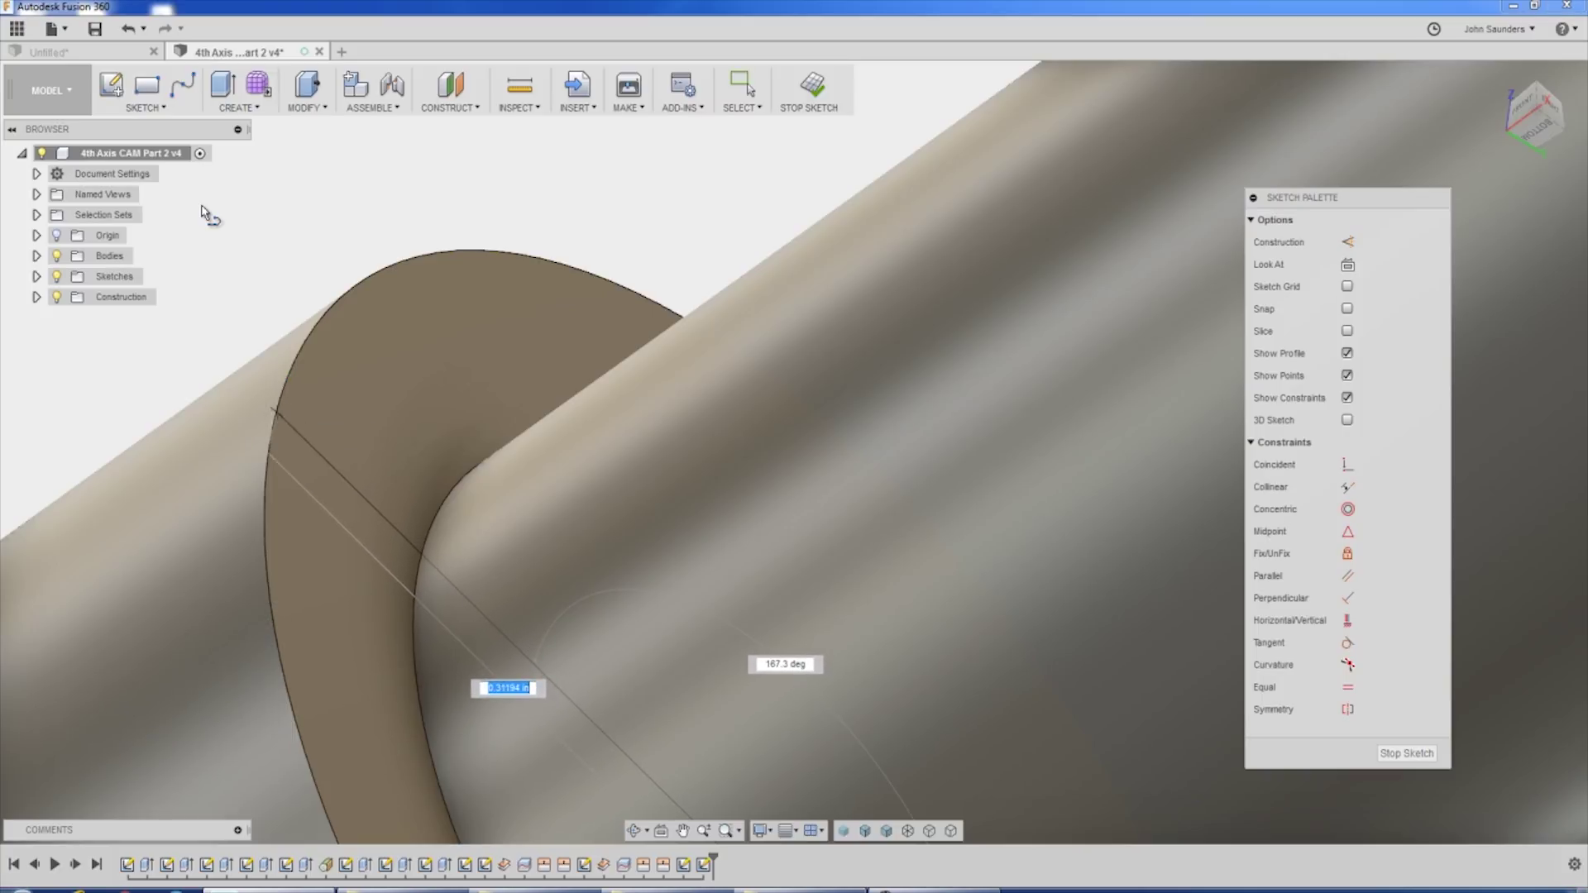
{"action": "scroll", "coordinate": [207, 213], "scroll_direction": "up", "scroll_amount": 2}
{"action": "scroll", "coordinate": [207, 213], "scroll_direction": "down", "scroll_amount": 2}
{"action": "key", "text": "Escape"}
{"action": "scroll", "coordinate": [206, 213], "scroll_direction": "down", "scroll_amount": 3}
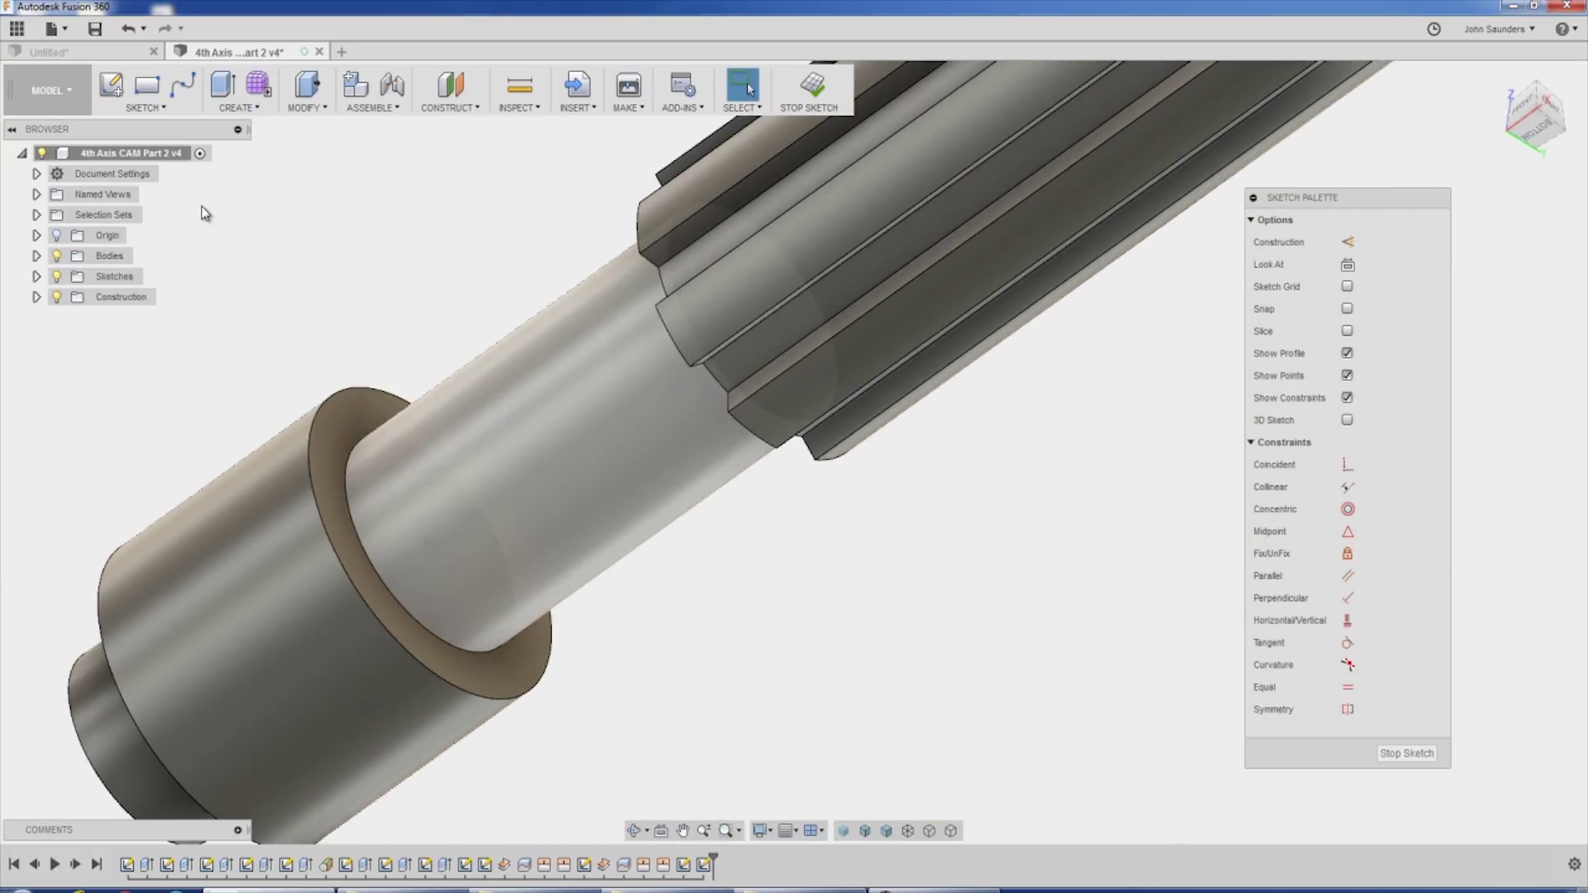
{"action": "scroll", "coordinate": [205, 213], "scroll_direction": "down", "scroll_amount": 2}
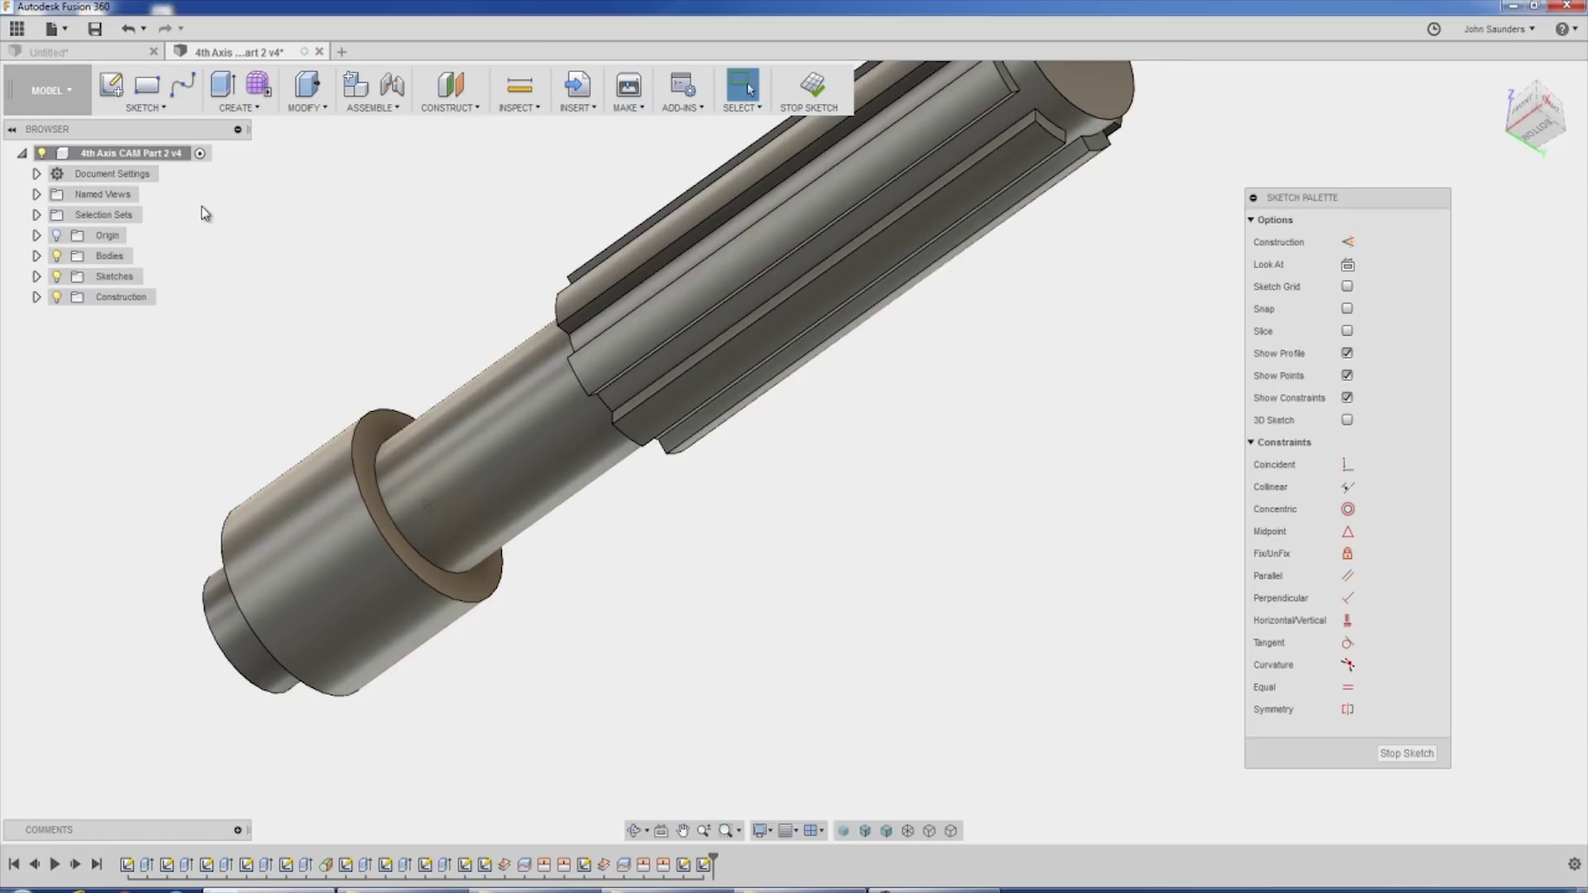
{"action": "key", "text": "ctrl+z"}
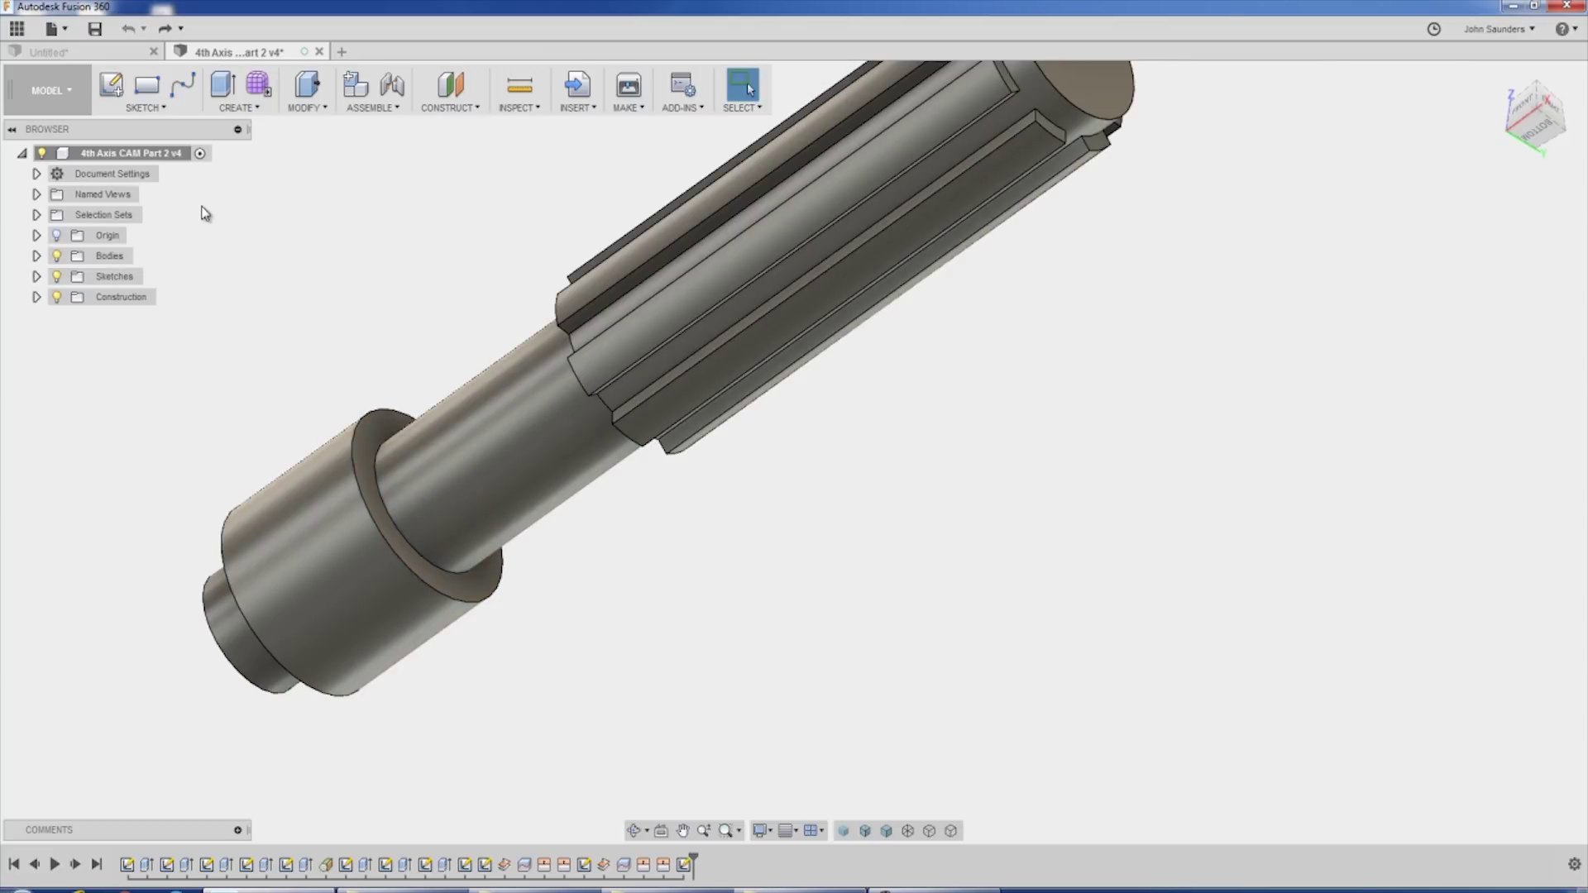
Disable Auto project geometry on active sketch plane in the Design preferences and confirm the change.
{"action": "left_click", "coordinate": [1498, 29]}
{"action": "left_click", "coordinate": [1507, 72]}
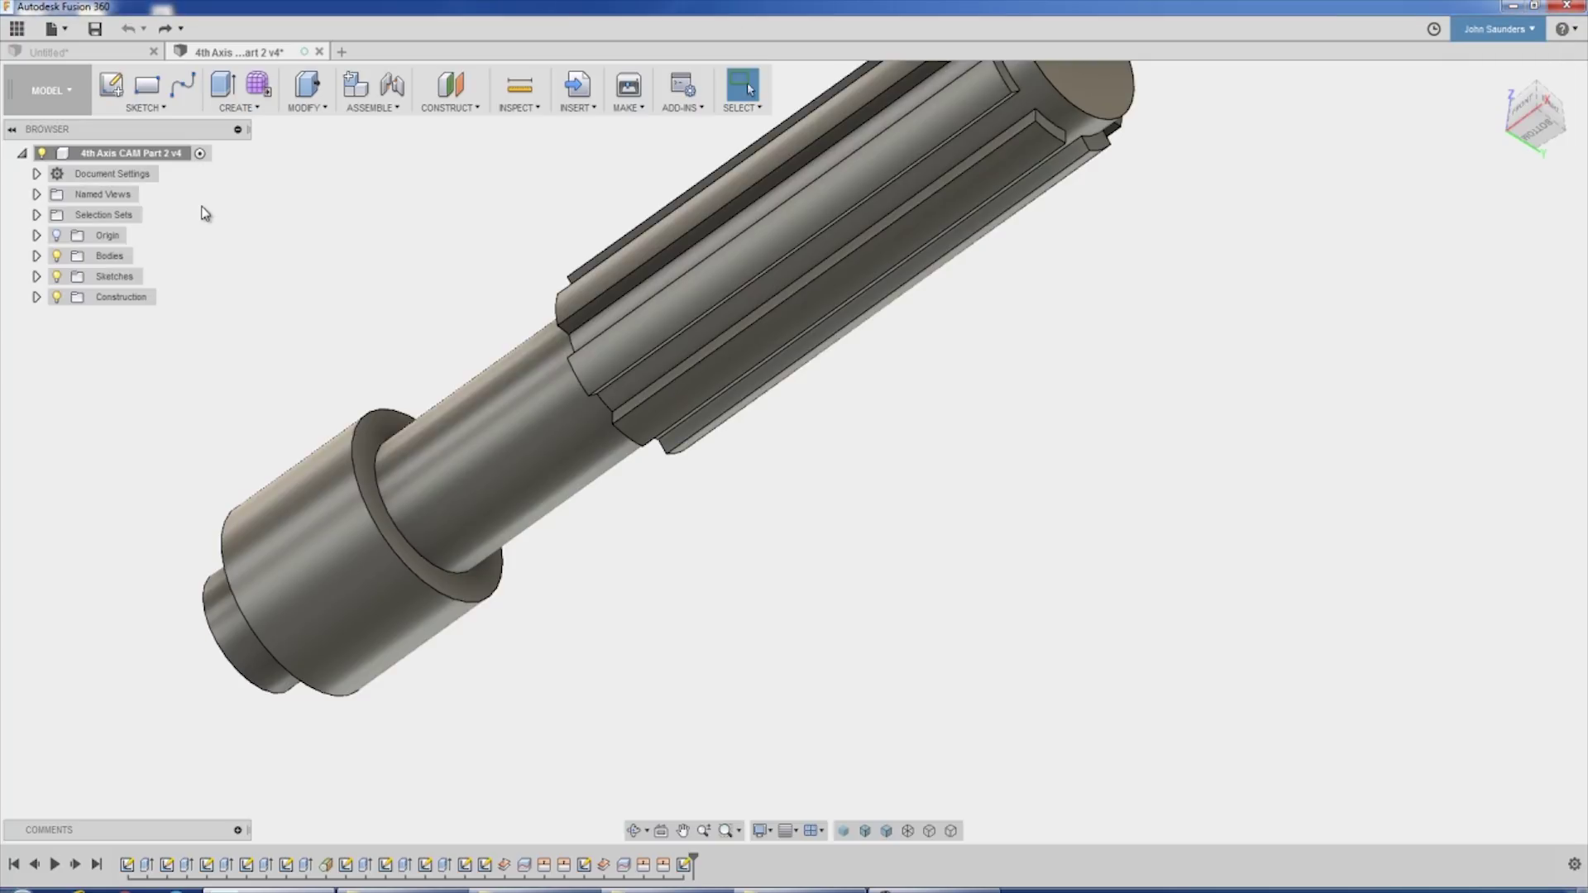
{"action": "left_click", "coordinate": [503, 257]}
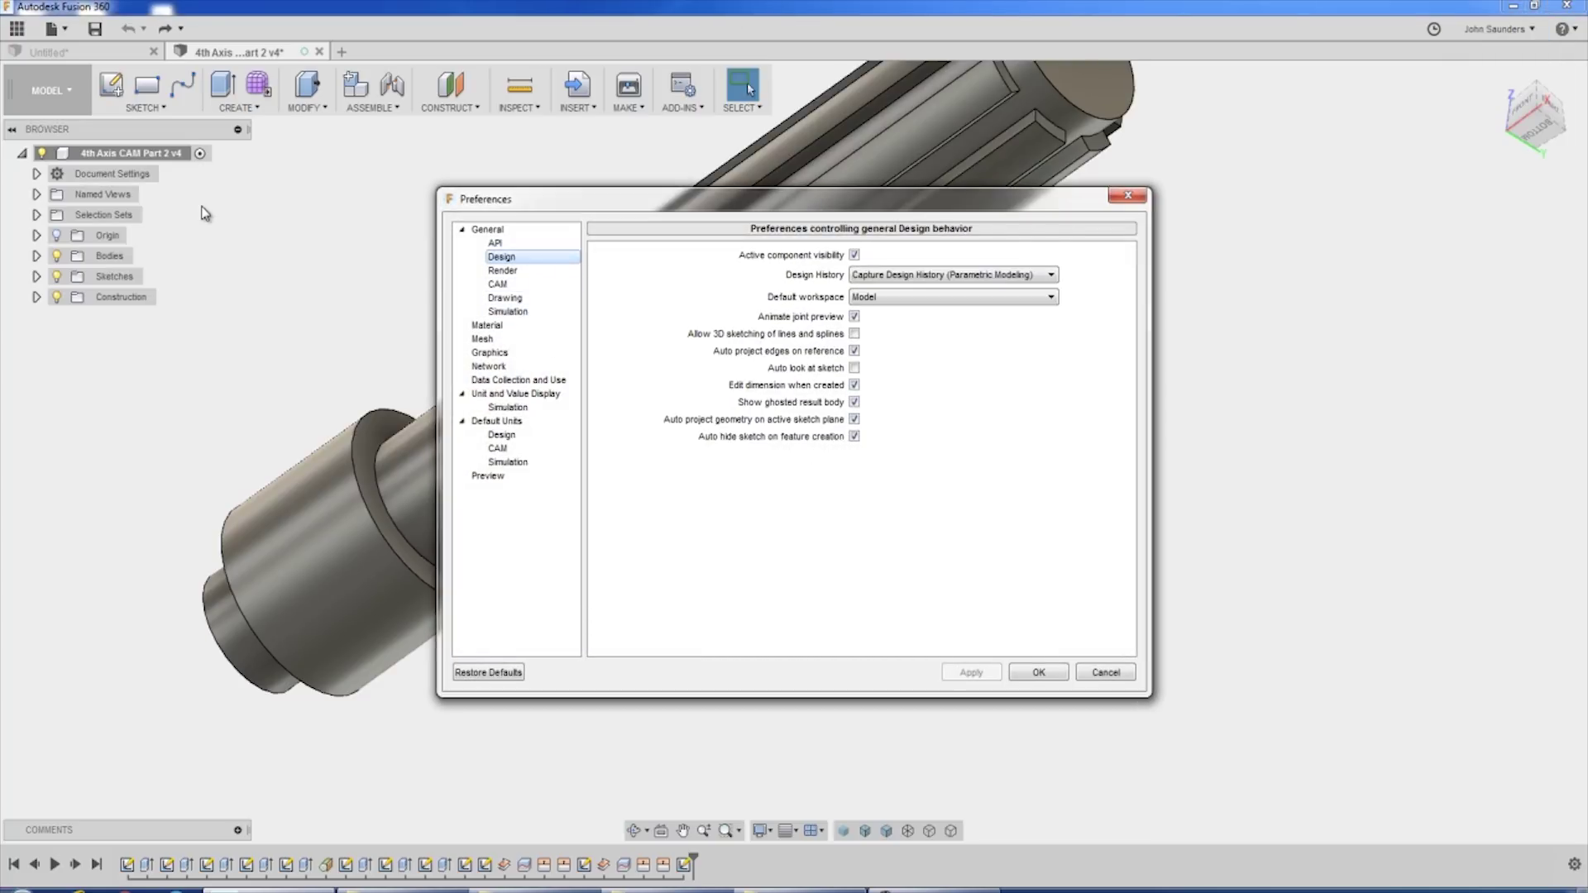
{"action": "left_click", "coordinate": [854, 420]}
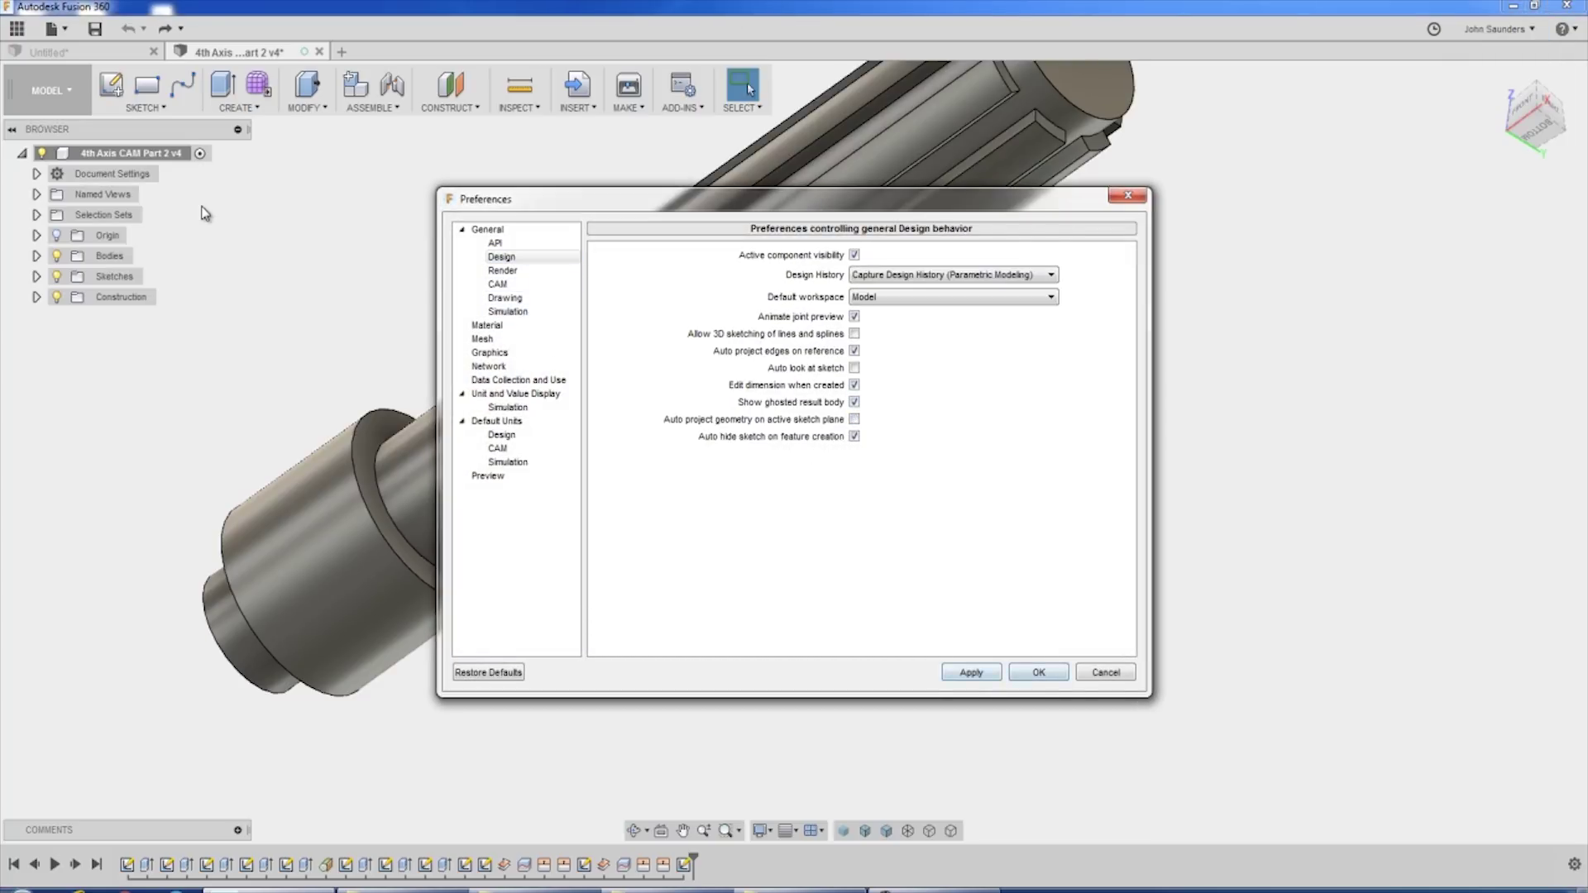
{"action": "key", "text": "Return"}
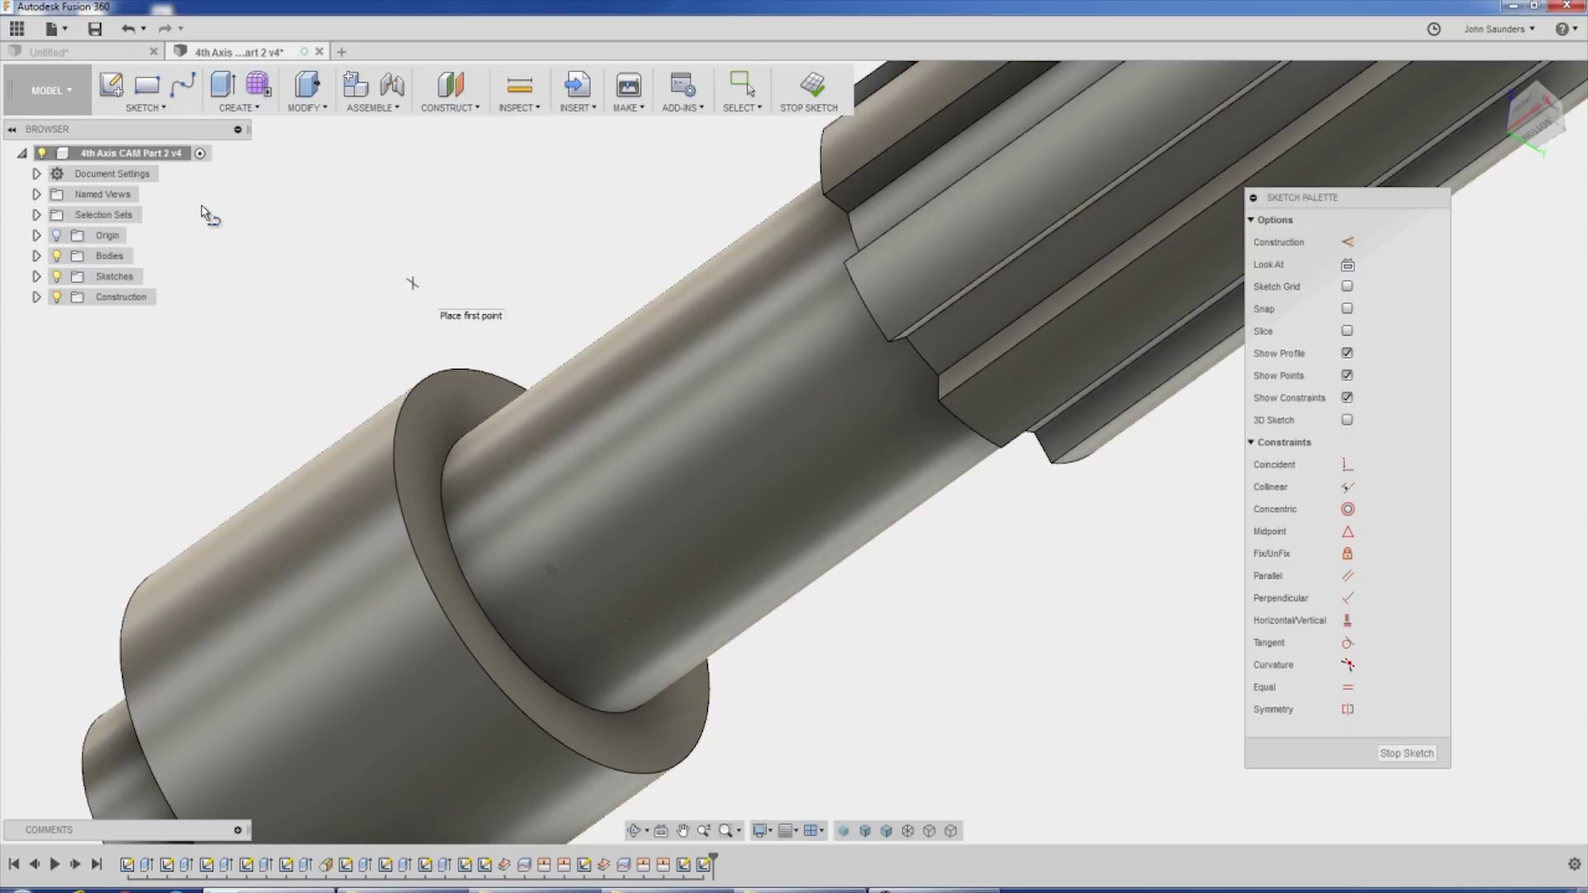
Project the smaller cylinder's circular edge into the new sketch on the shoulder face.
{"action": "key", "text": "p"}
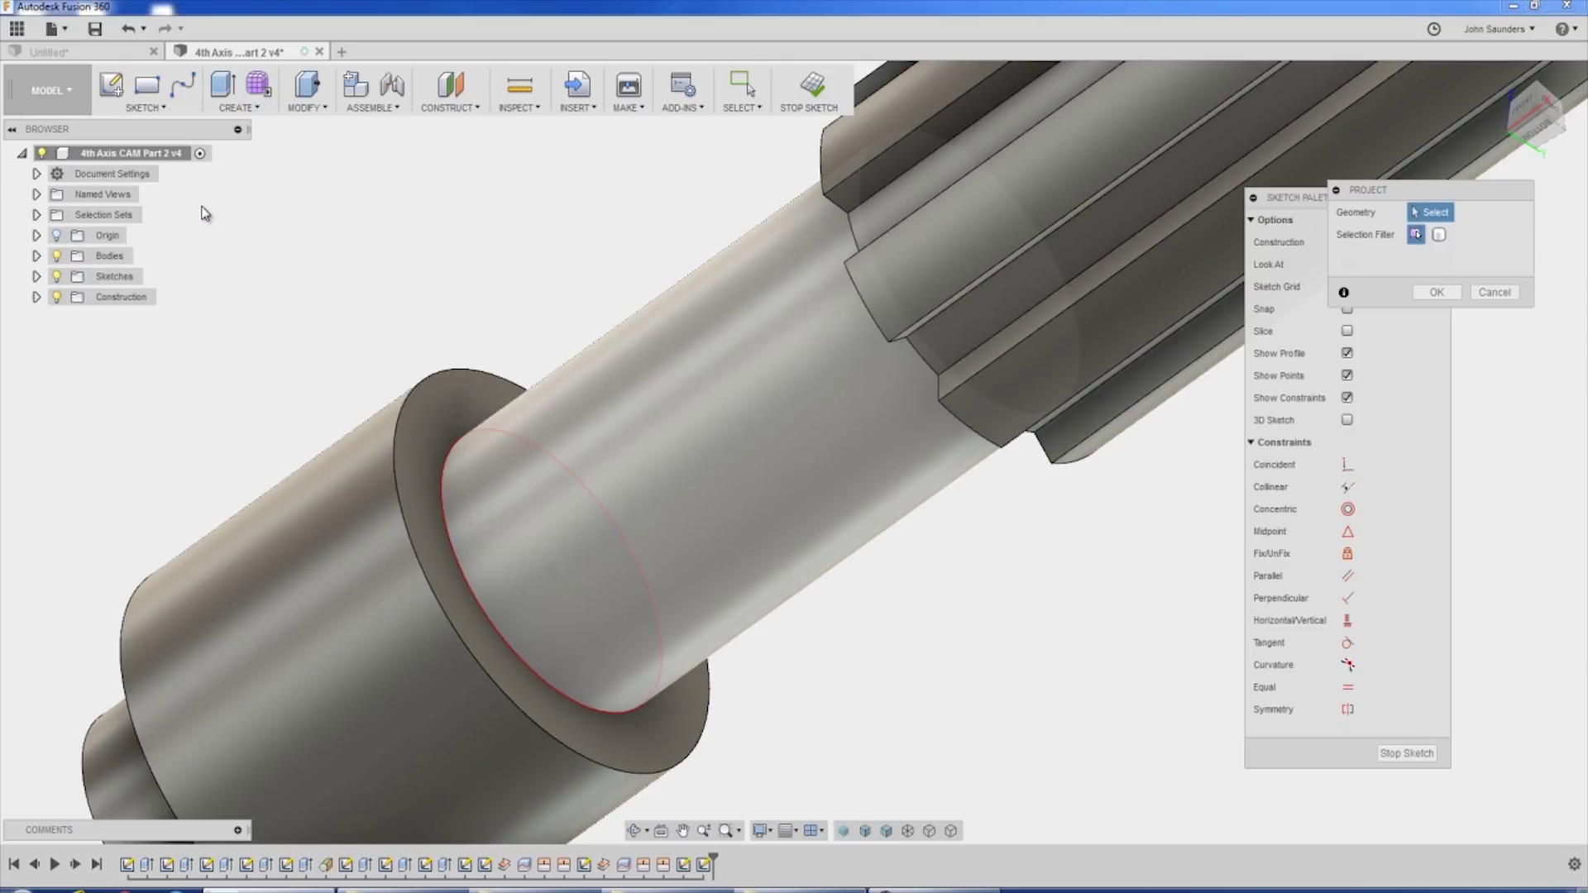
{"action": "left_click", "coordinate": [716, 471]}
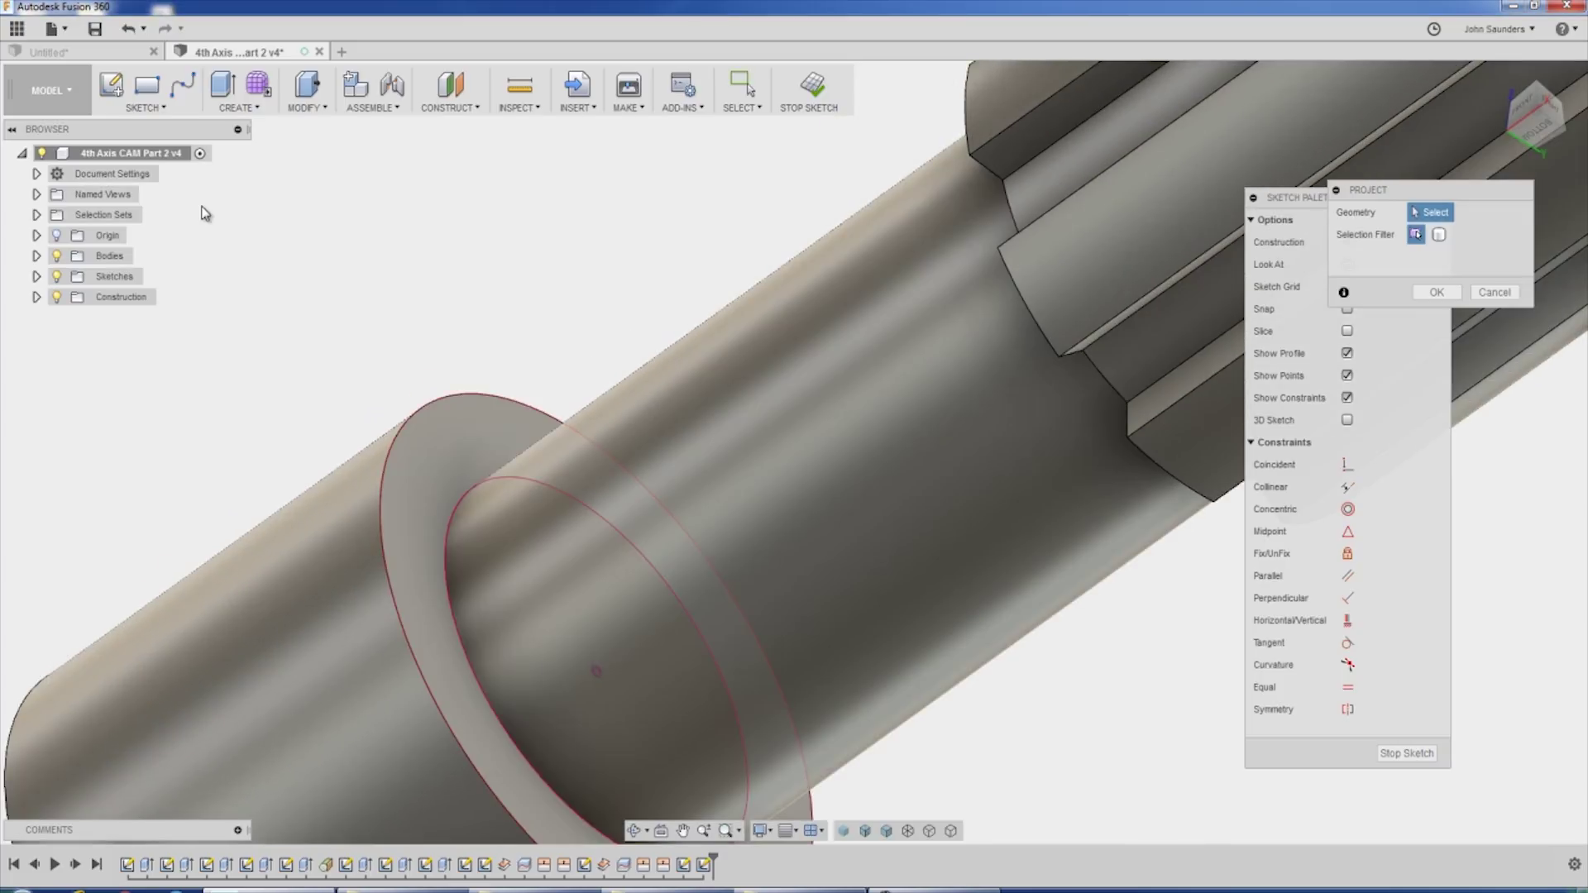
Start a line from the projected circle's center, cancel it and finish the sketch.
{"action": "key", "text": "l"}
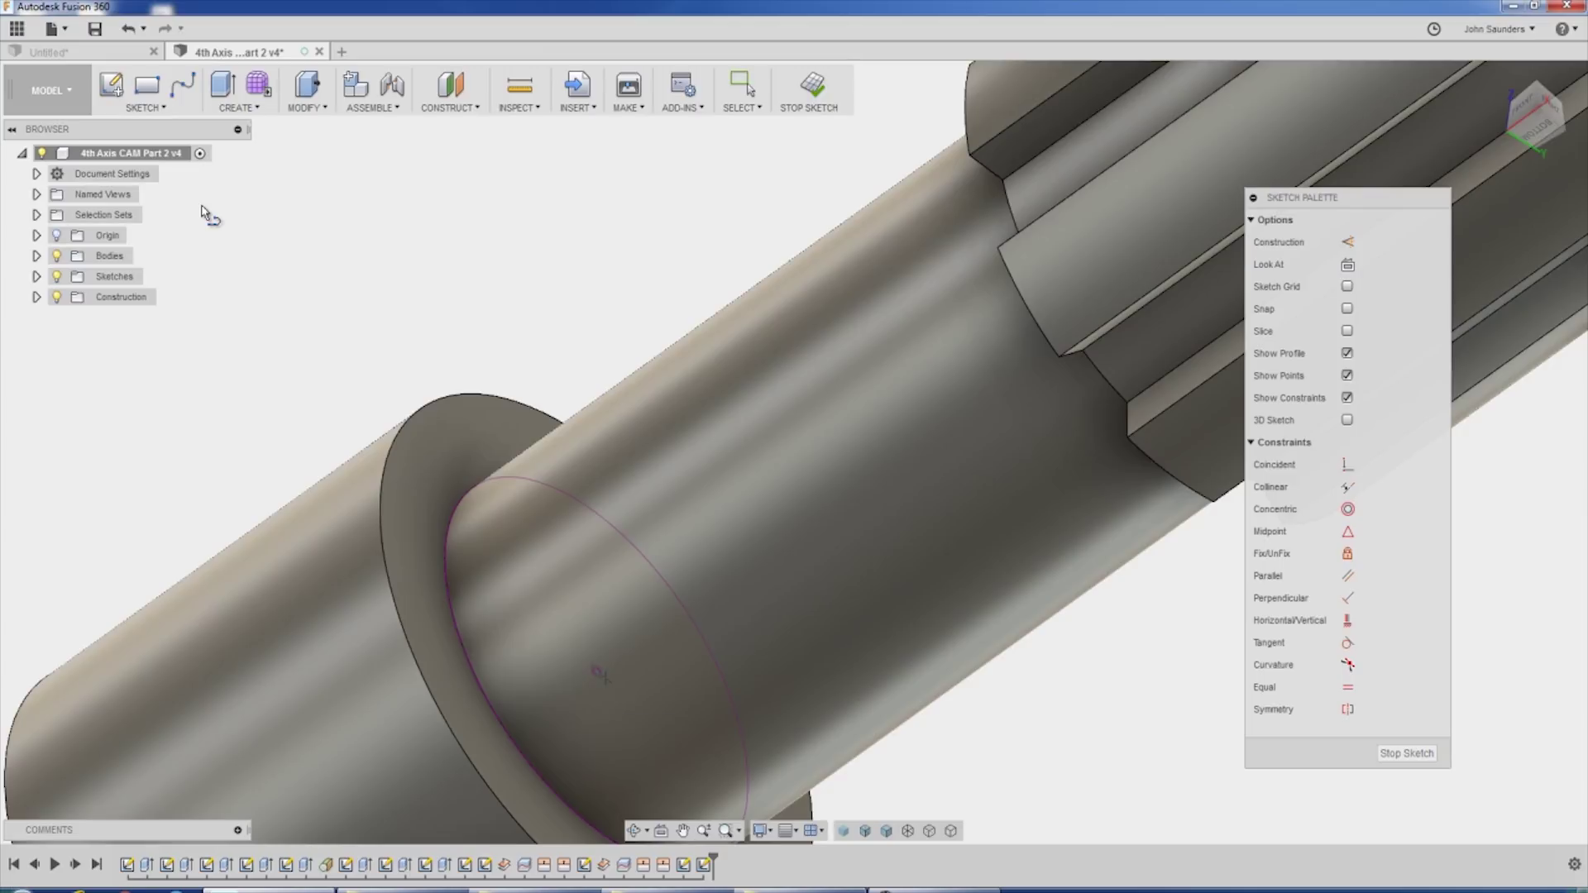
{"action": "left_click", "coordinate": [596, 672]}
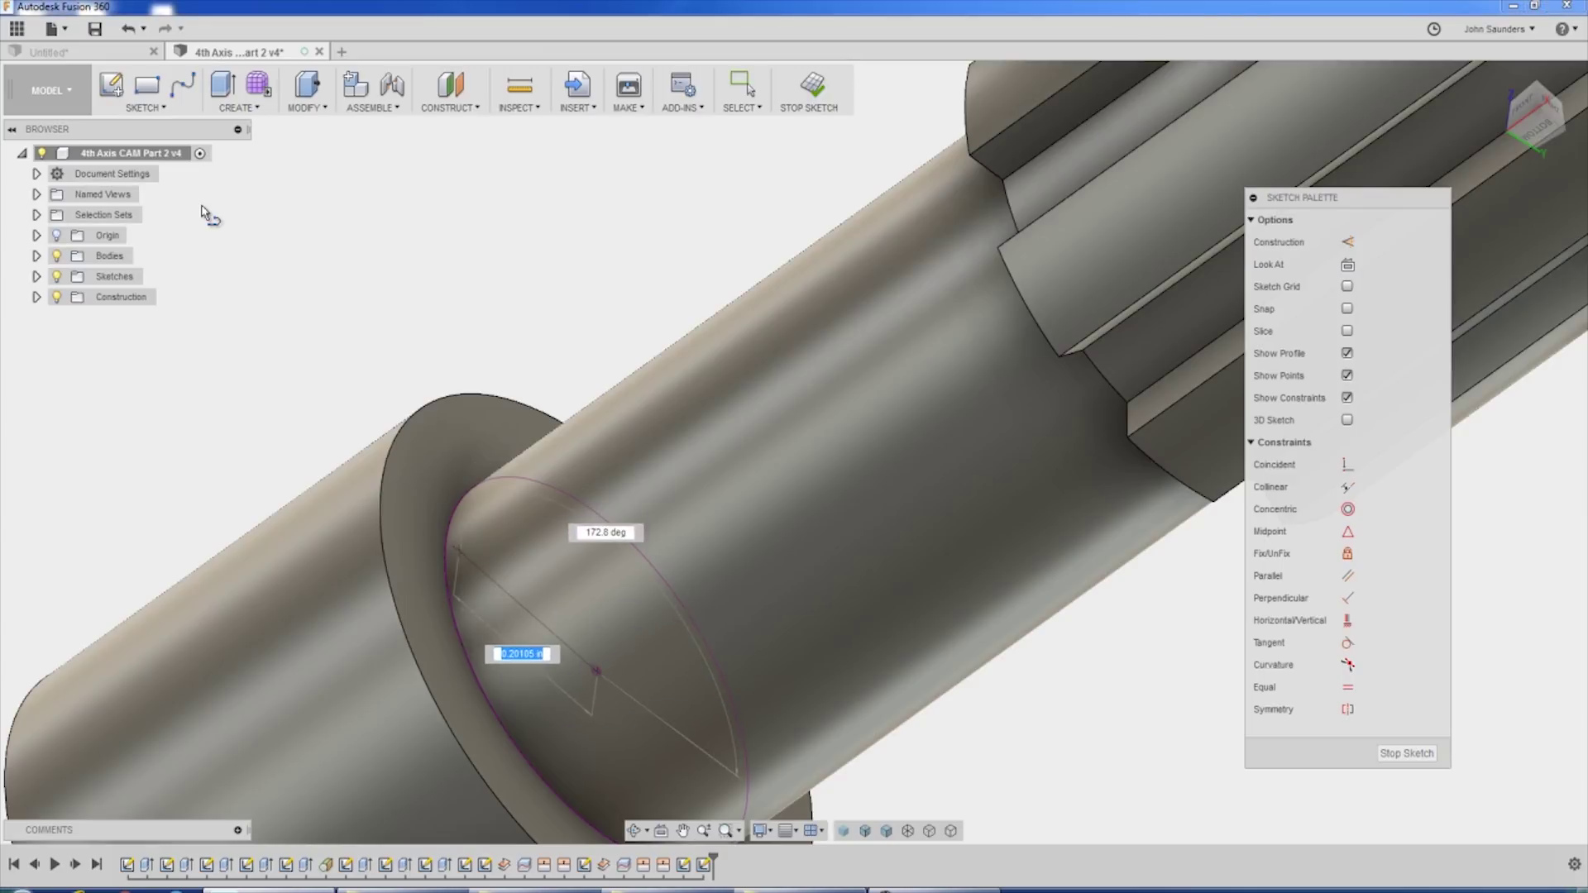
{"action": "key", "text": "Escape"}
{"action": "scroll", "coordinate": [202, 207], "scroll_direction": "down", "scroll_amount": 3}
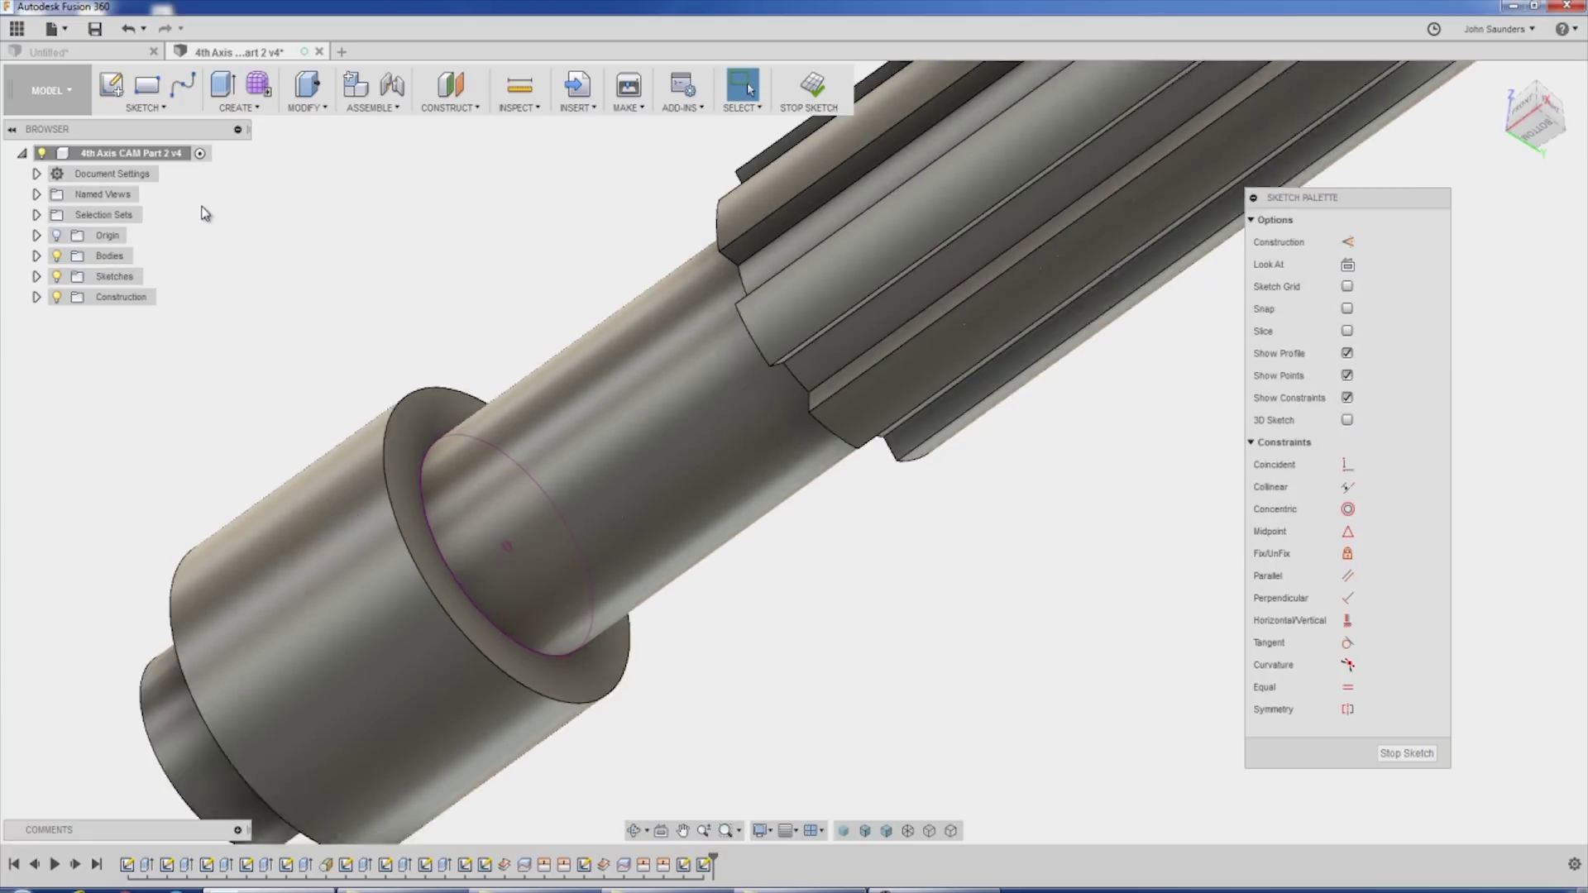
{"action": "left_click", "coordinate": [811, 87]}
{"action": "scroll", "coordinate": [399, 499], "scroll_direction": "down", "scroll_amount": 3}
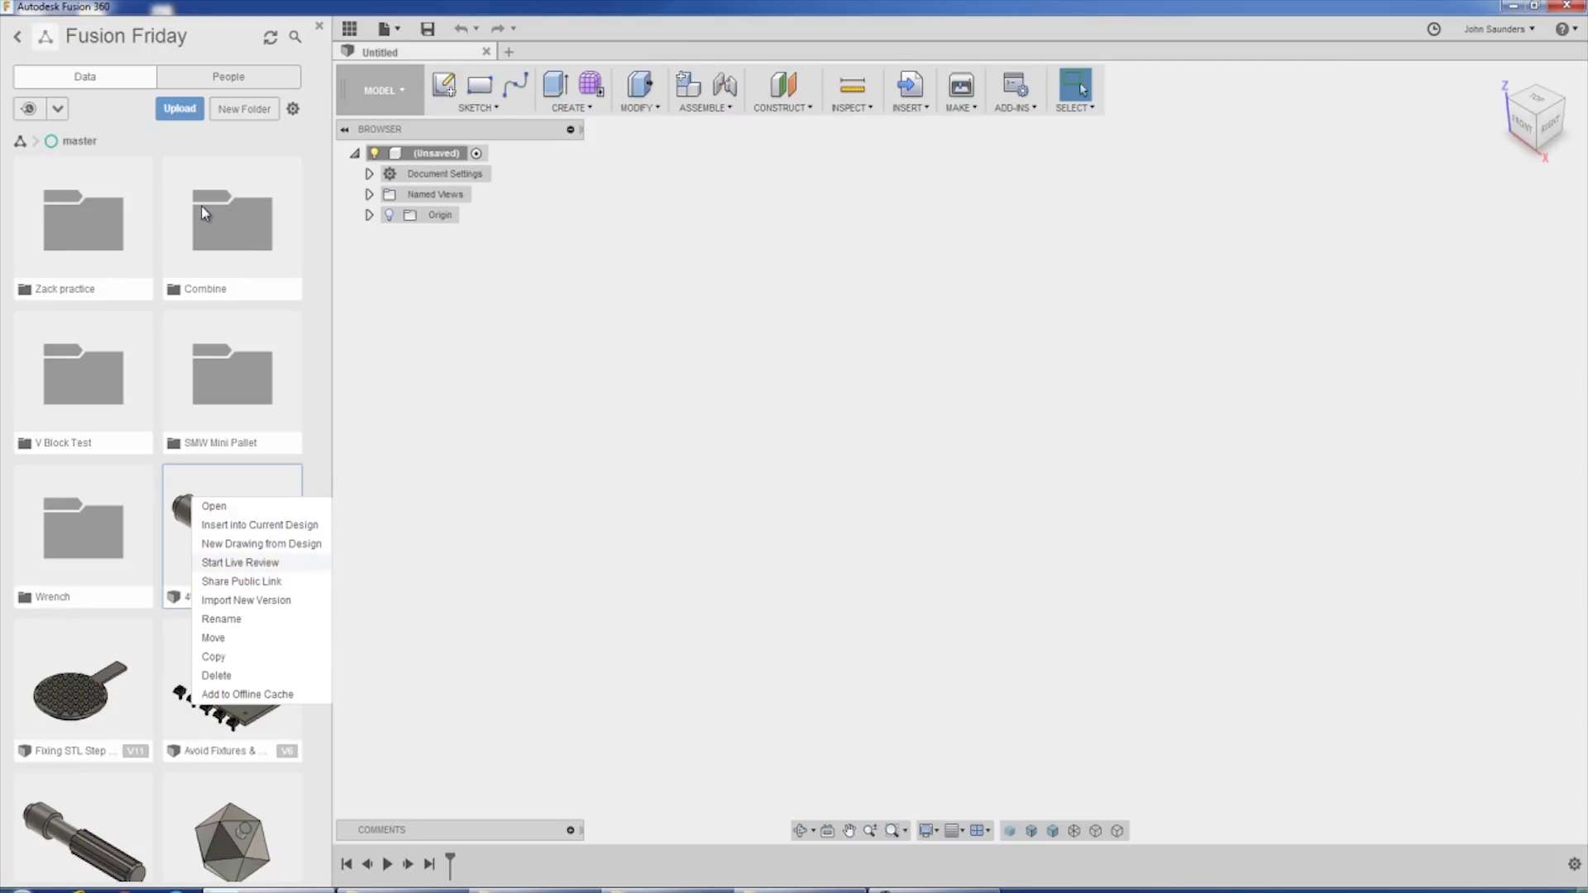
Check the Live Review - Collaboration support option in the Preview preferences and close the preferences.
{"action": "left_click", "coordinate": [1499, 29]}
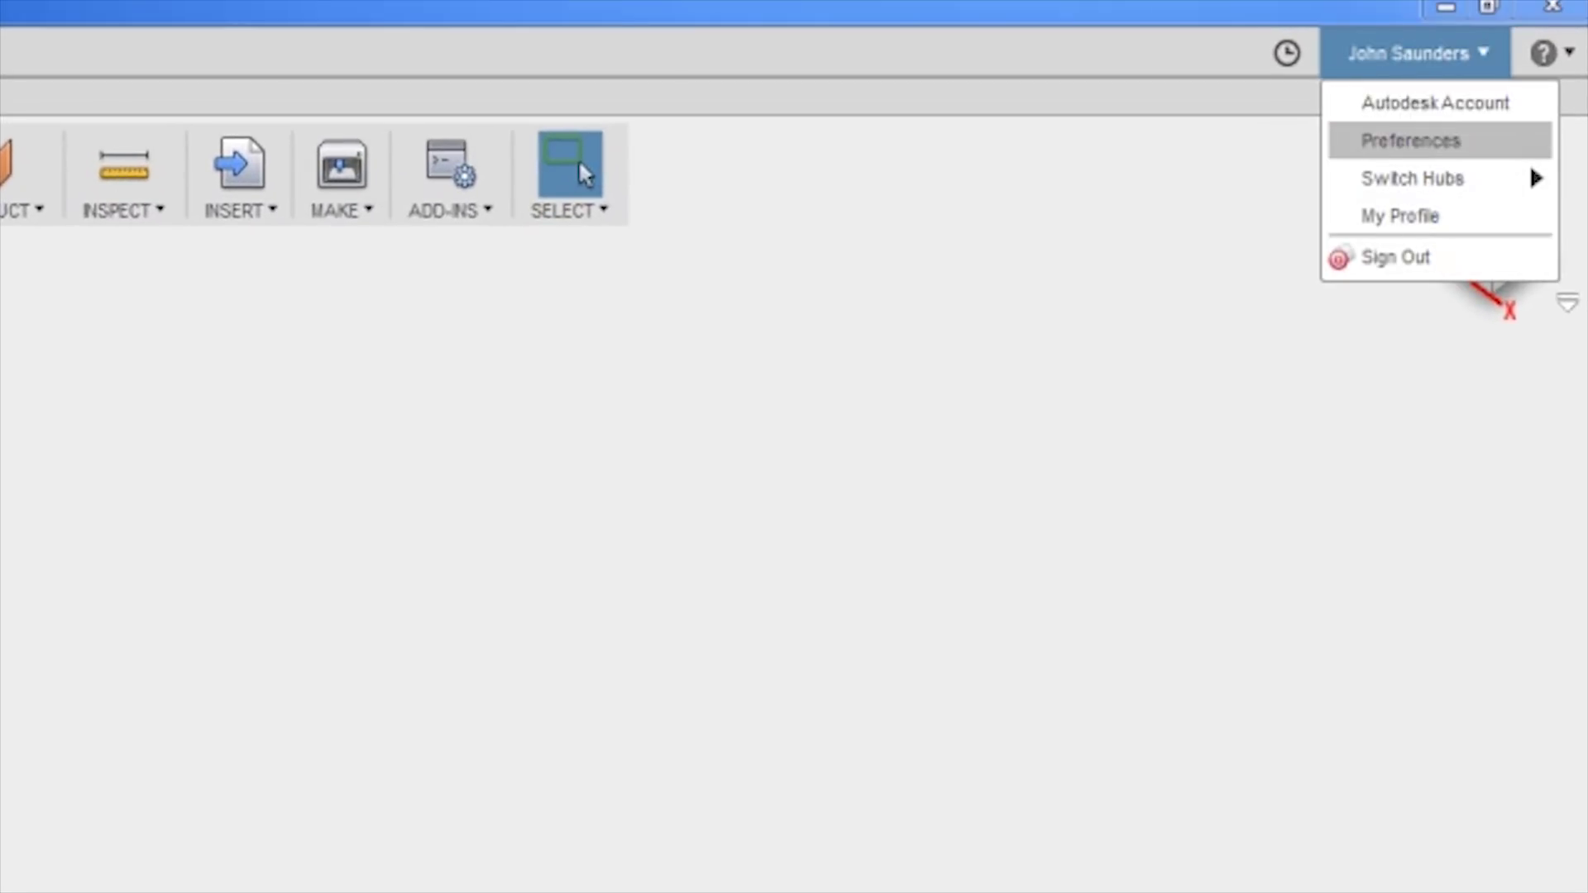
{"action": "left_click", "coordinate": [1411, 141]}
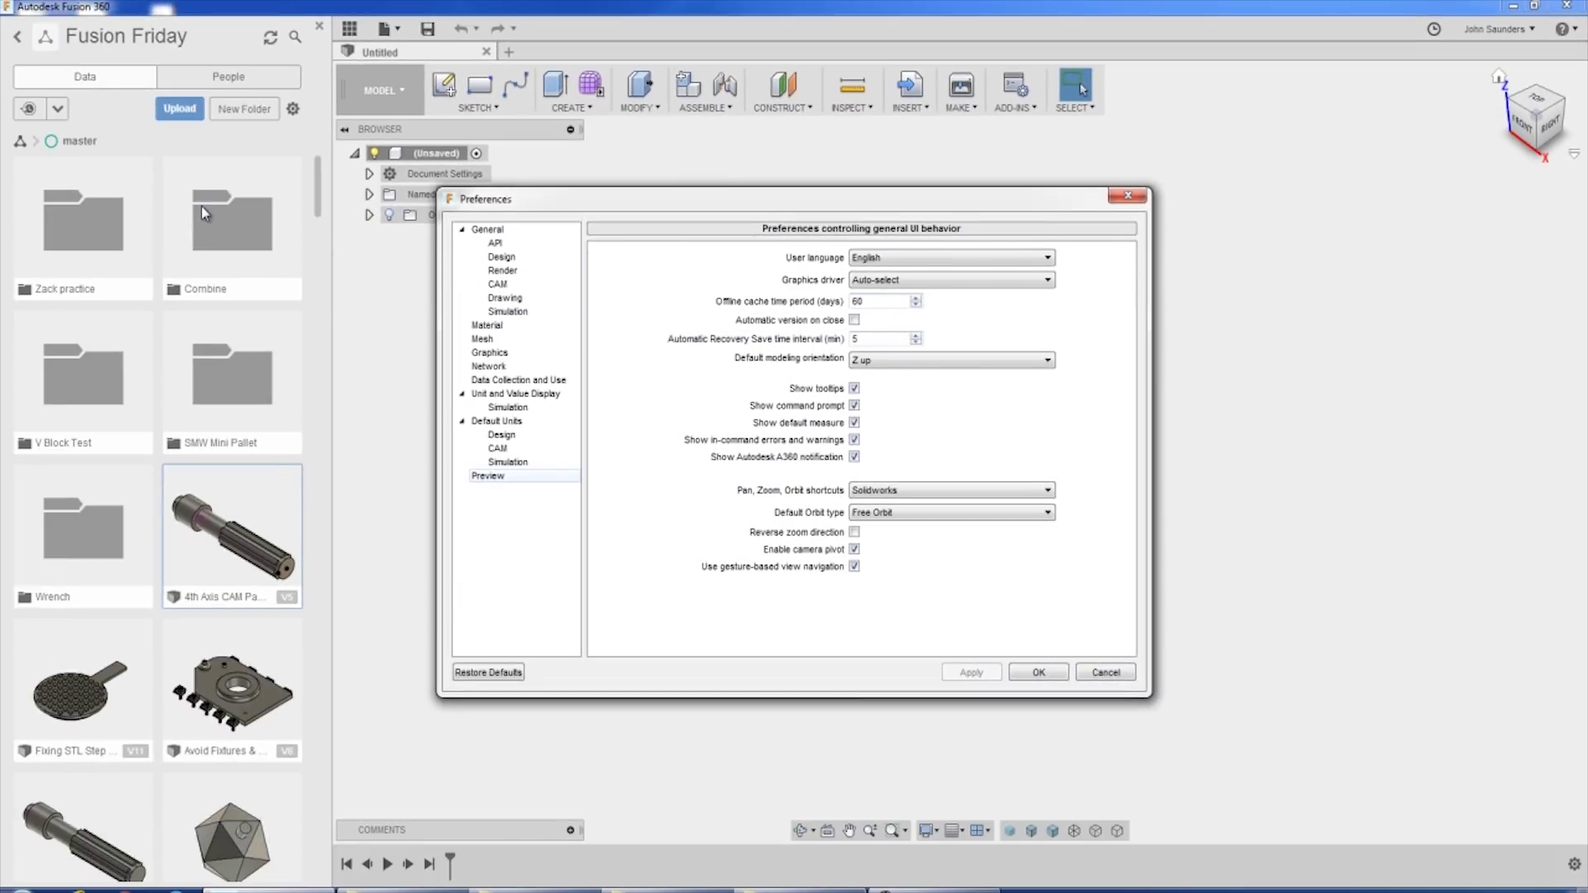
{"action": "left_click", "coordinate": [488, 475]}
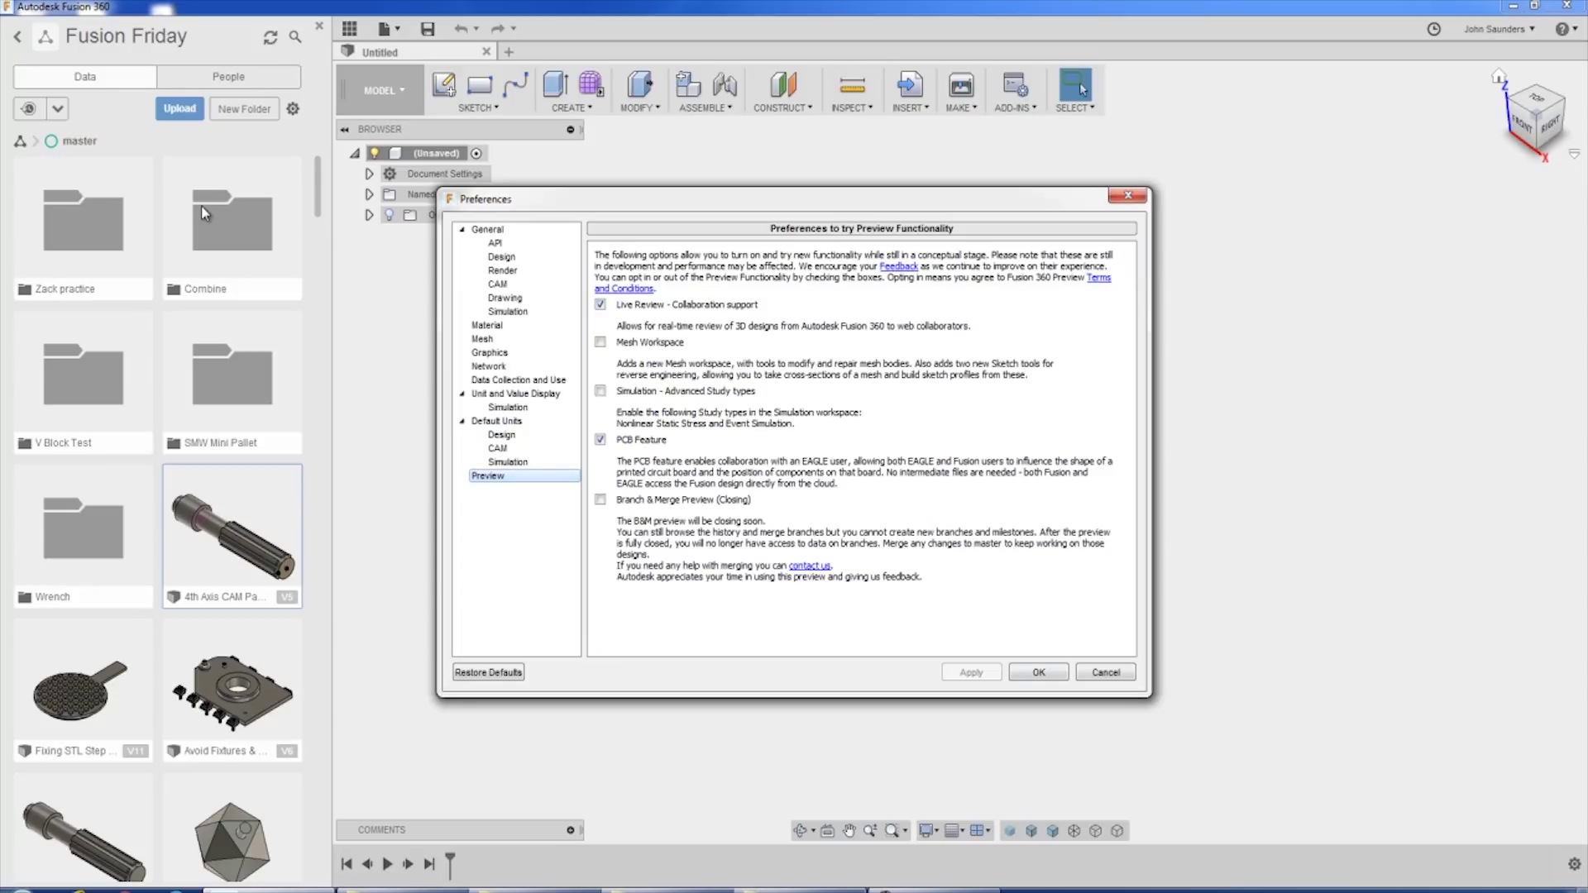
{"action": "key", "text": "Return"}
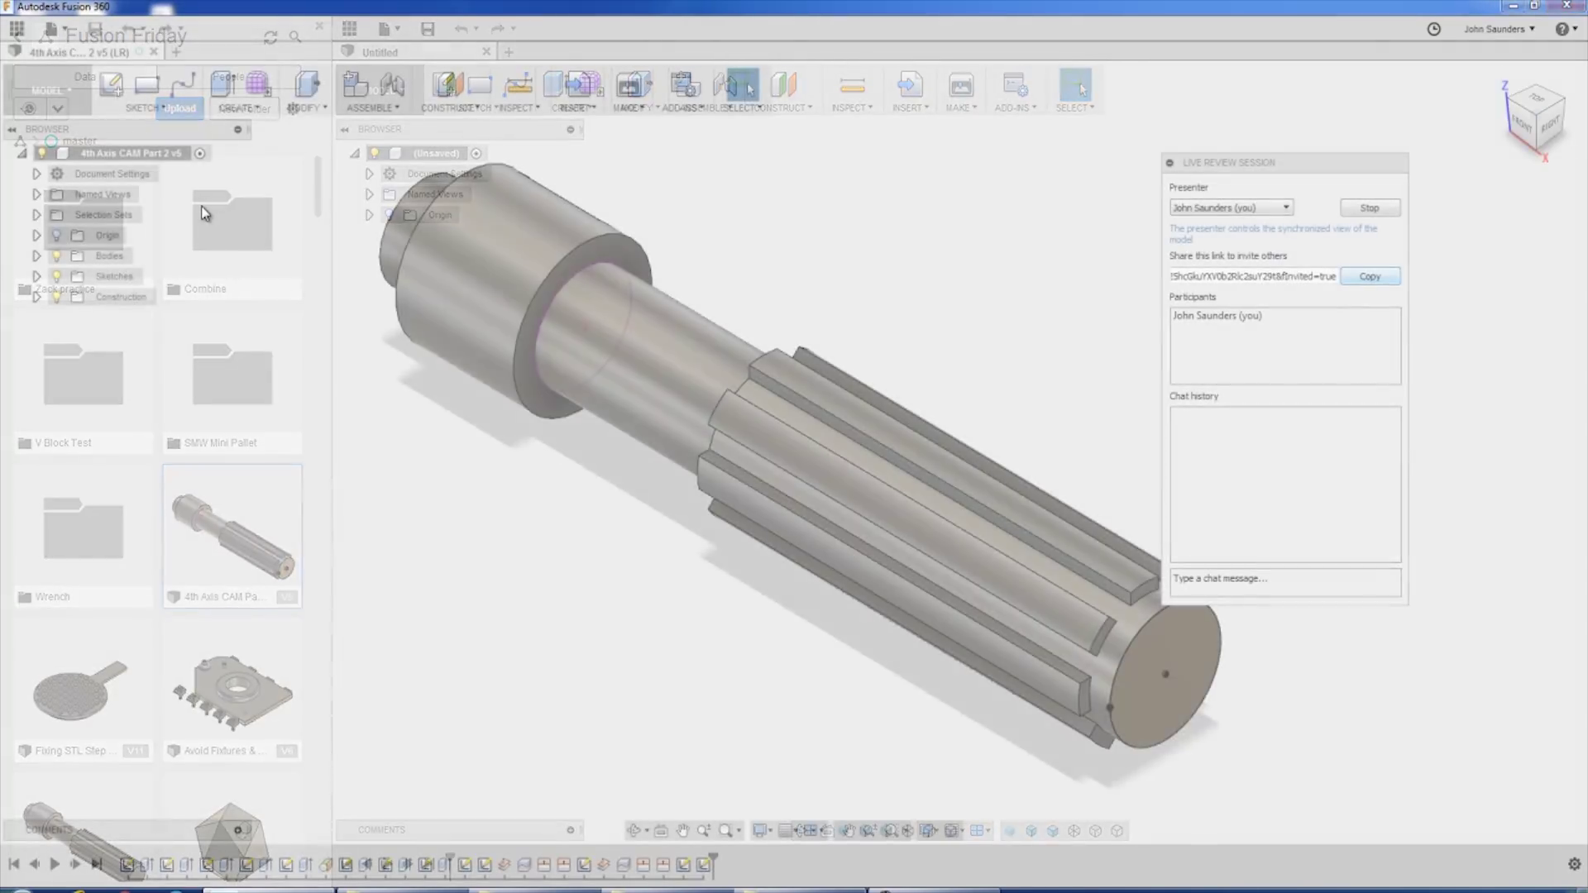